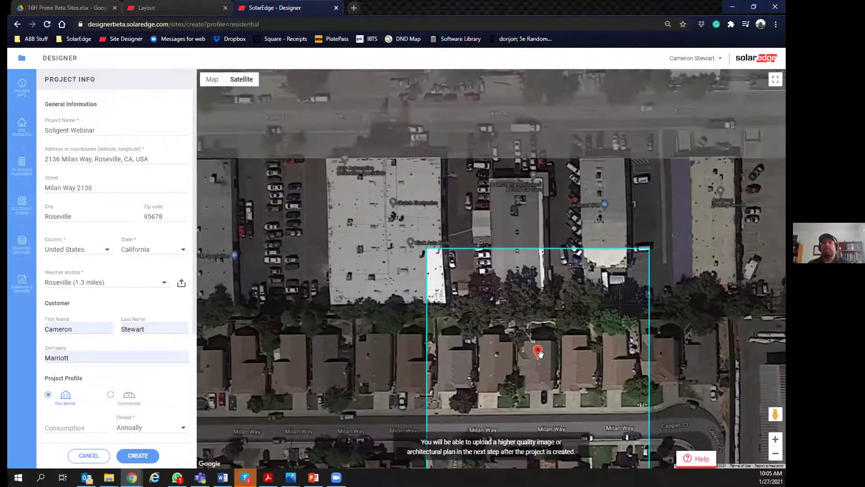
Step: Try the project location on the neighbouring commercial buildings, and return the location pin to the customer's house
drag(538, 353, 382, 223)
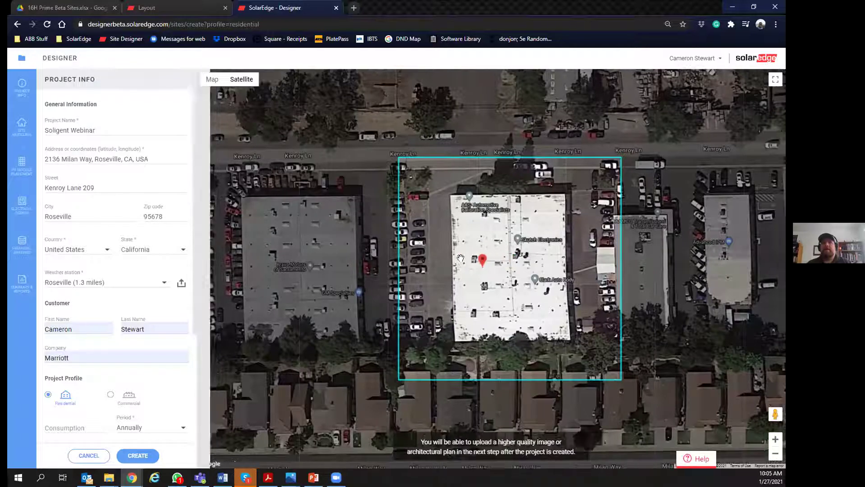
drag(386, 261, 412, 260)
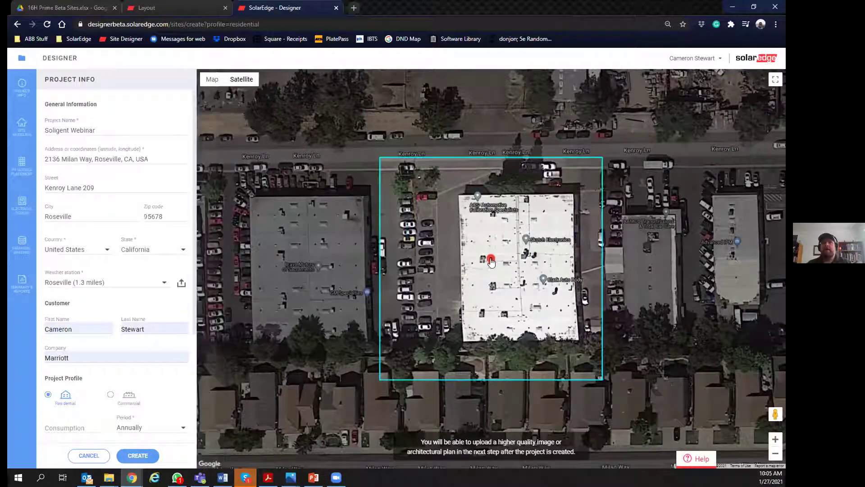
click(413, 261)
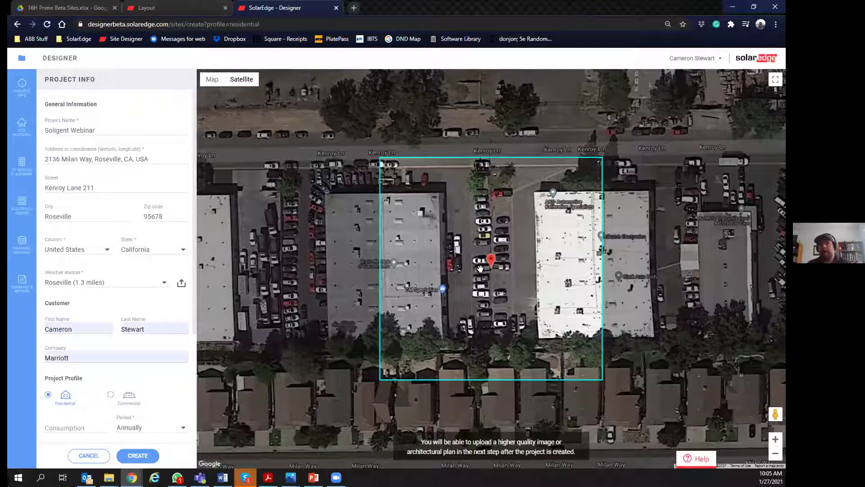
scroll(480, 268, down, 2)
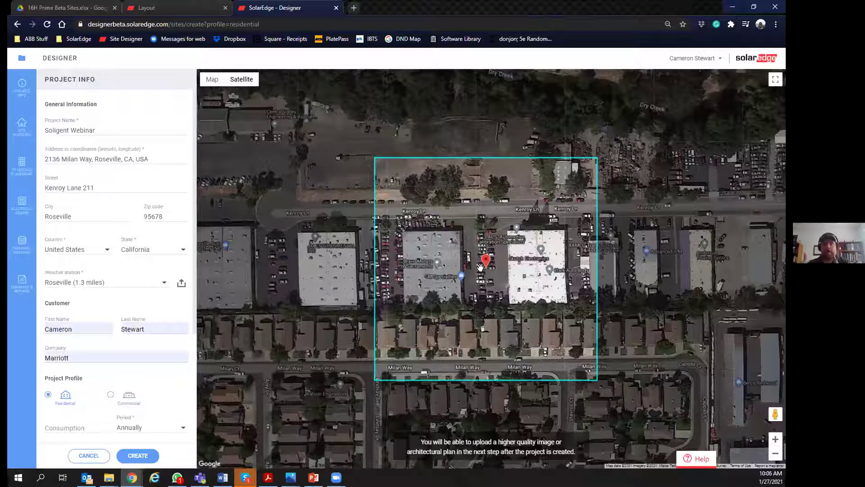
scroll(481, 266, up, 2)
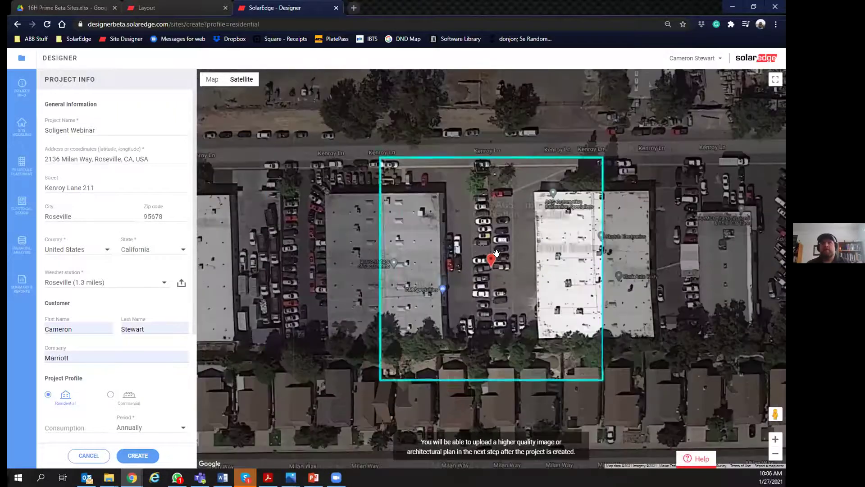
click(610, 396)
click(619, 397)
drag(492, 265, 615, 259)
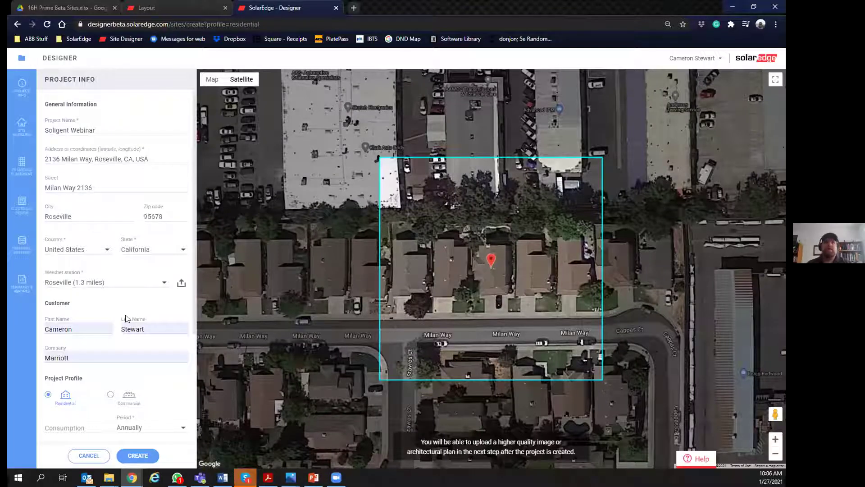
Step: Change the customer's company to SolarEdge in the project information
scroll(103, 309, down, 1)
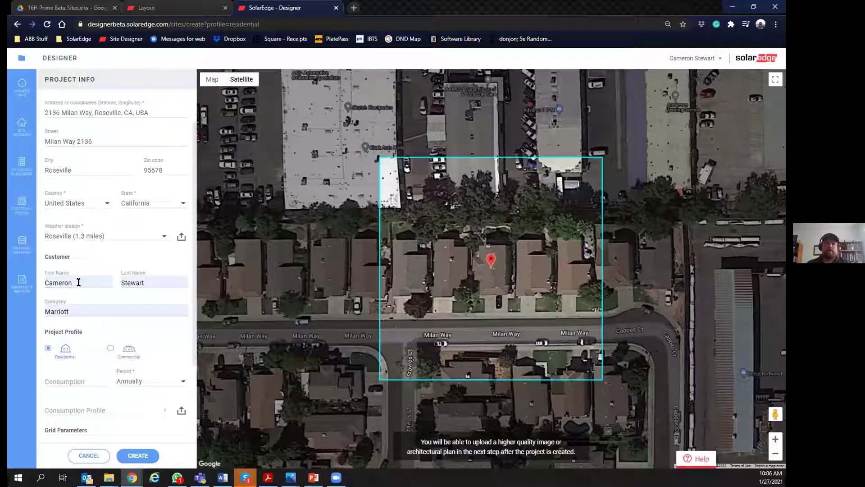
click(71, 309)
key(ctrl+a)
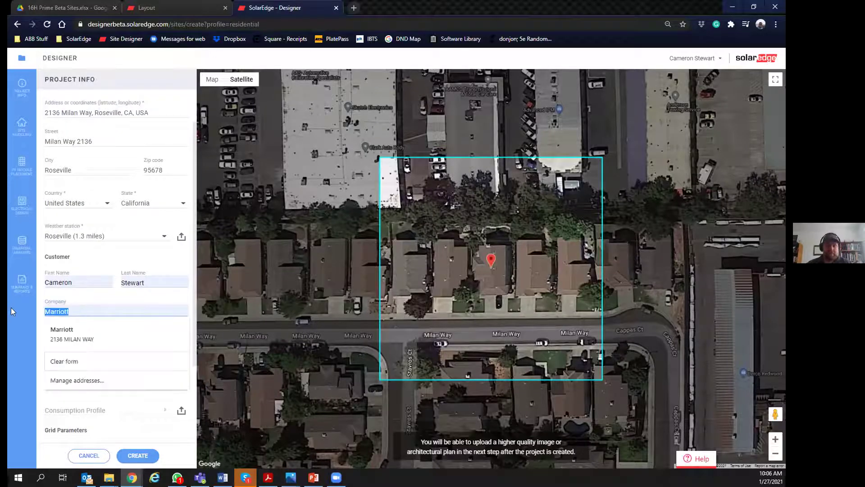
text(SolarEdge)
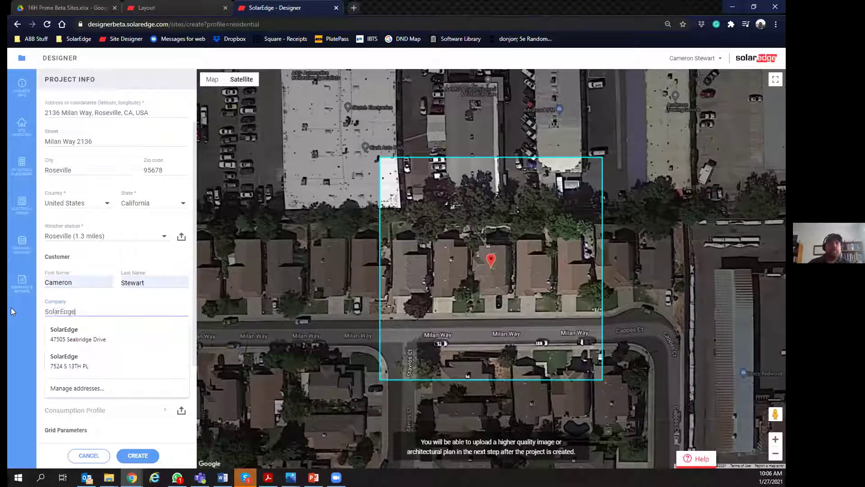
click(104, 301)
Step: Set the project's annual consumption to 8000 kWh
scroll(90, 293, down, 2)
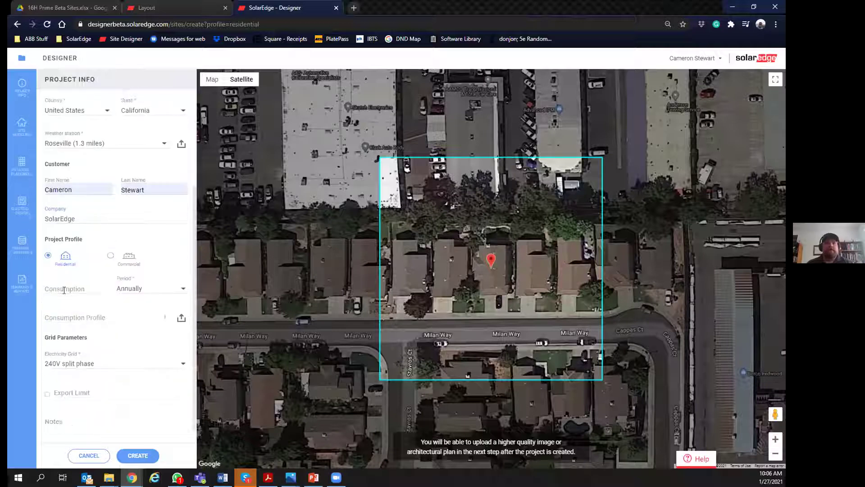
click(52, 288)
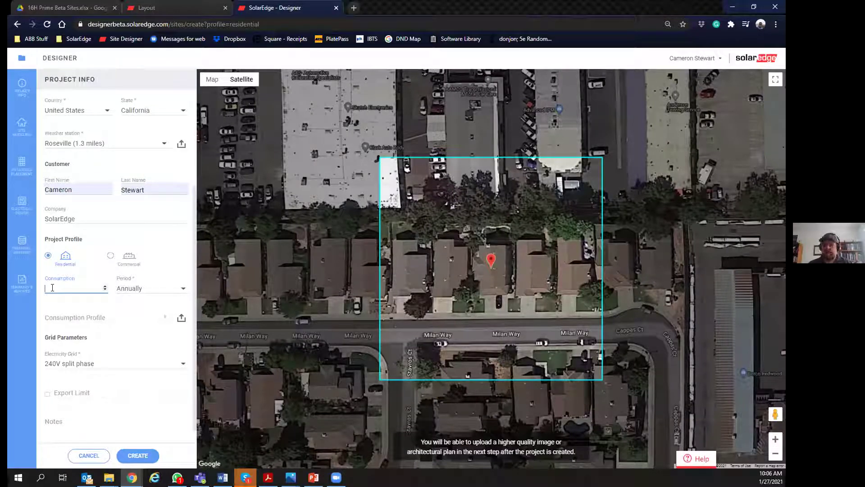
text(8000kWh)
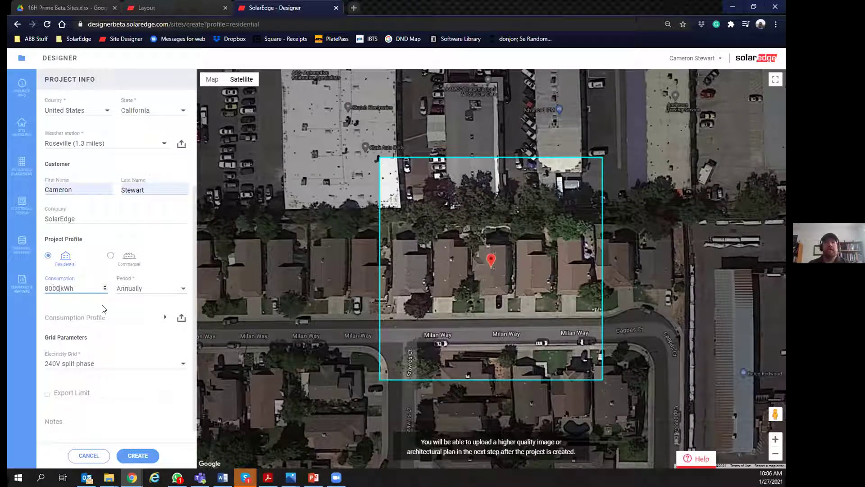
click(102, 309)
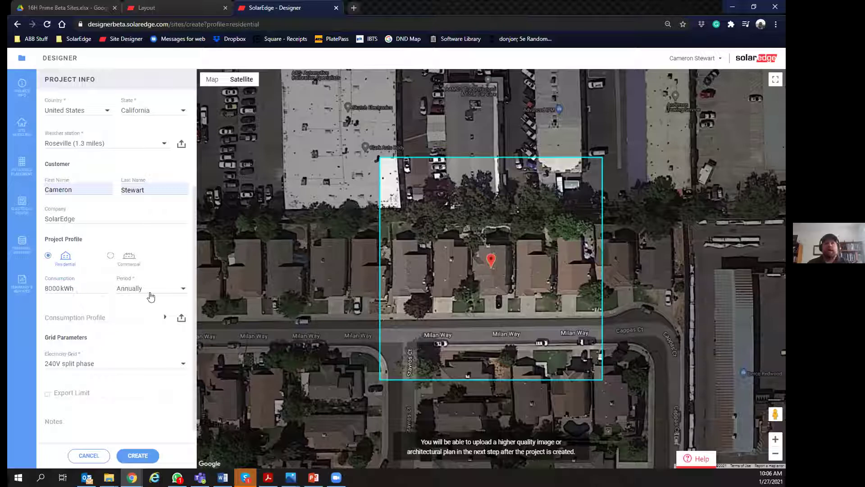
Step: Compare the household consumption profiles and assign "Retirees or working from home" to the project
click(96, 319)
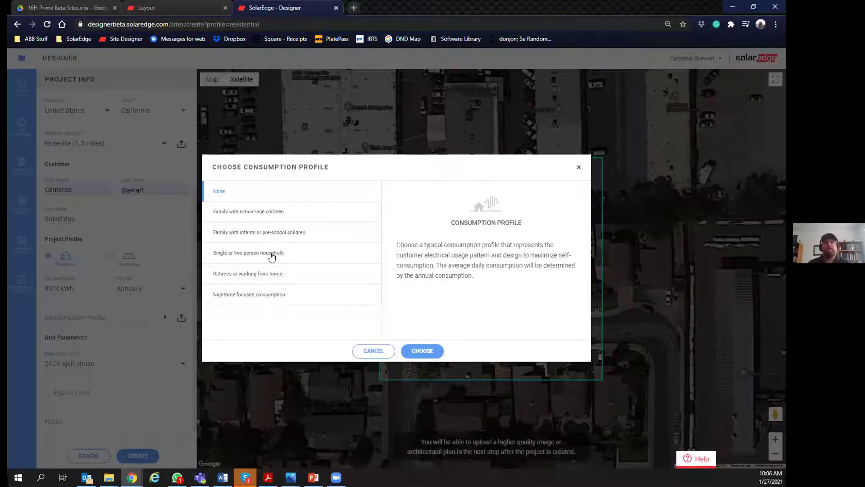
click(276, 220)
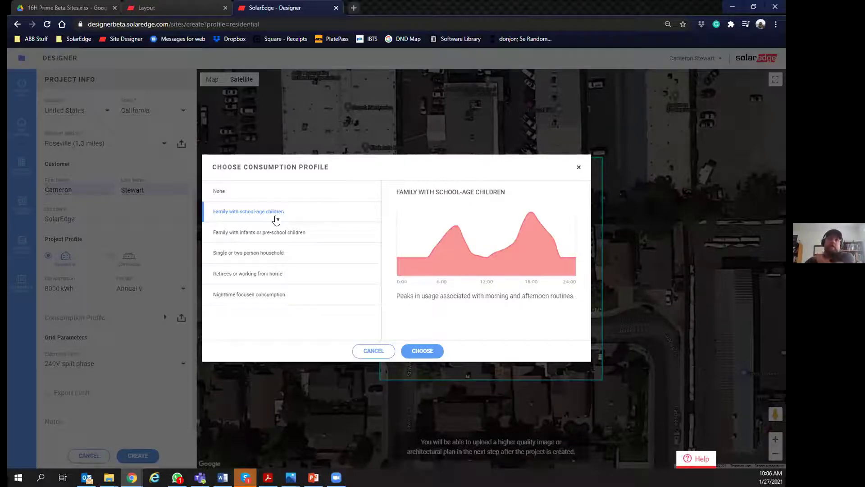
click(268, 277)
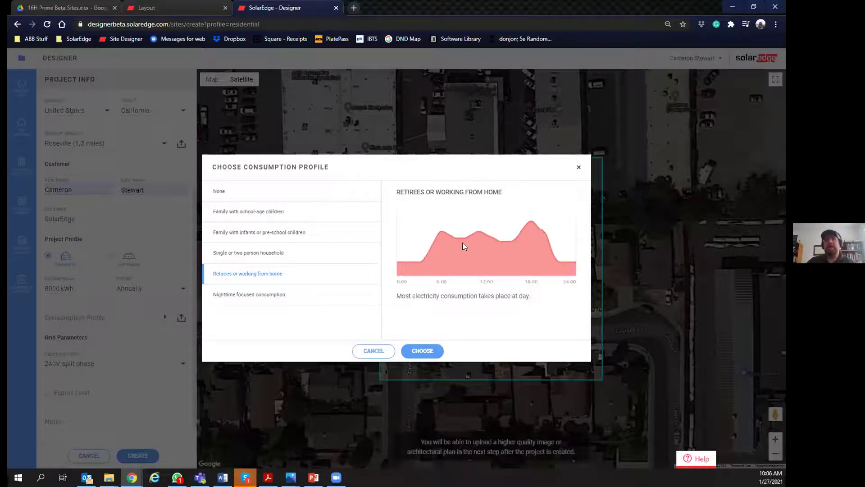
click(428, 350)
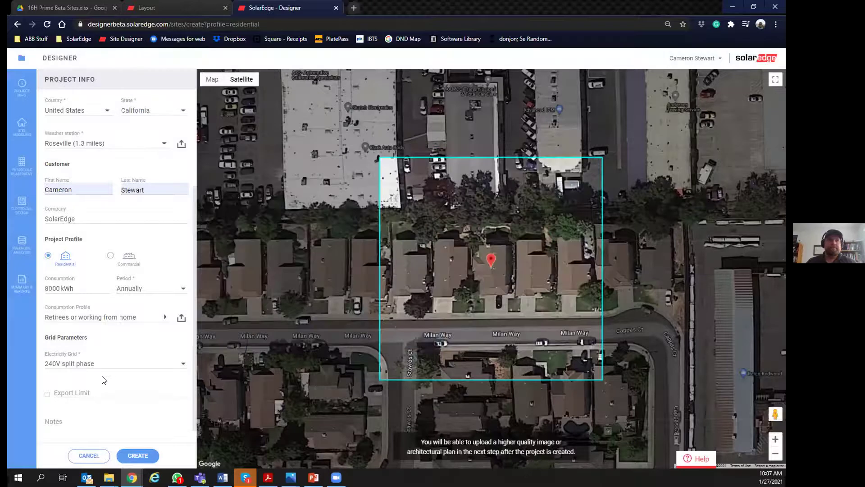
Step: Create the residential project with the entered details and open its site modeling page
scroll(103, 380, down, 1)
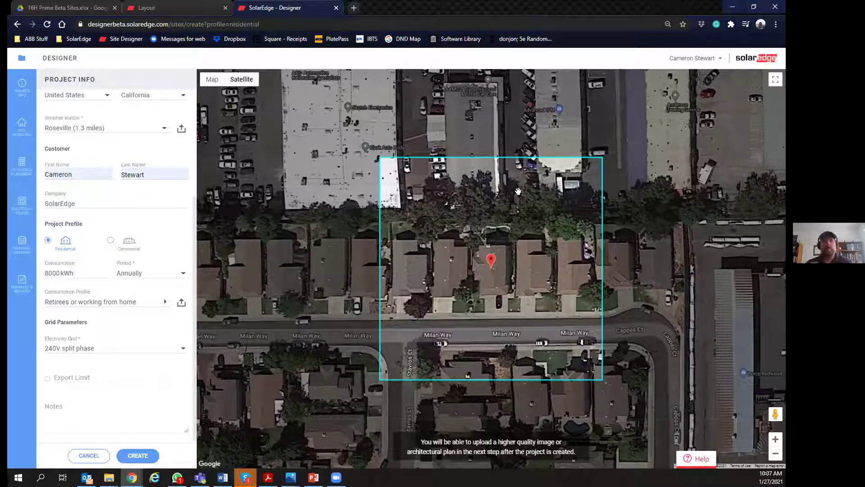
click(136, 456)
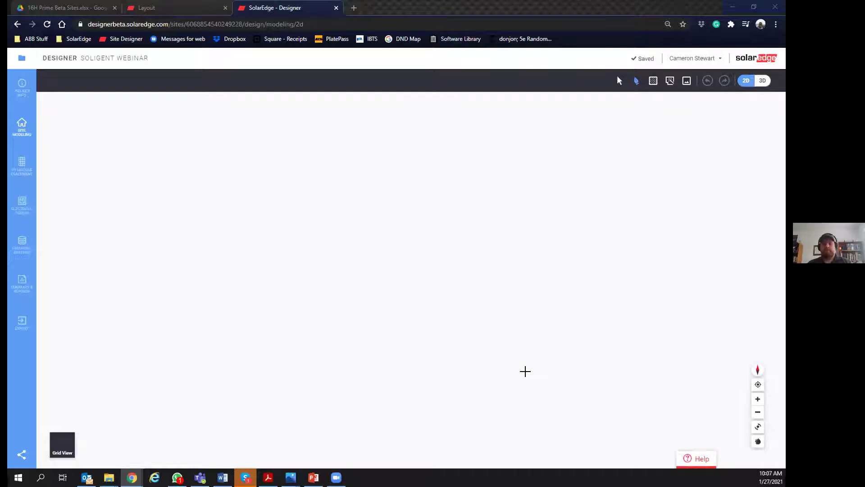
click(430, 275)
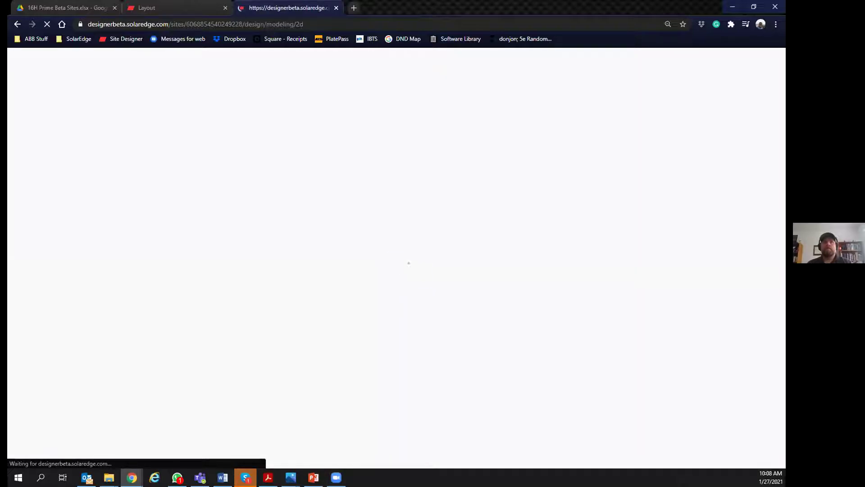
mouse_move(268, 477)
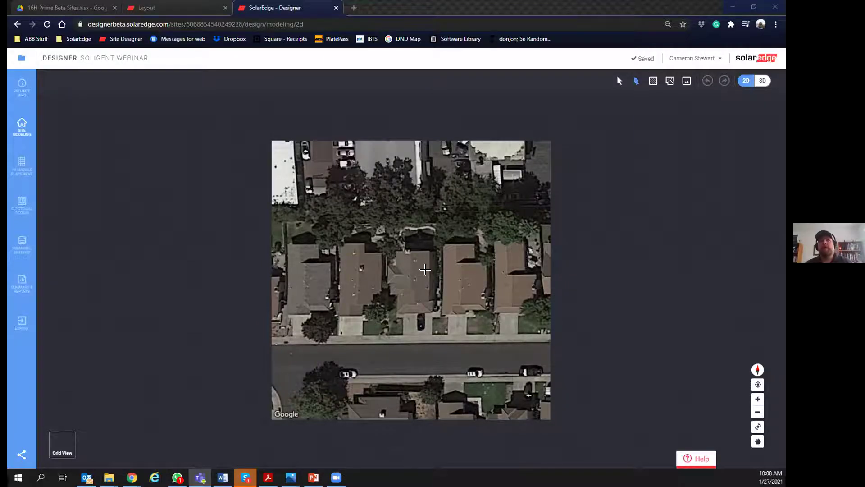
Step: Upload the high-resolution aerial JPG of the house from the Desktop folder as a site image
scroll(425, 270, up, 4)
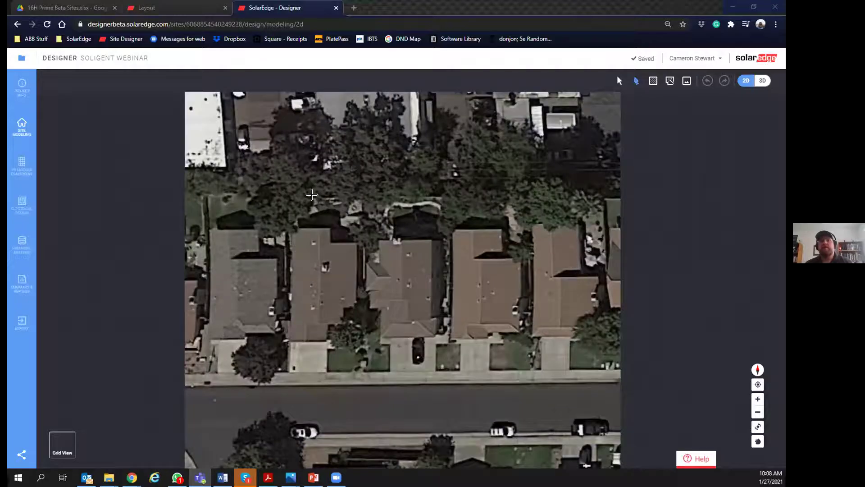
click(635, 82)
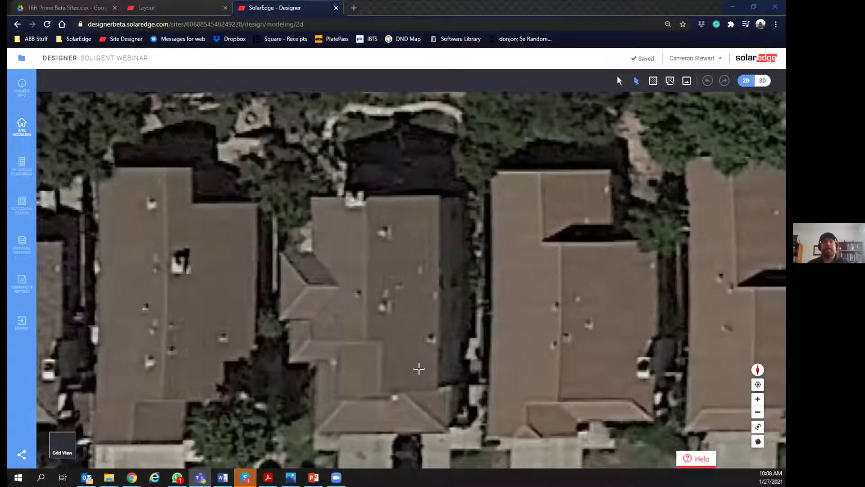
scroll(419, 369, down, 1)
scroll(419, 368, up, 3)
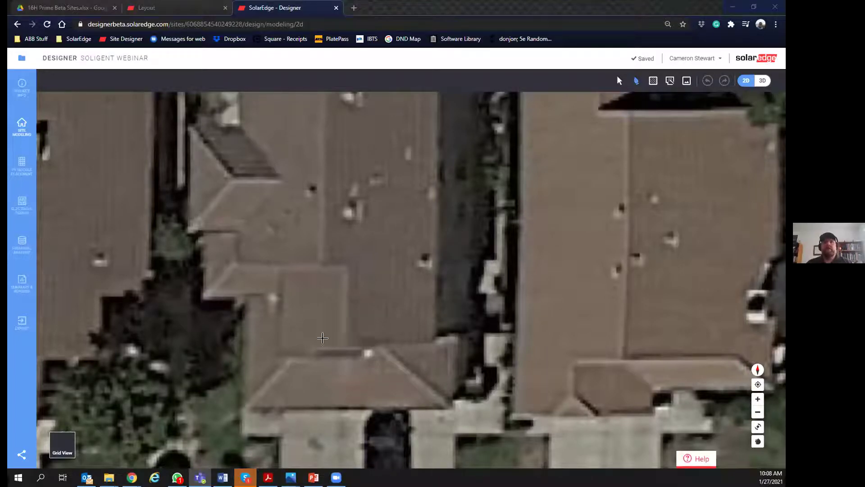
scroll(466, 320, down, 1)
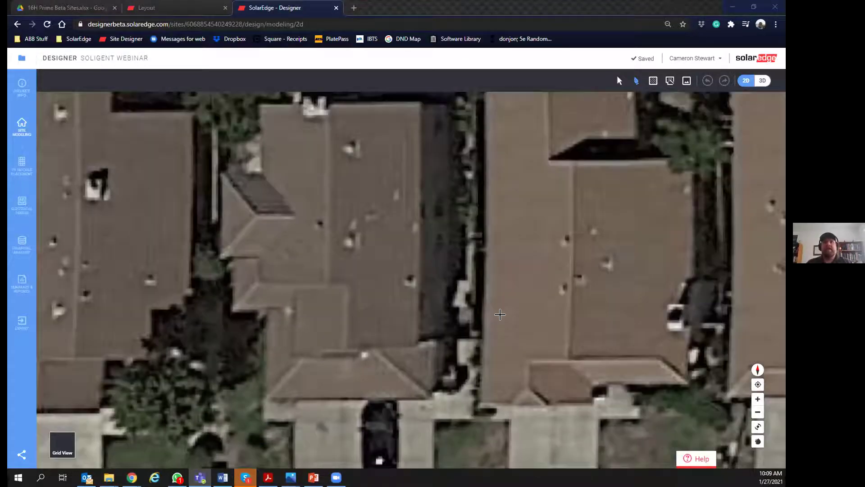
scroll(730, 151, down, 1)
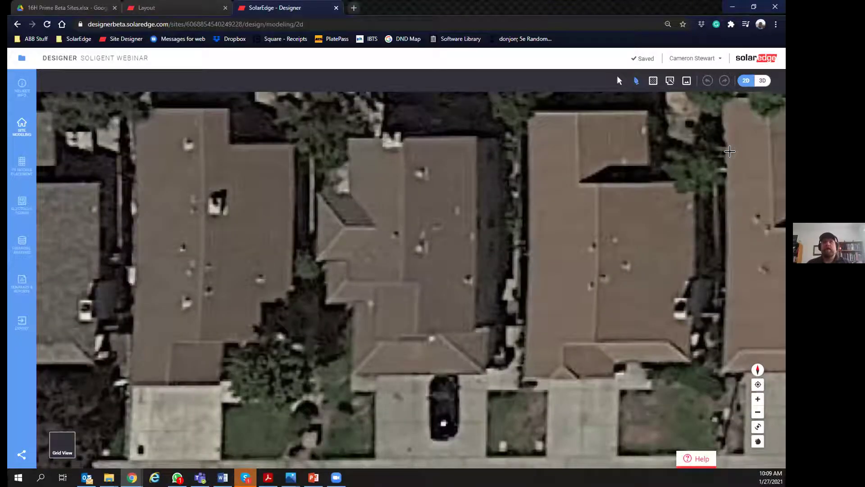
click(686, 80)
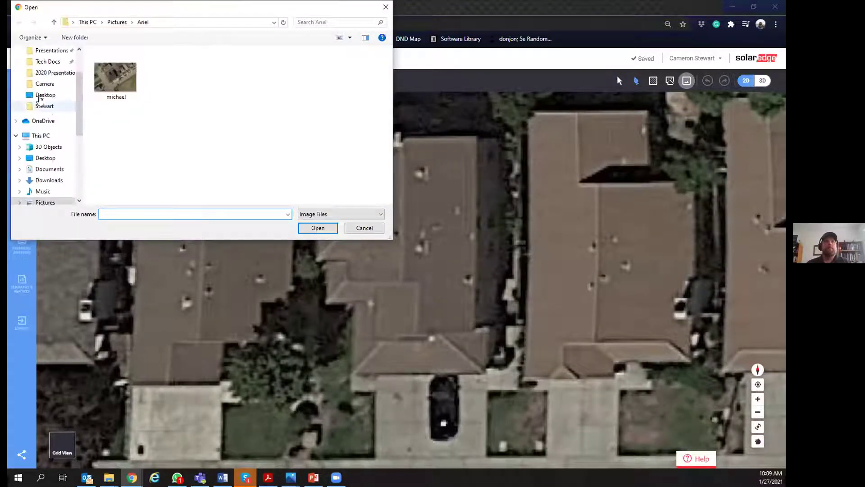
click(45, 95)
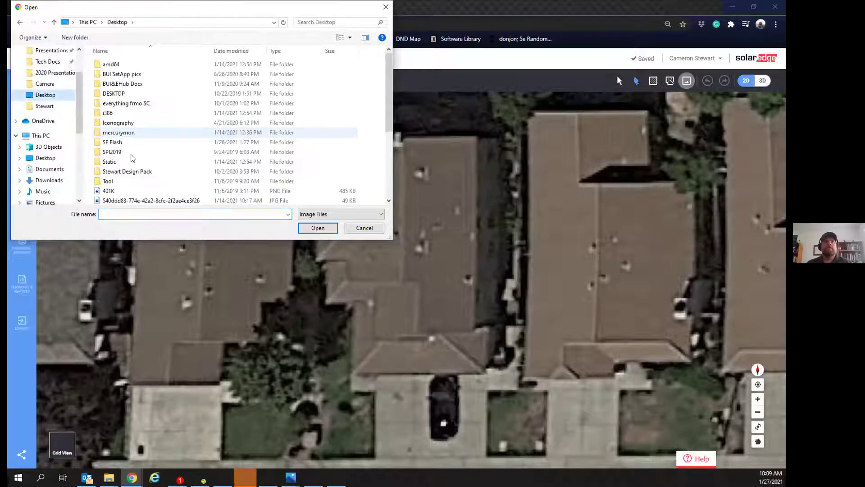
scroll(135, 191, down, 5)
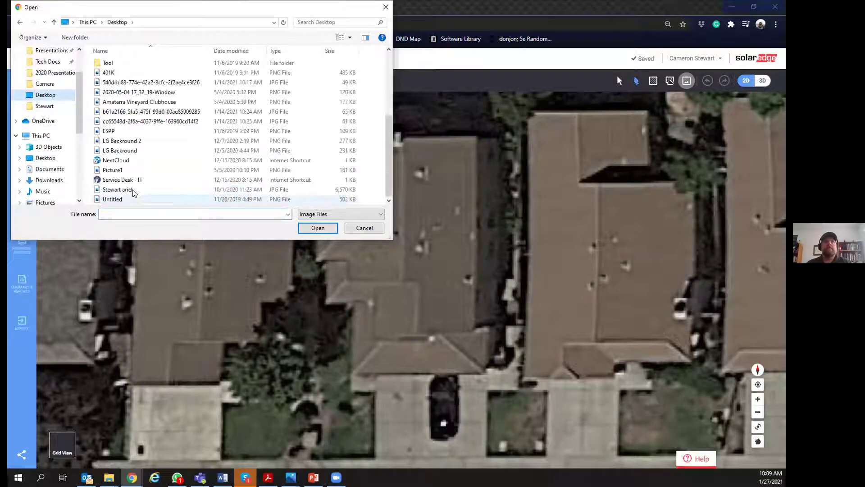
click(131, 190)
click(329, 227)
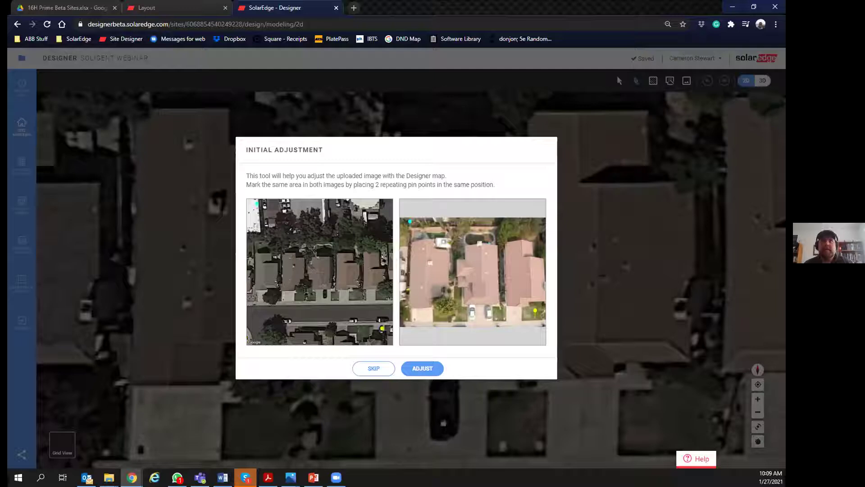
Step: Place the cyan alignment pin on the satellite map near the rear-left corner of the customer's house
drag(257, 203, 319, 248)
scroll(317, 248, up, 3)
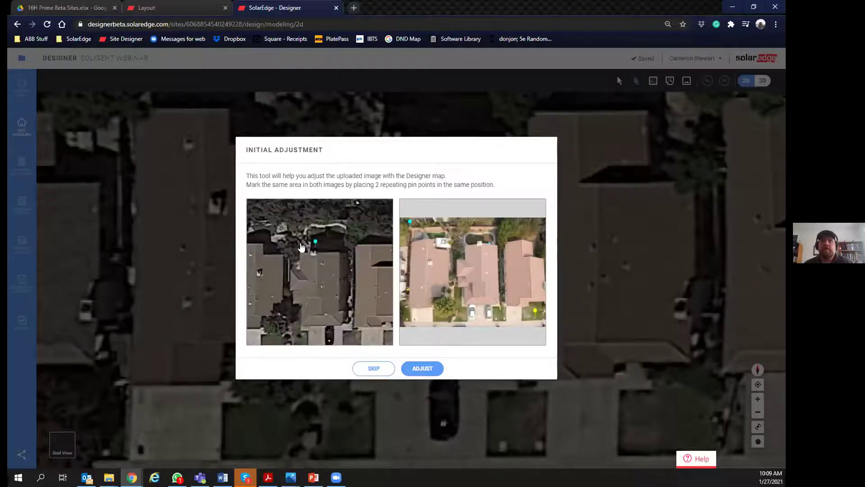
drag(315, 242, 299, 247)
Step: Place the yellow alignment pin on the satellite map at the lawn corner where the customer's driveway meets the sidewalk
scroll(372, 321, down, 1)
scroll(373, 320, down, 2)
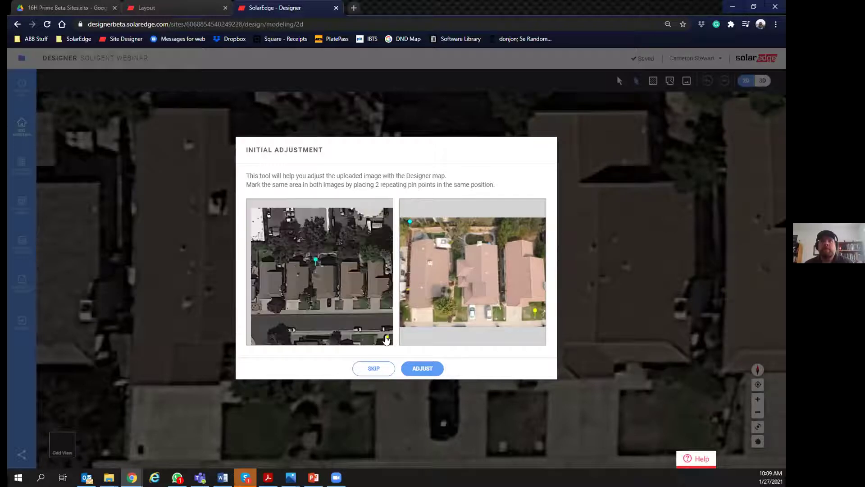
drag(386, 337, 337, 289)
scroll(336, 284, up, 2)
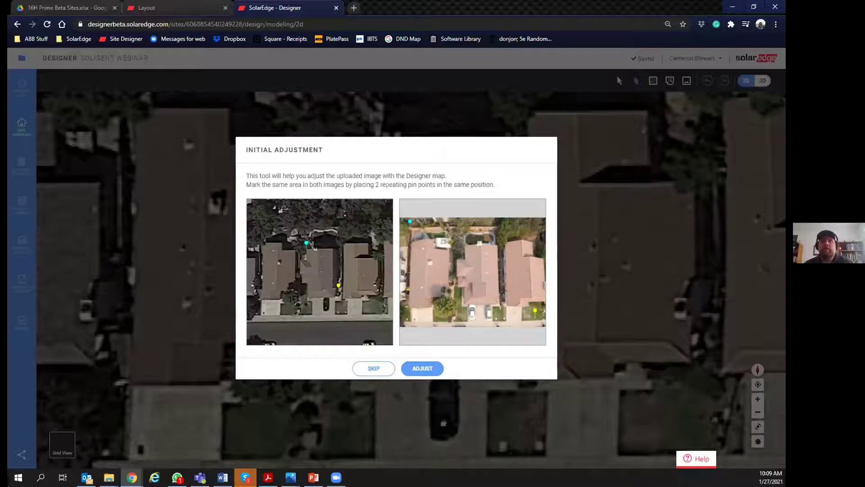
drag(340, 300, 337, 317)
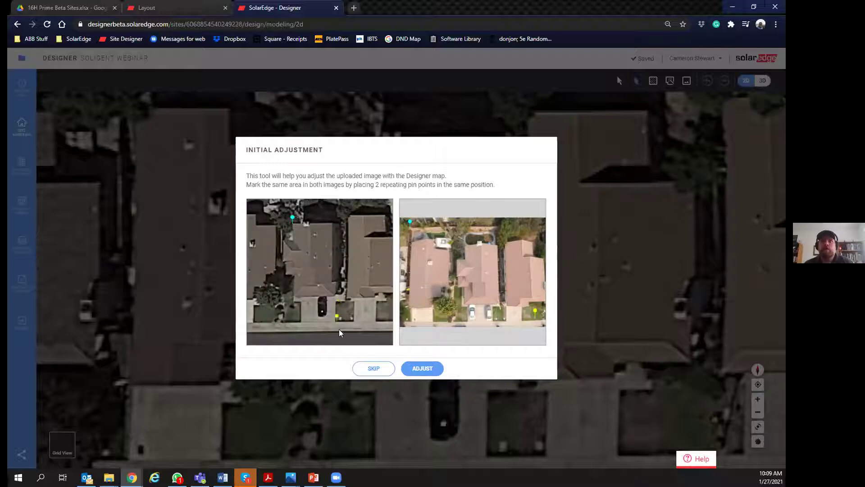
scroll(333, 305, up, 2)
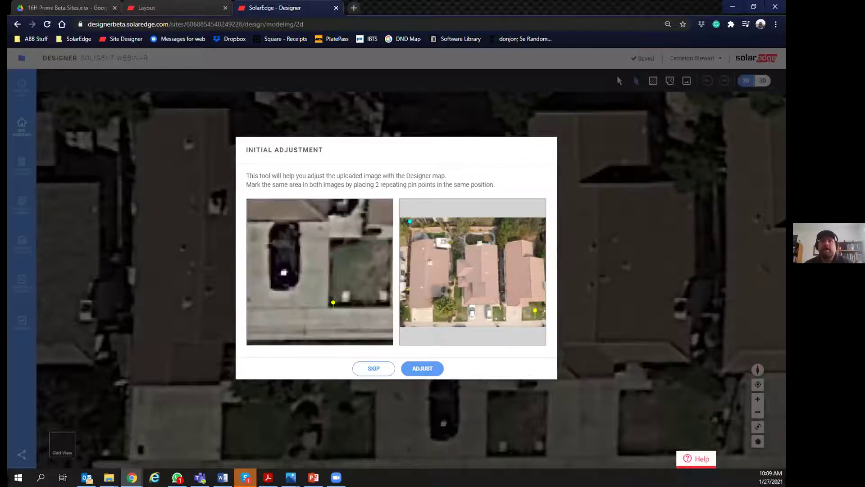
Step: Fine-tune the yellow pin on the satellite map and place the cyan pin near the centre house's rear-left corner in the uploaded image
drag(333, 304, 332, 302)
click(456, 235)
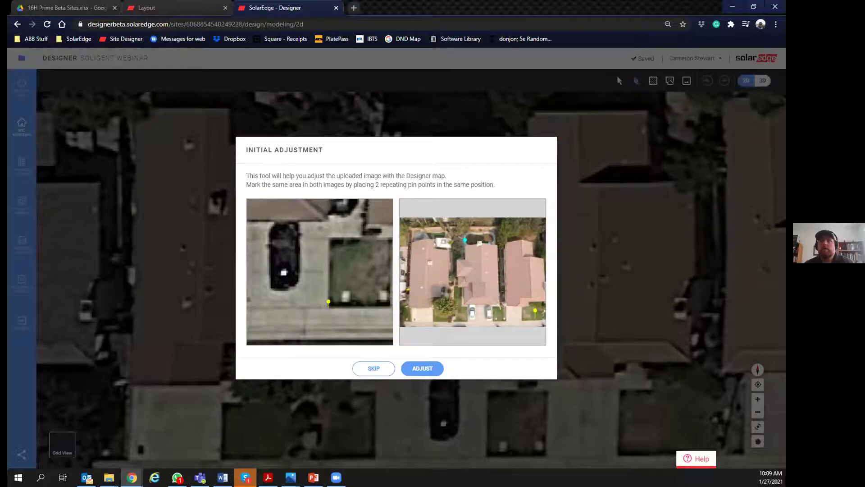
Step: Place the yellow pin in the uploaded image at the lawn corner where the centre driveway meets the sidewalk, and run the initial adjustment
click(494, 314)
scroll(499, 315, up, 2)
scroll(444, 312, up, 2)
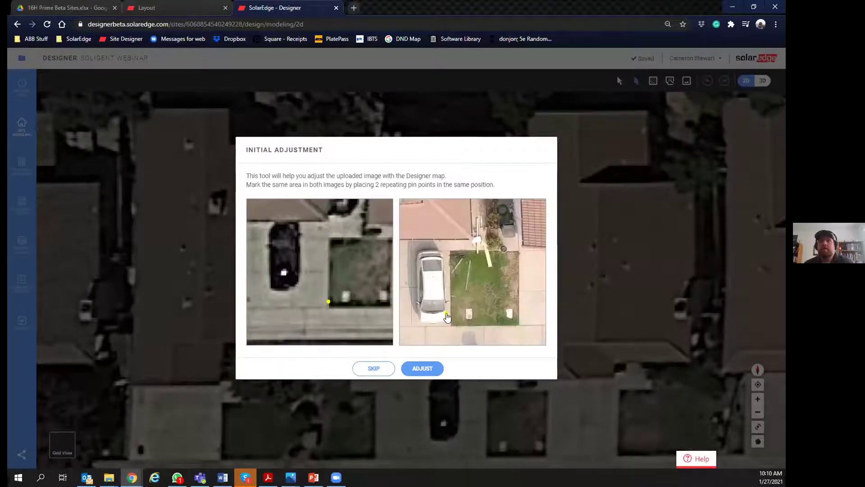
click(451, 319)
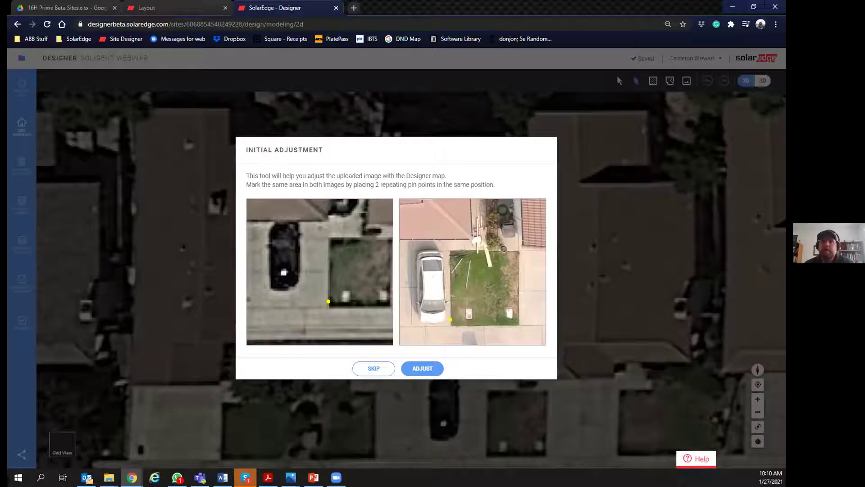
click(430, 367)
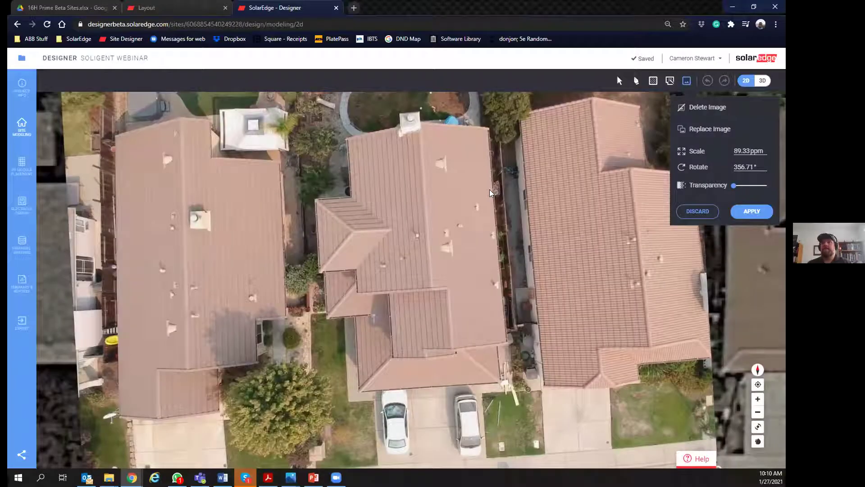
Step: Set the uploaded image's rotation to 360° and apply its placement on the map
click(761, 167)
text(360)
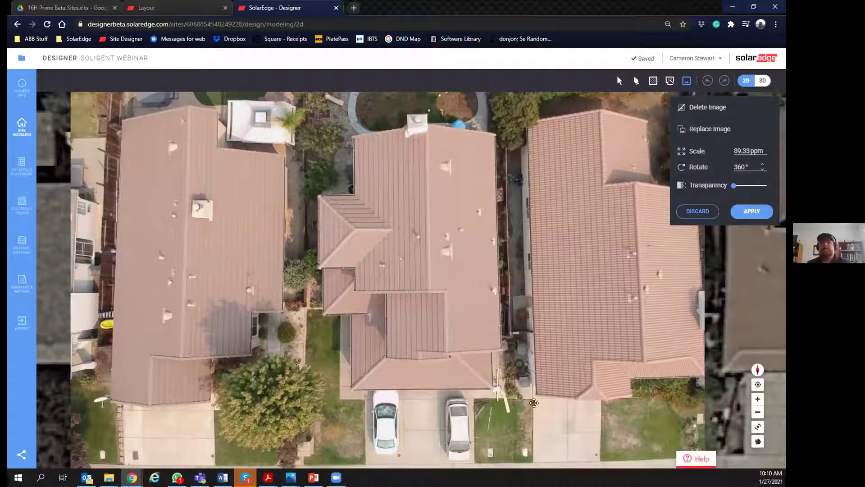
scroll(566, 402, down, 1)
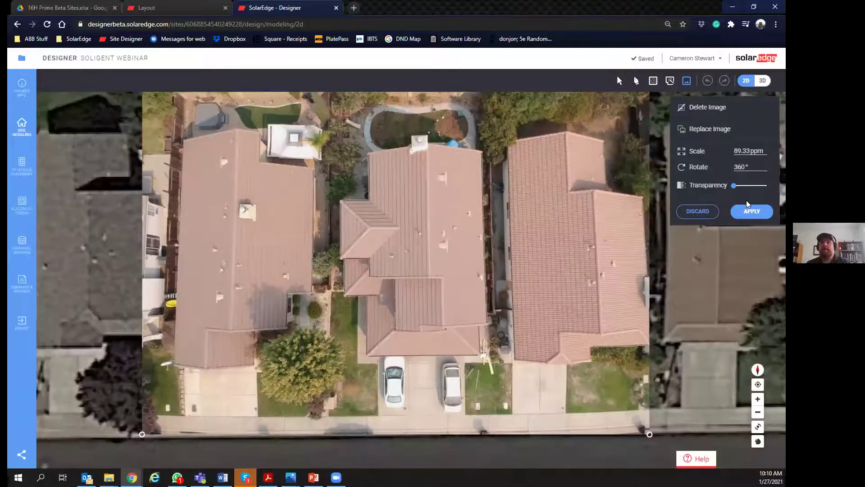
click(751, 219)
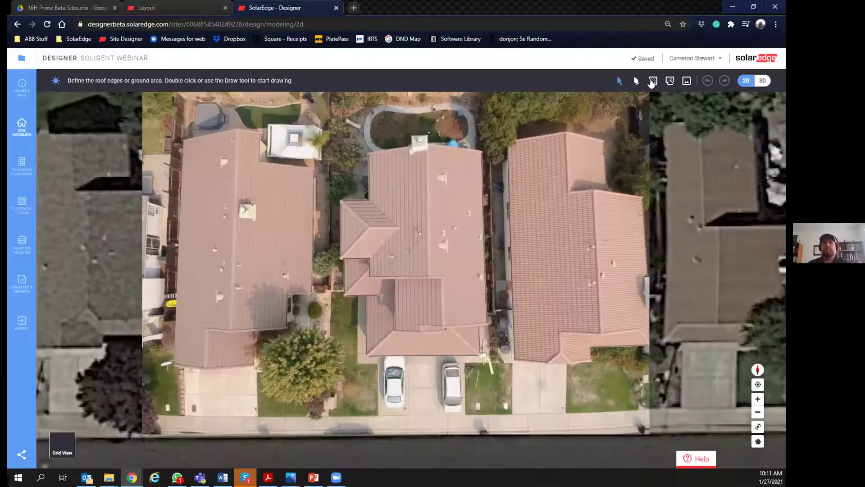
Step: Draw a reference edge about 8 ft 6 in long across the driveway slab between the two parked cars
scroll(427, 414, up, 2)
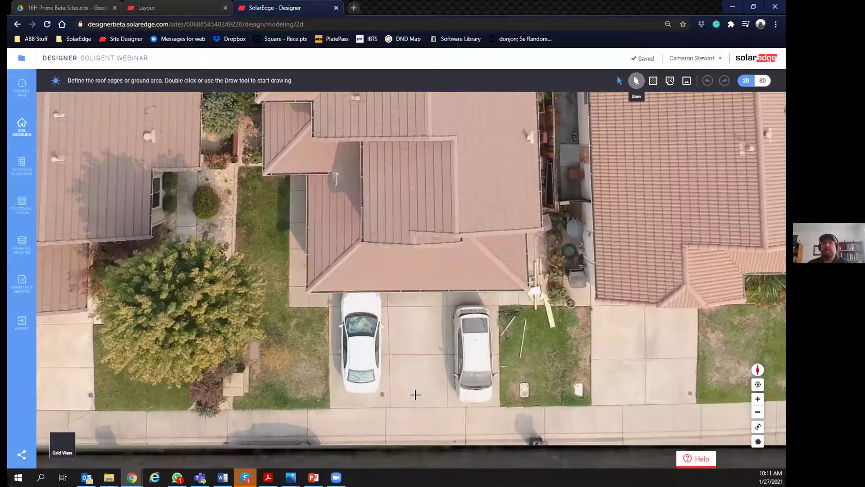
double_click(391, 355)
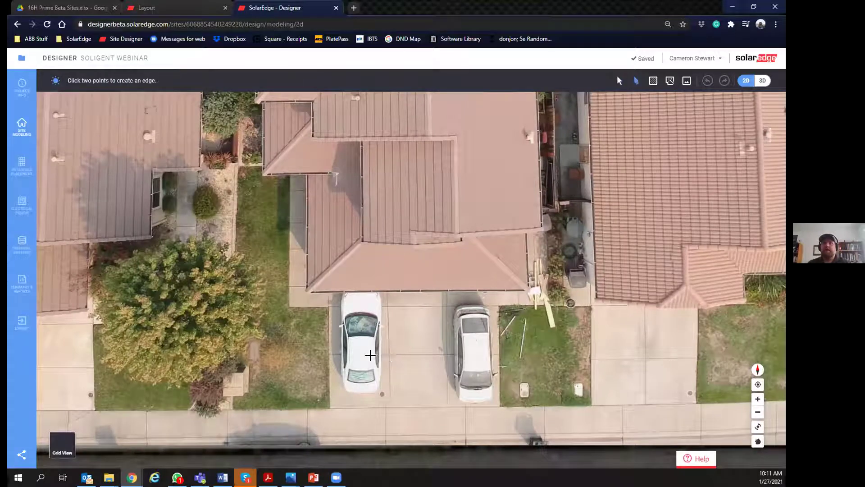
scroll(405, 361, up, 1)
click(391, 351)
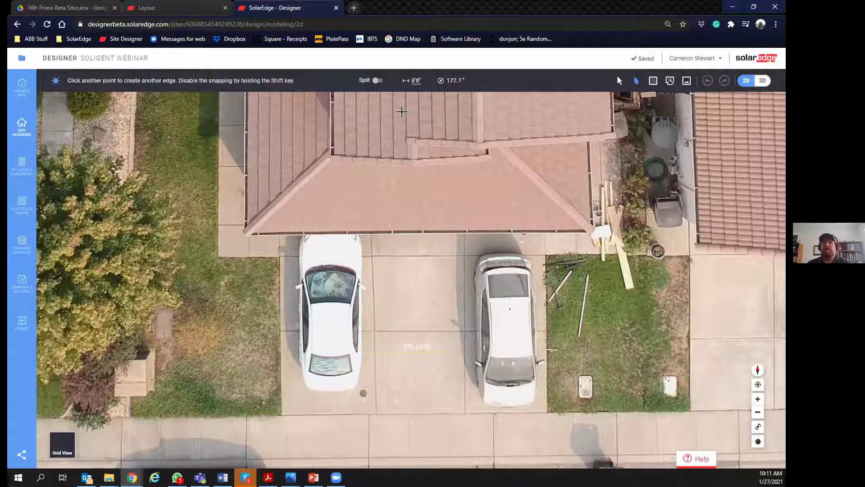
click(413, 271)
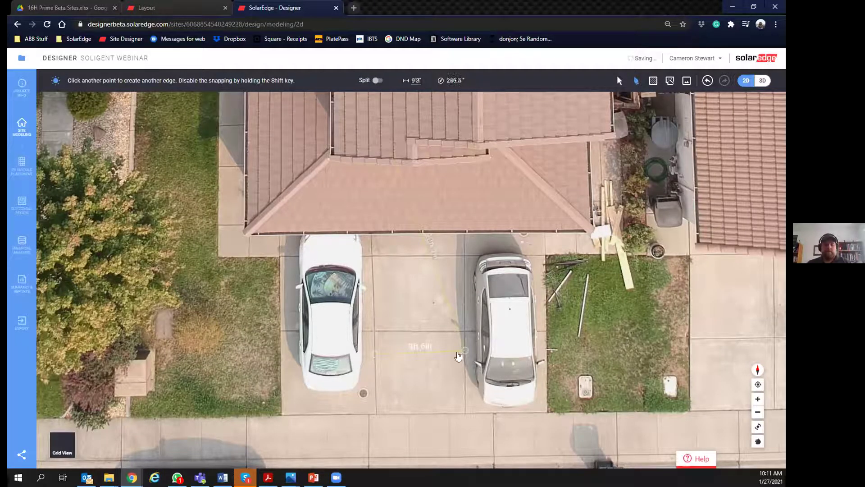
key(Escape)
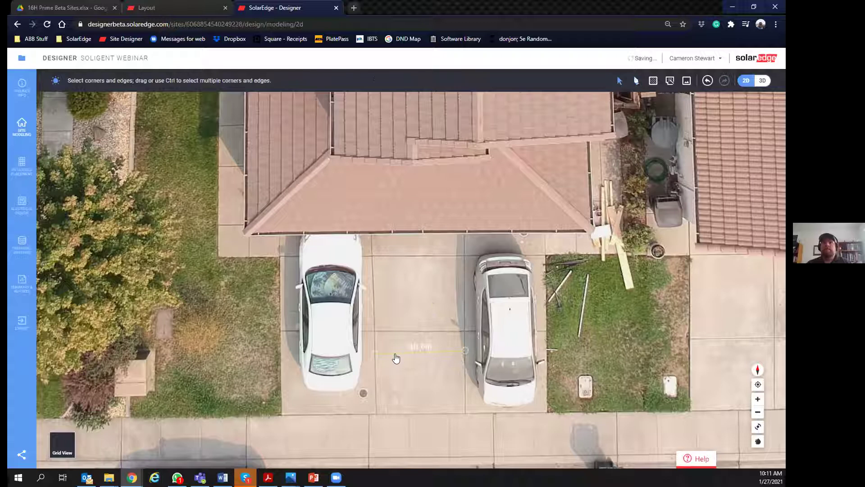
Step: Move both ends of the reference edge onto the driveway slab's joint lines, making the edge about 8 ft 7 in long
click(373, 355)
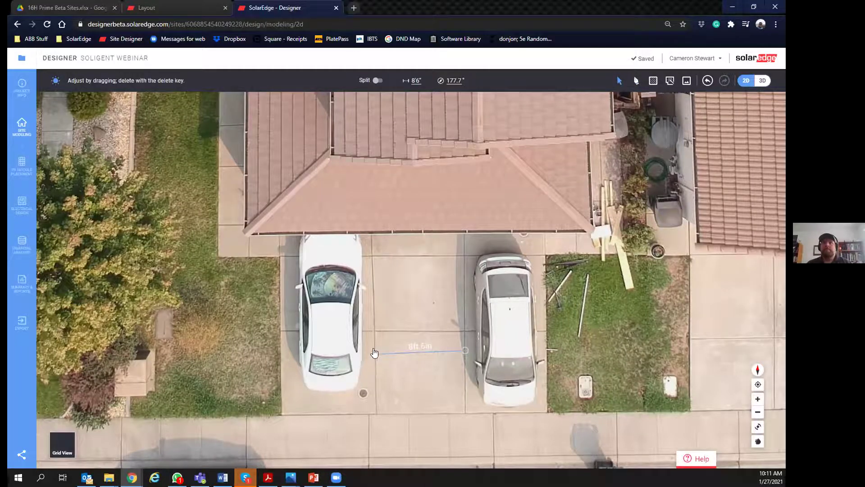
drag(374, 330, 375, 331)
drag(465, 350, 466, 331)
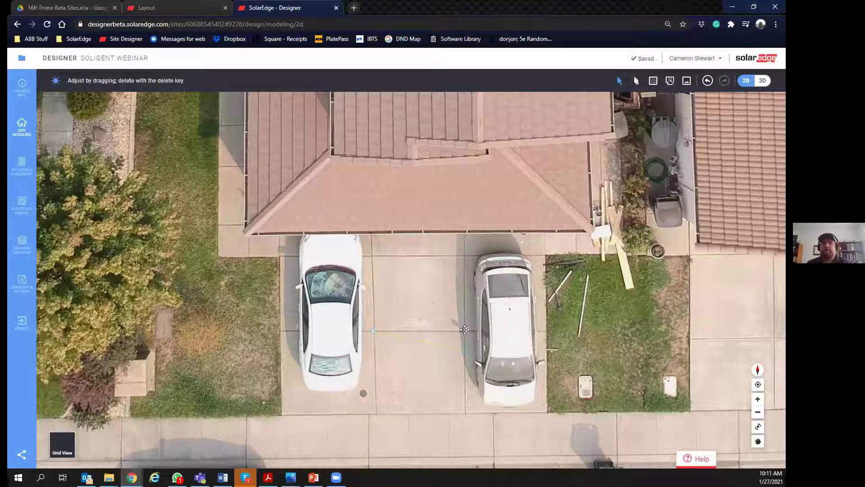
click(408, 331)
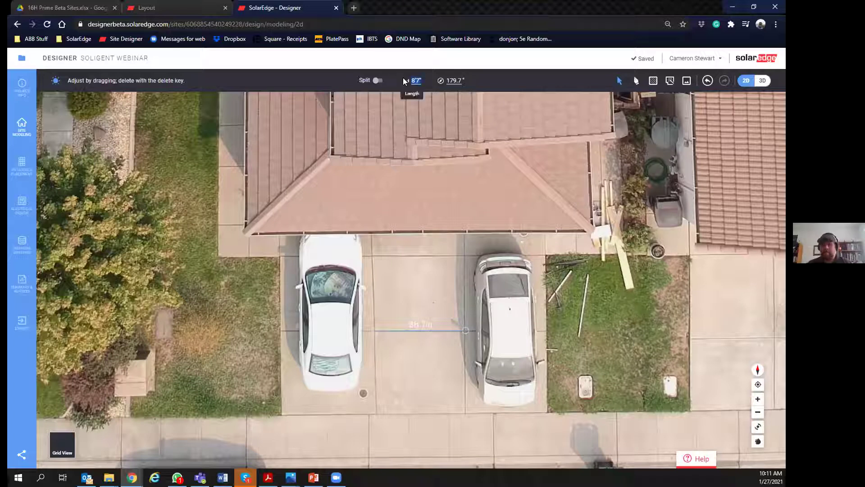
text(1)
key(Return)
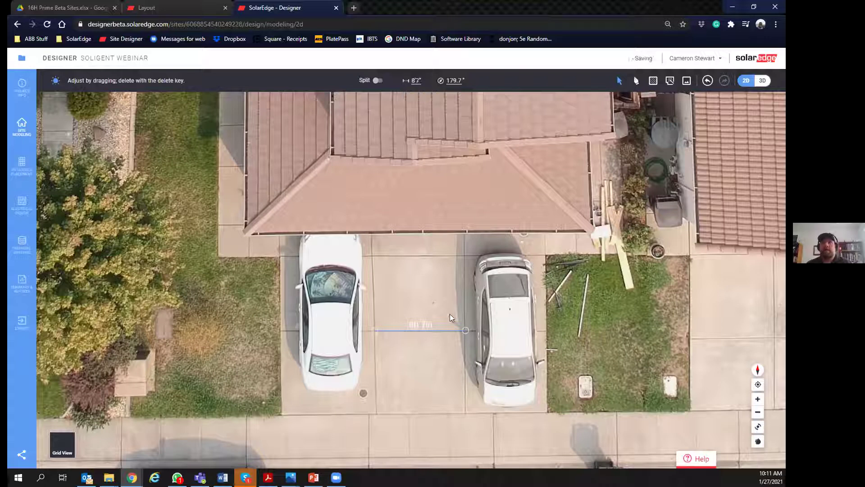
Step: Set the uploaded image's scale to 88 ppm, matching the driveway slab's width to the reference edge, and apply the change
scroll(450, 313, up, 2)
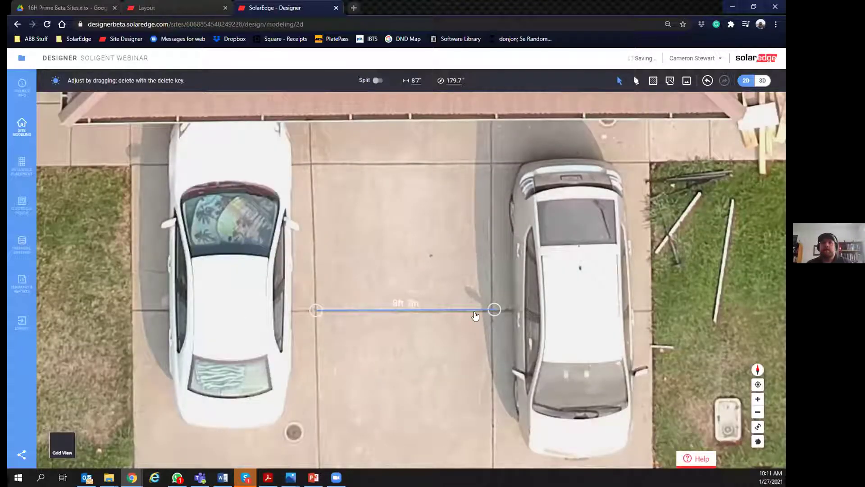
scroll(475, 314, up, 2)
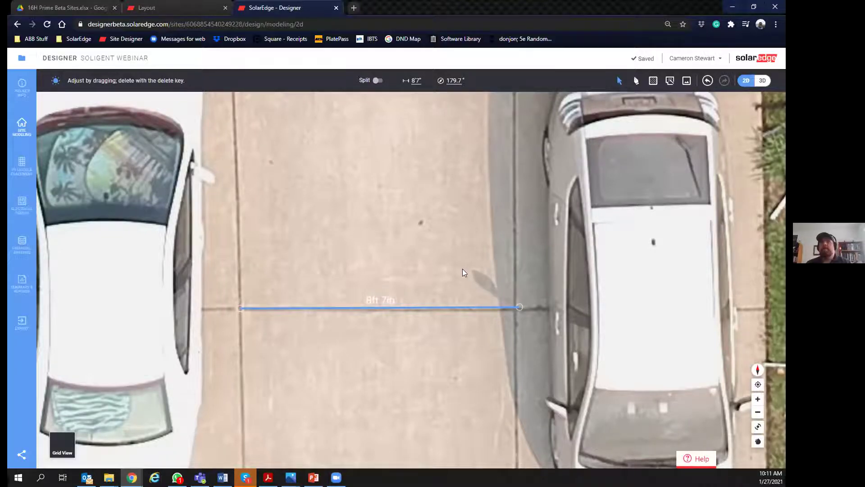
scroll(462, 268, down, 1)
click(687, 81)
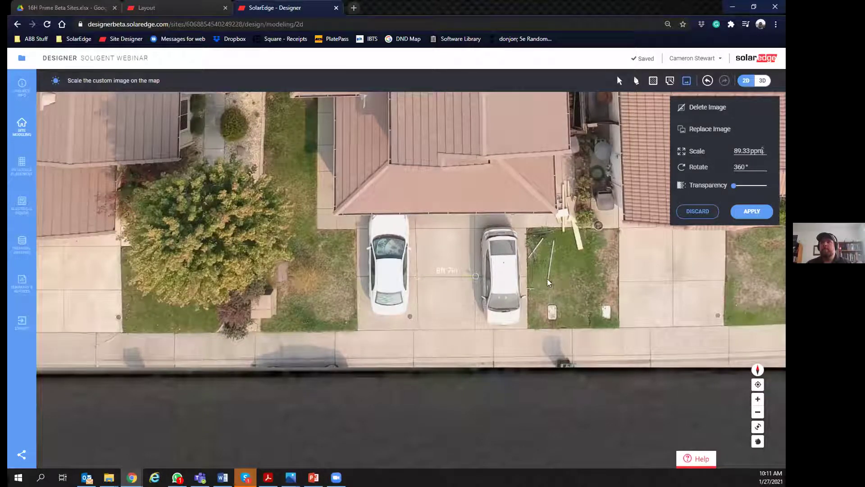
key(Up)
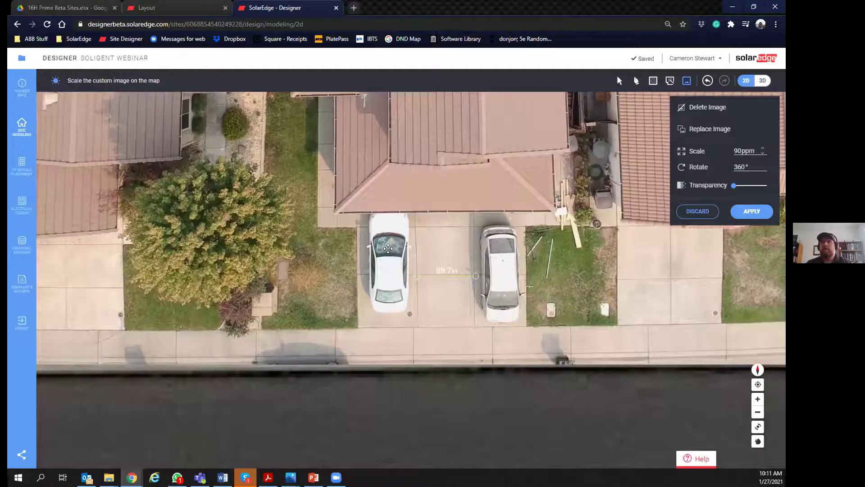
scroll(388, 248, up, 4)
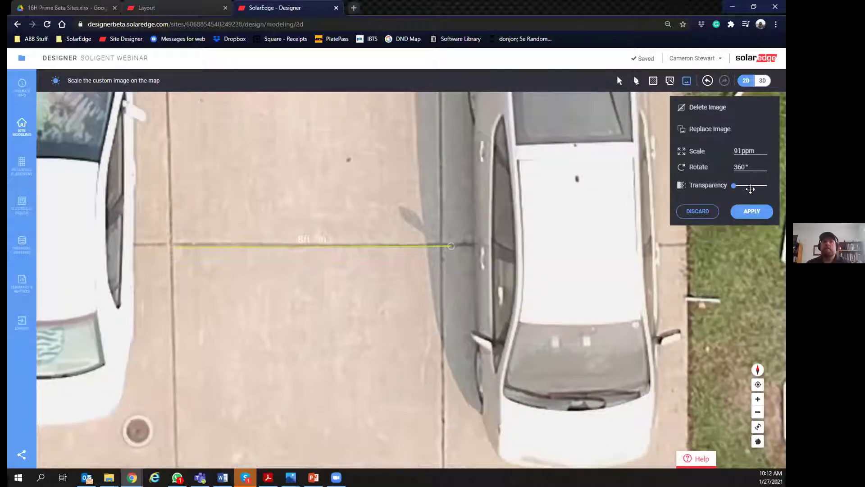
click(763, 149)
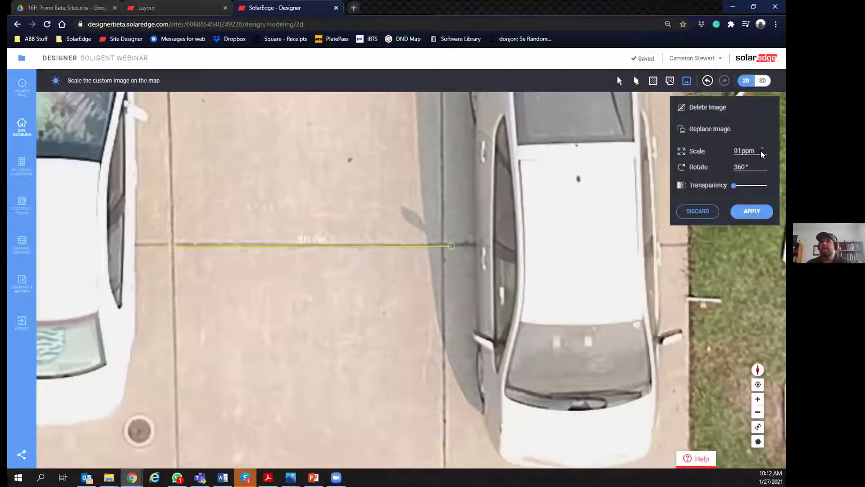
scroll(761, 150, down, 2)
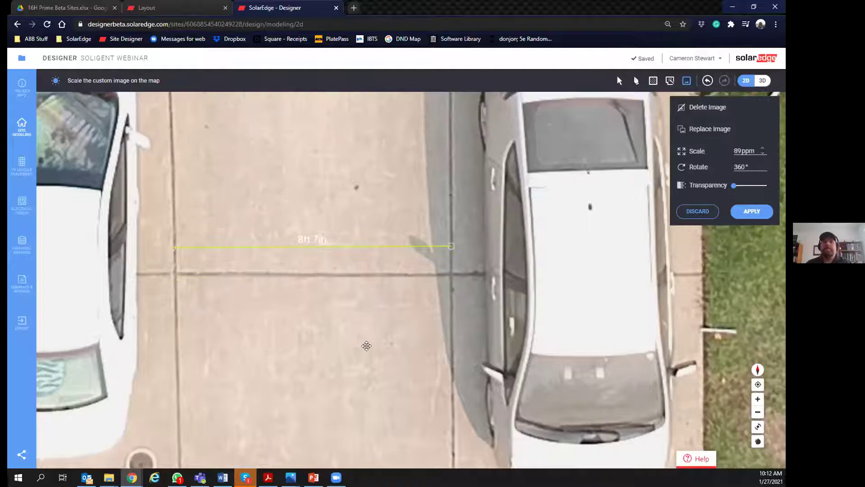
scroll(365, 345, down, 1)
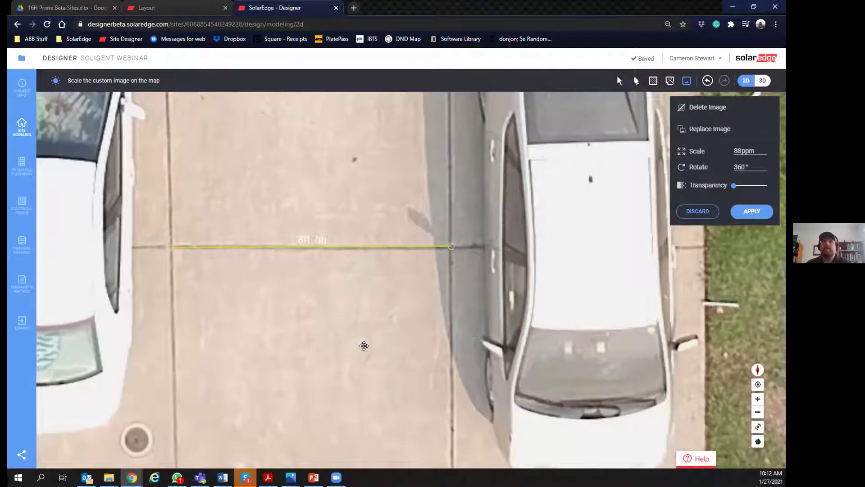
click(750, 219)
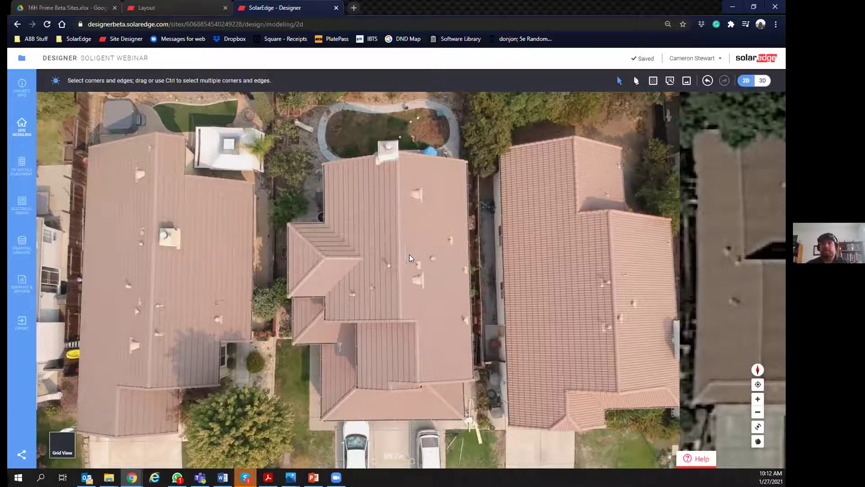
Step: Trace the centre house's roof outline along the rear edge and down the right side for about 50 ft
click(637, 81)
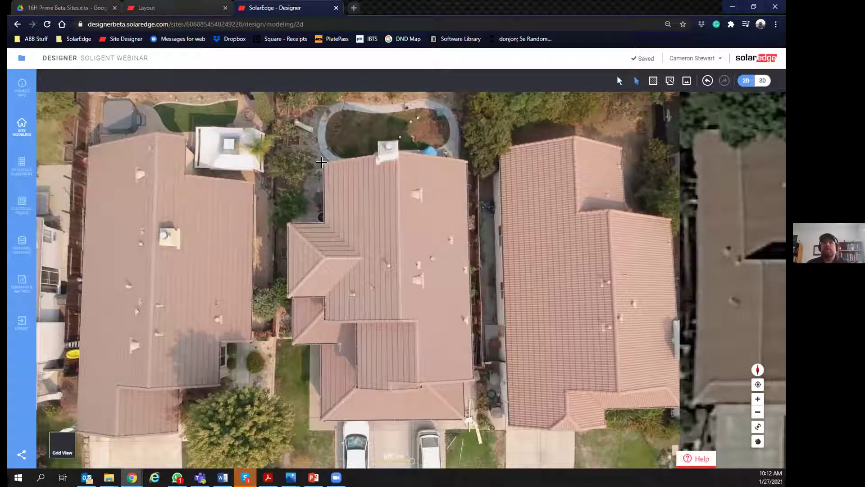
click(437, 154)
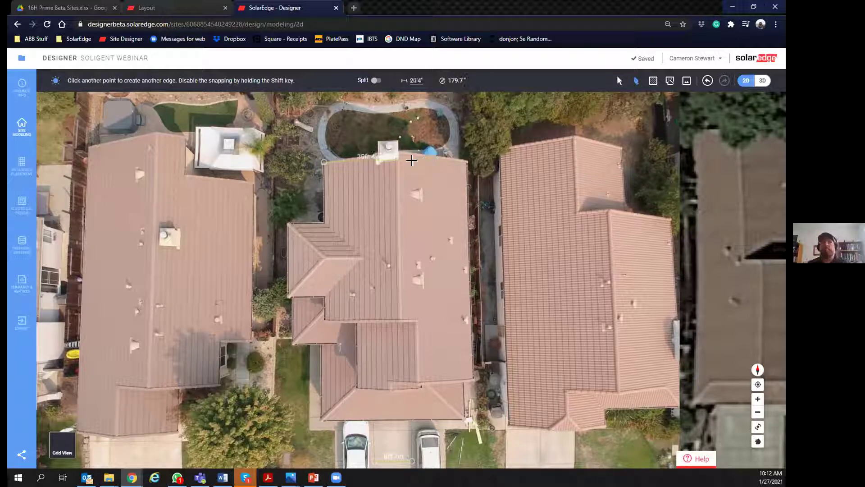
click(345, 163)
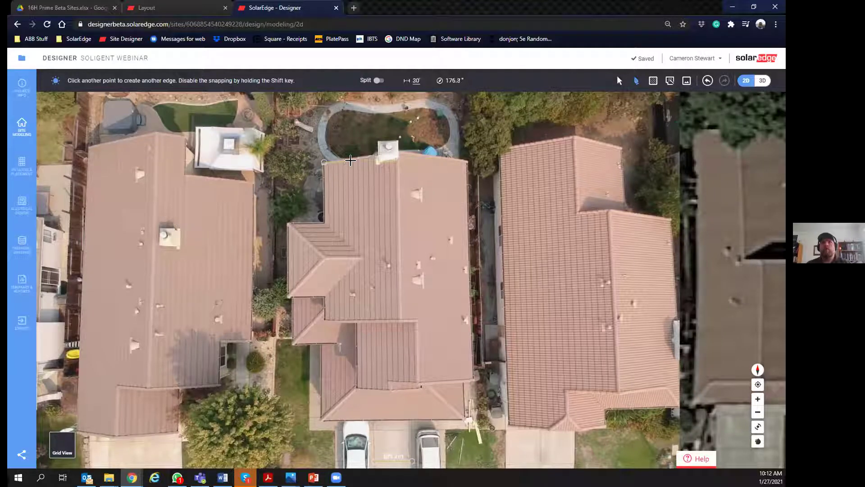
click(465, 160)
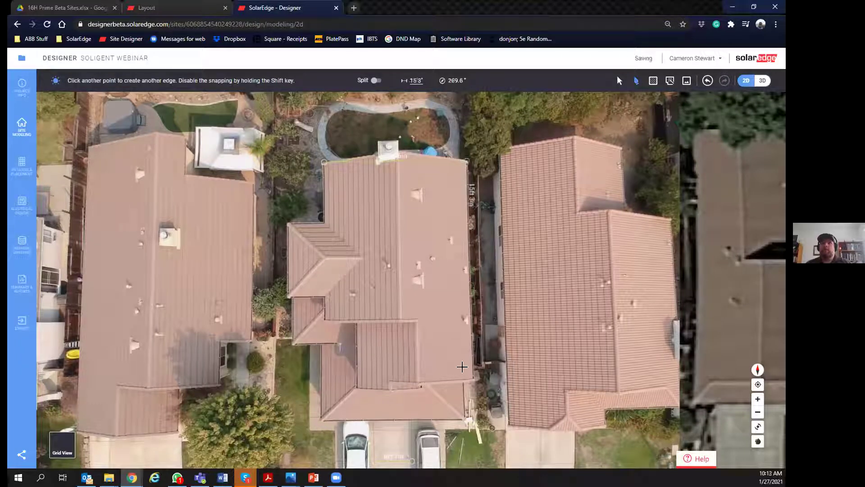
click(468, 381)
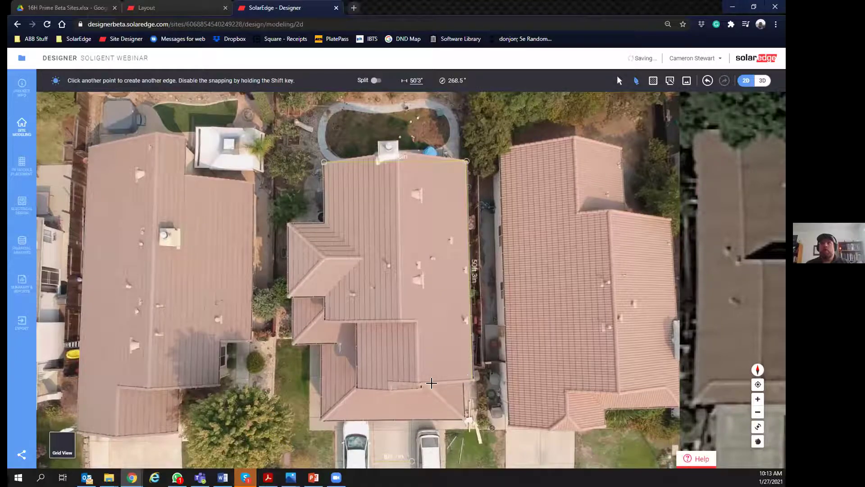
Step: Continue the roof outline along the front edge with a projection about 7 ft 4 in wide, and up the garage section's side for about 16 ft
click(393, 390)
scroll(394, 390, up, 2)
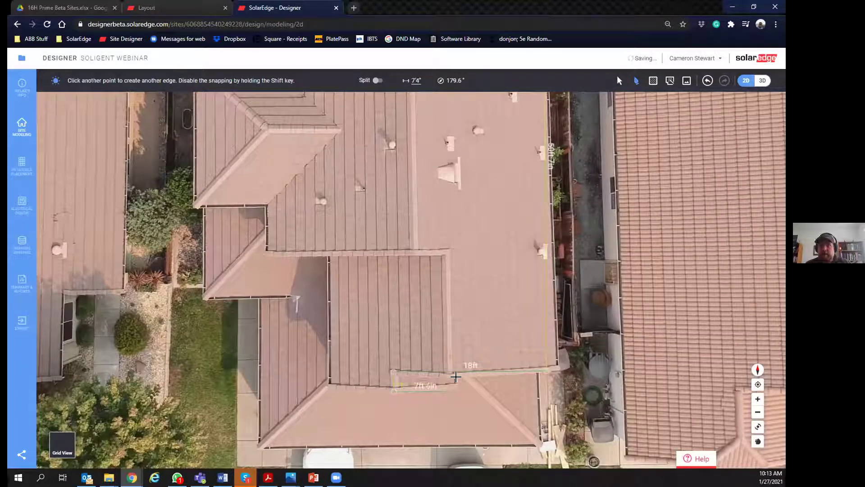
click(456, 375)
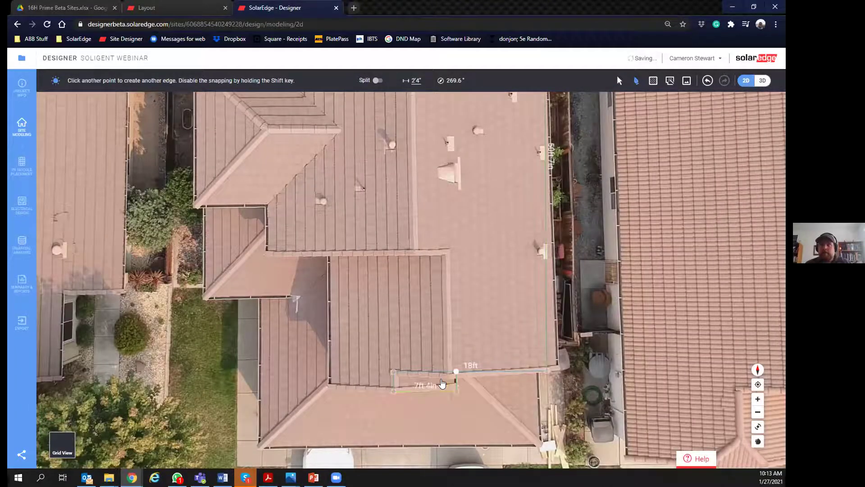
click(391, 392)
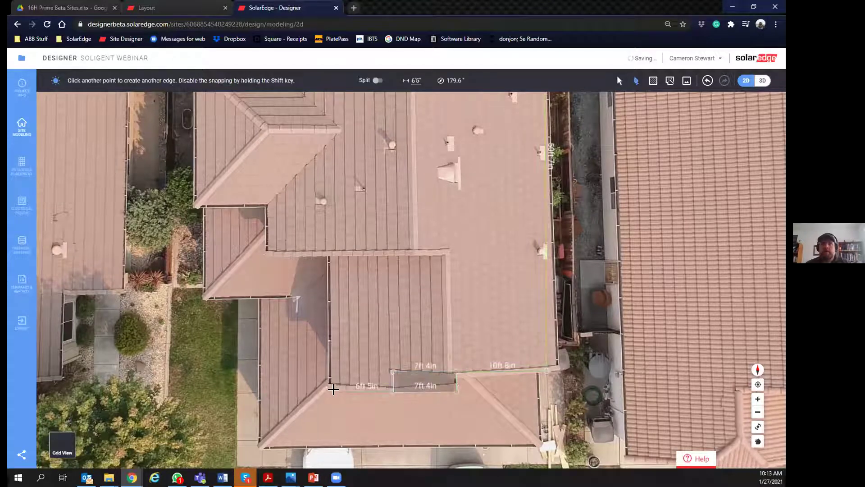
click(329, 384)
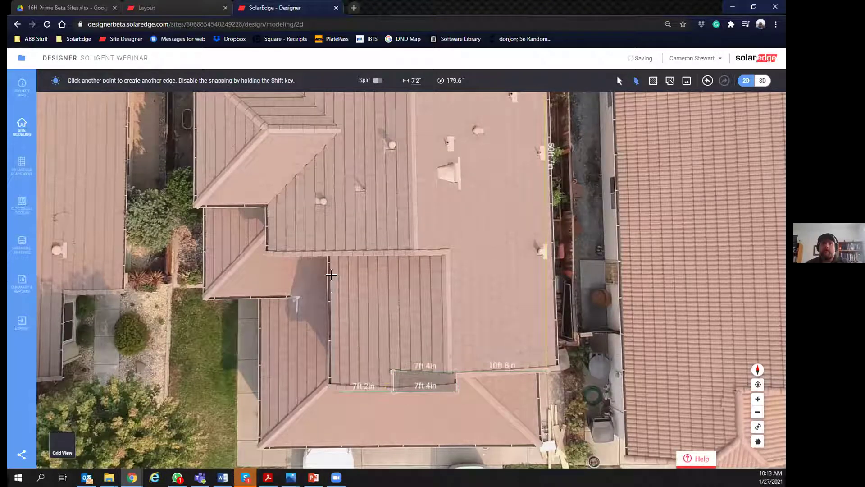
click(330, 255)
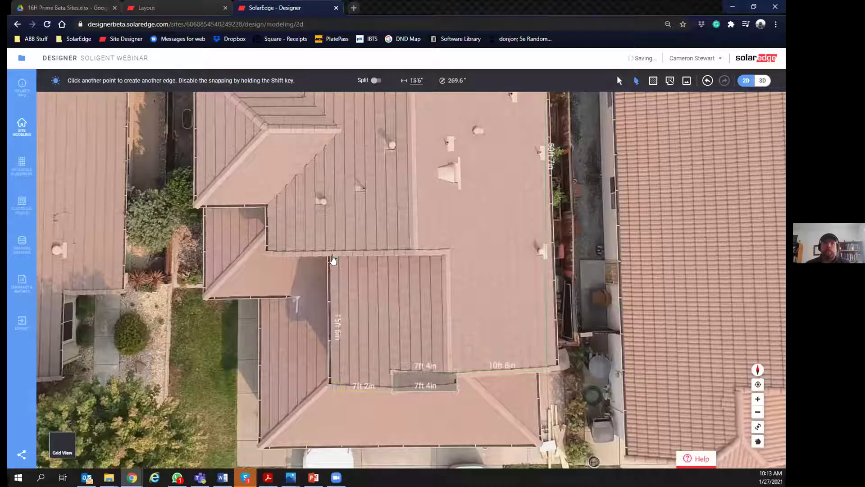
click(322, 254)
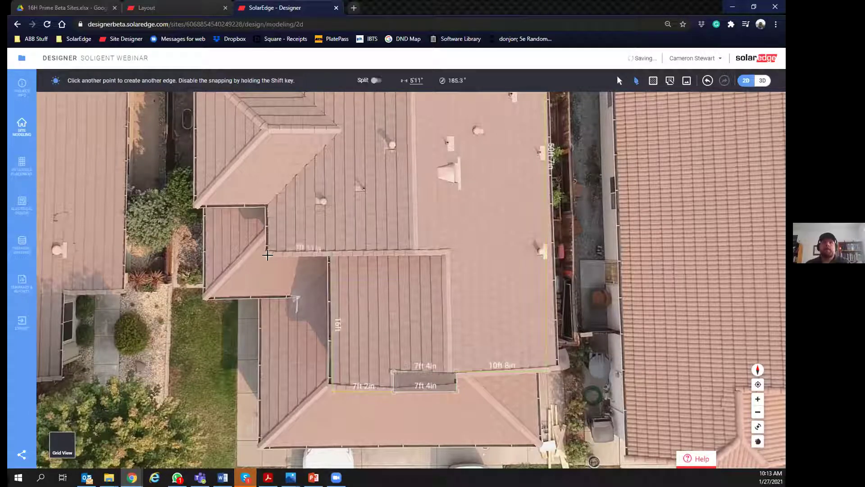
Step: Trace the house's stepped left side with edges of about 7'6", 6'1", 8'5", 16'10", 8'5" and 14', closing the roof outline at the rear corner
click(265, 254)
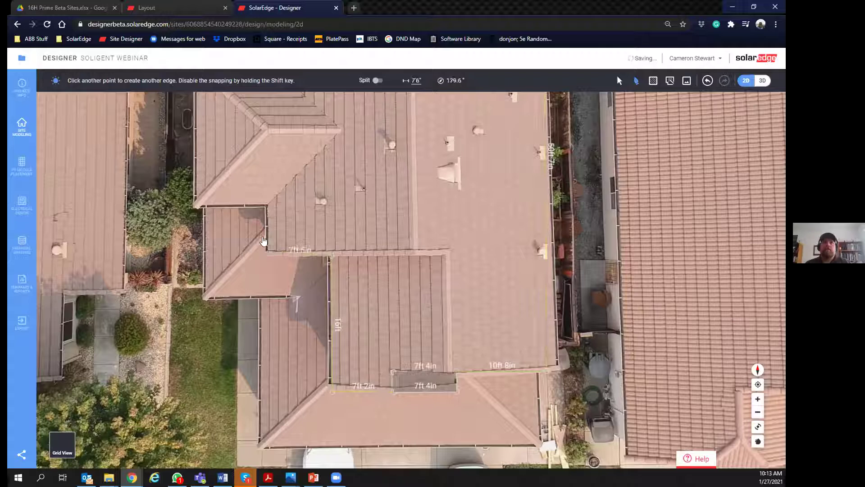
click(266, 203)
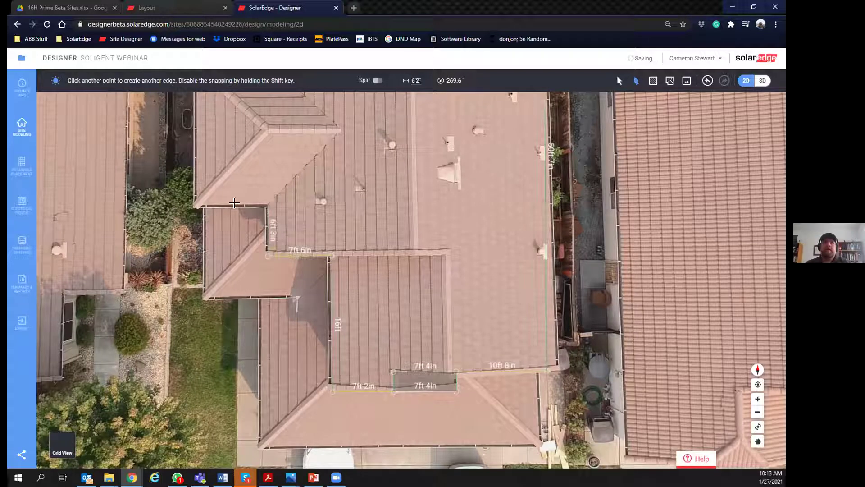
click(195, 204)
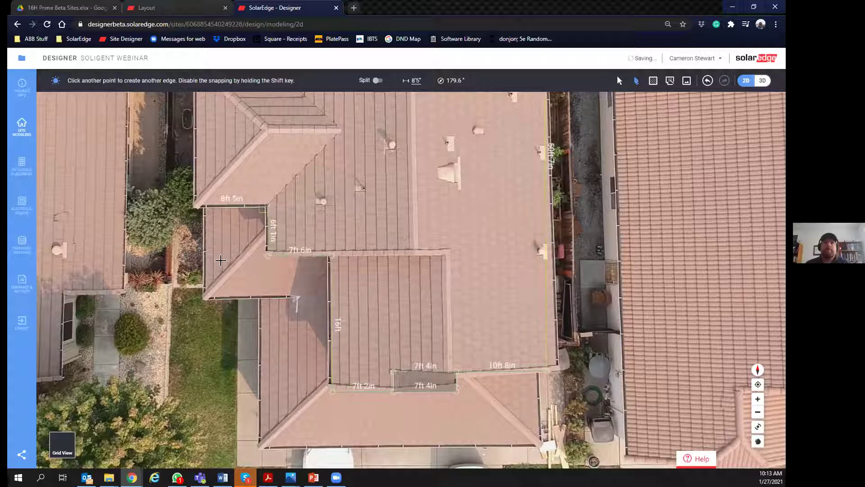
key(Up)
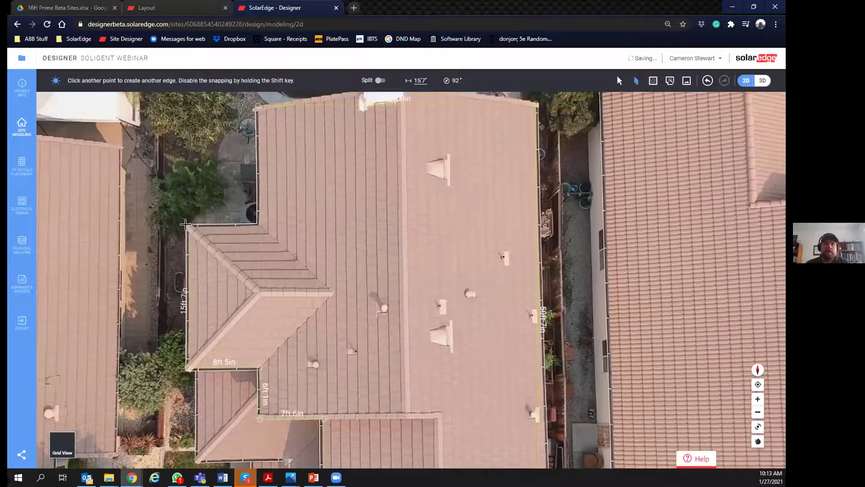
click(186, 225)
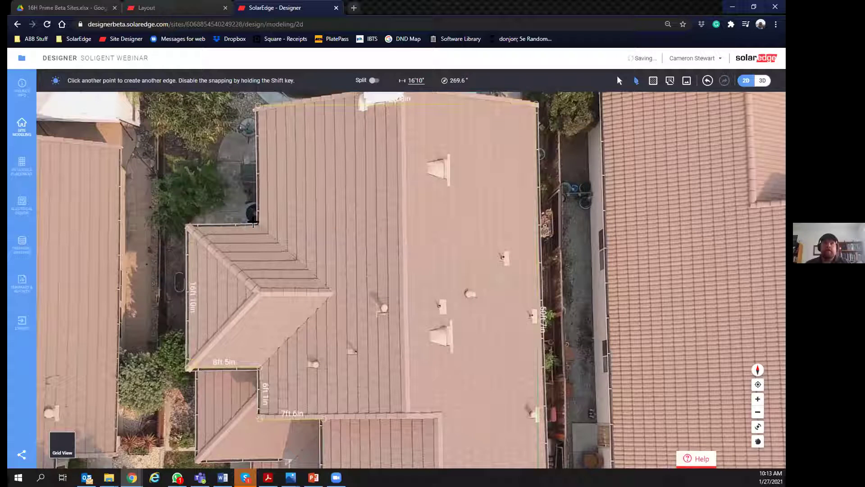
click(257, 223)
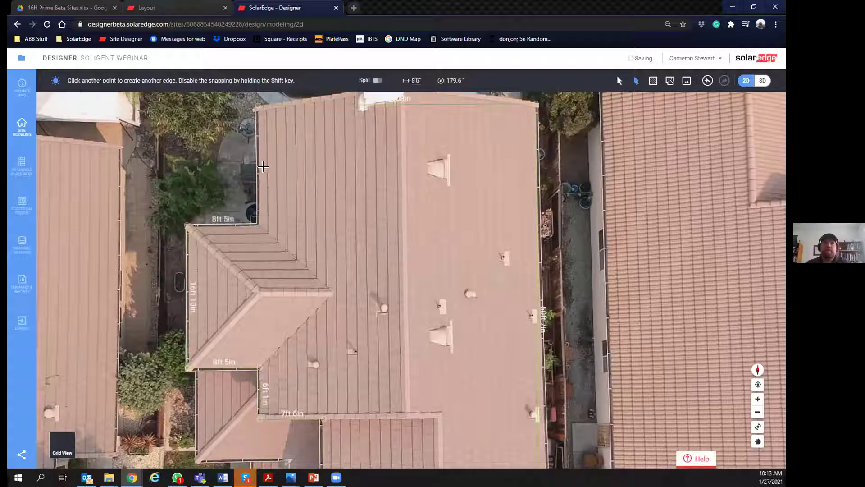
click(253, 103)
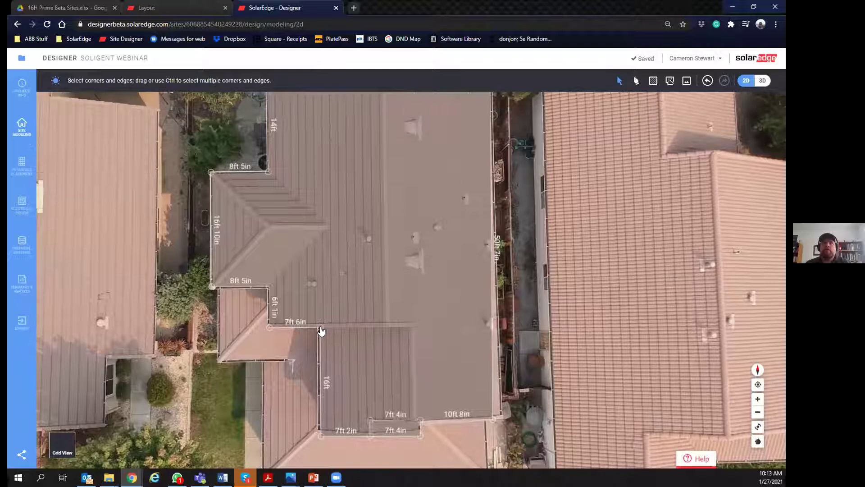
Step: Draw the garage section's two inner roof edges, each about 13 ft 8 in long, and the main ridge about 36 ft 11 in long
click(321, 328)
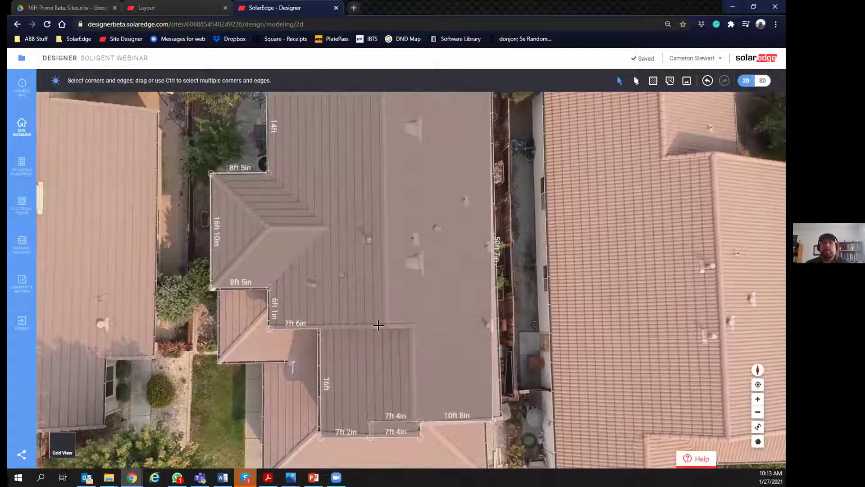
click(412, 326)
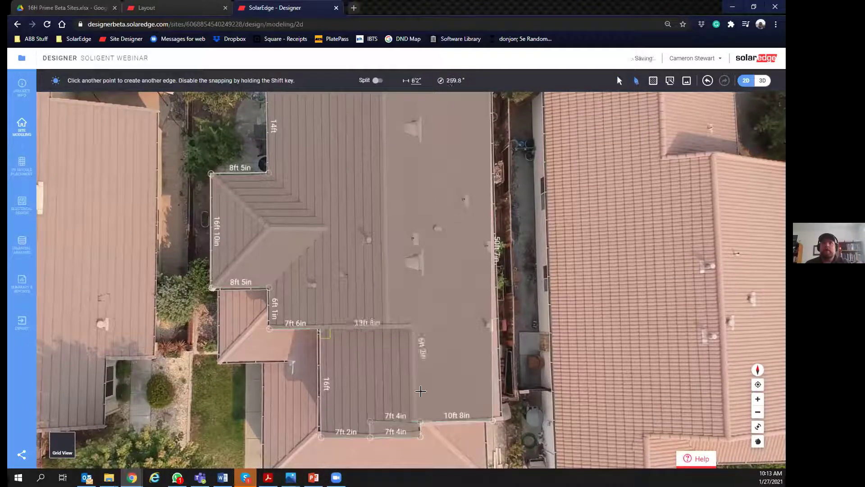
click(413, 421)
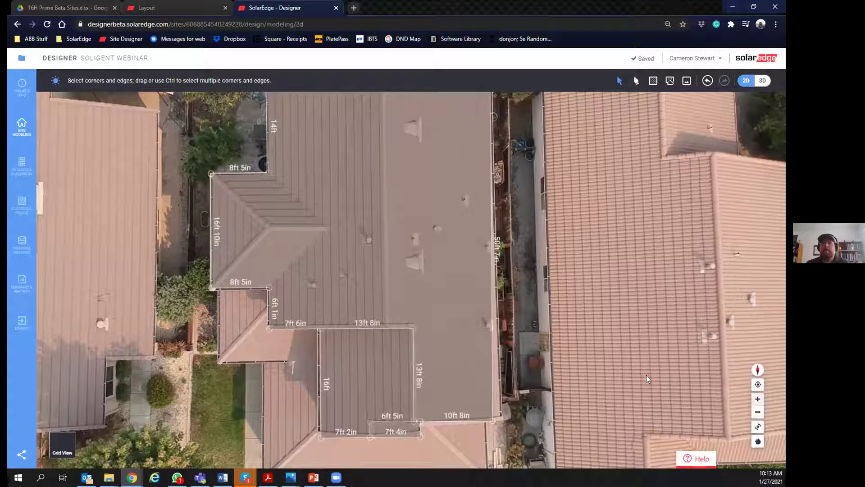
click(386, 329)
click(382, 196)
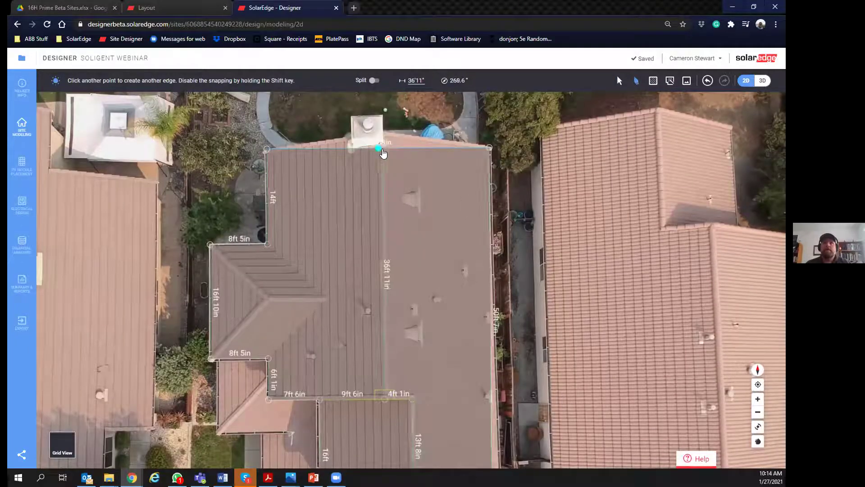
Step: Draw the two hip lines of the left wing, each about 11 ft 11 in long, meeting at the wing's hip peak
click(211, 245)
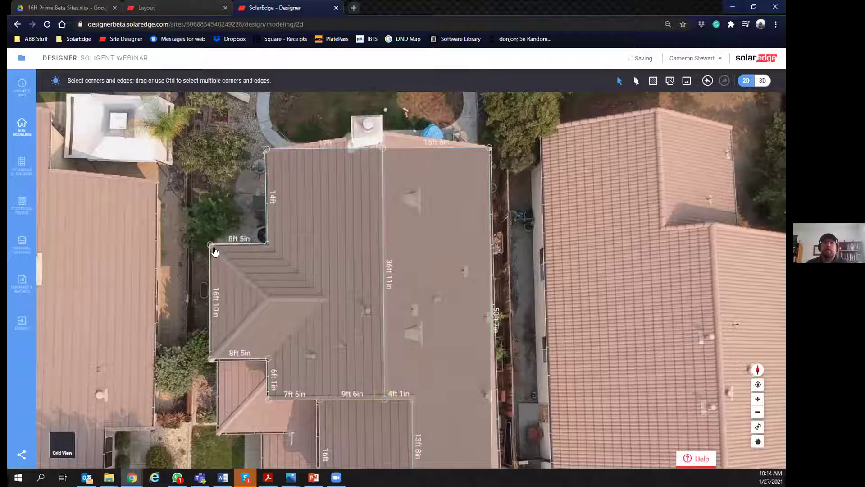
click(267, 296)
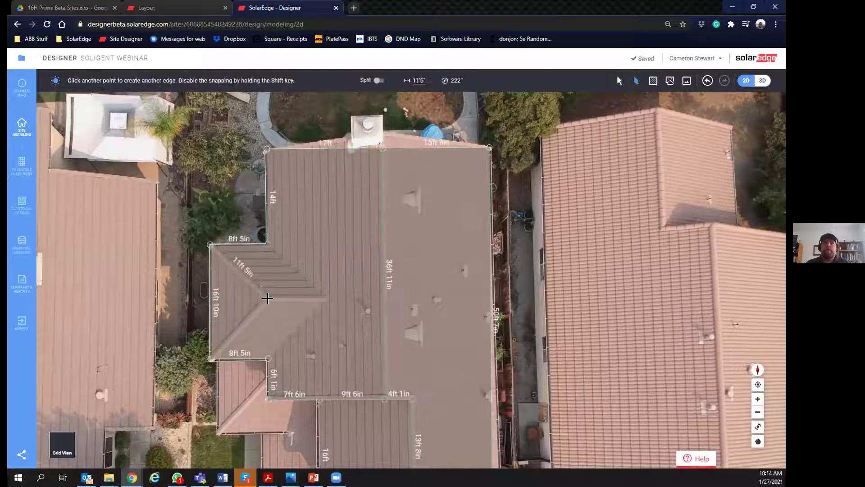
click(212, 359)
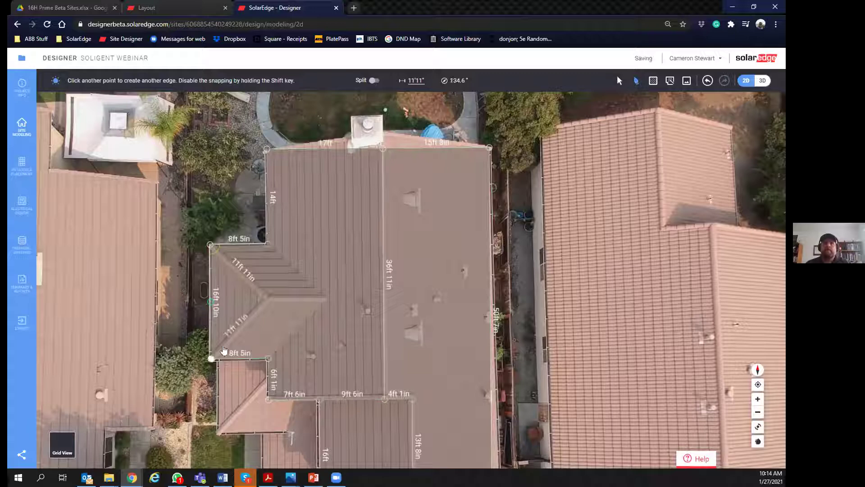
Step: Draw the left wing's ridge about 8 ft 5 in long and its two valley lines, each about 11 ft 11 in, out to the inner corners
click(267, 301)
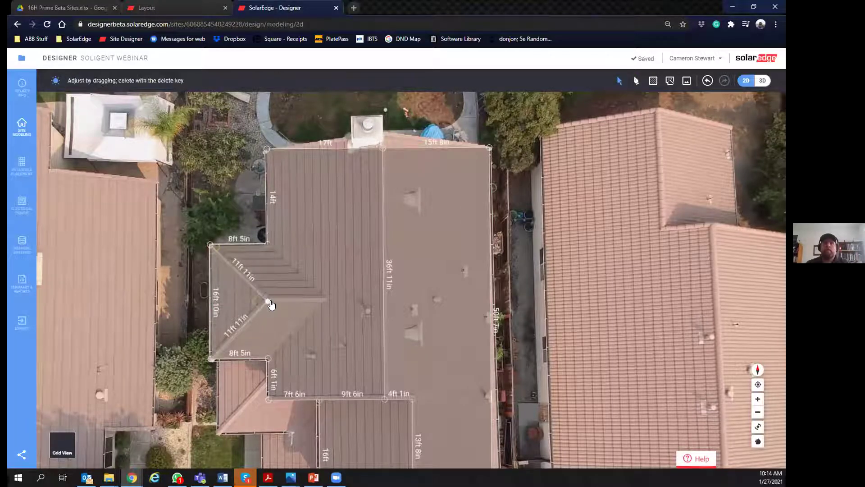
click(315, 300)
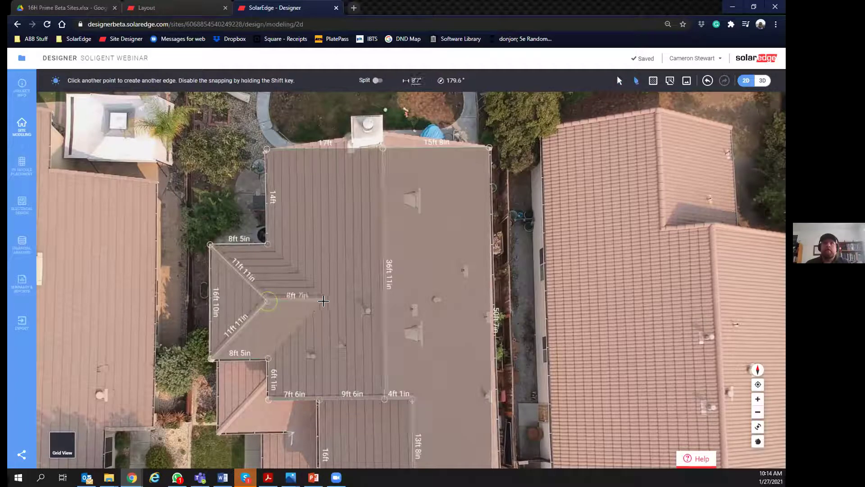
click(321, 300)
click(268, 359)
click(325, 302)
click(324, 302)
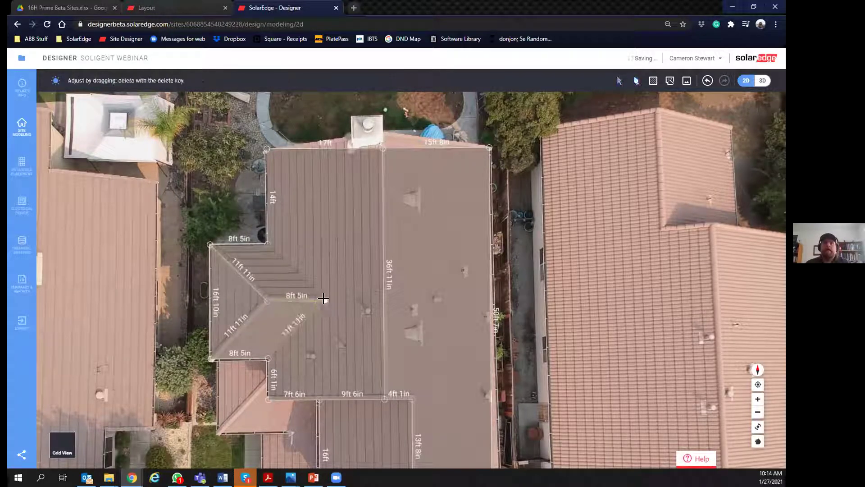
click(266, 242)
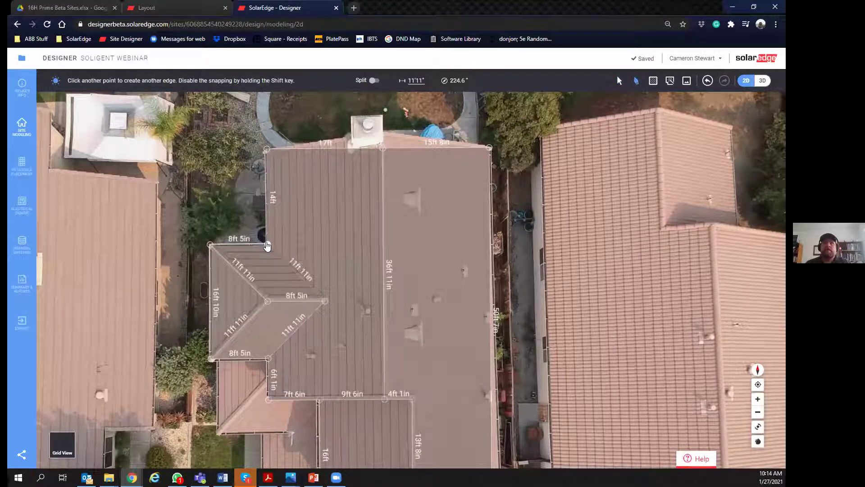
Step: Add obstacles over the vents on the main roof slopes and one about 4 ft 6 in wide over the rear chimney
click(654, 86)
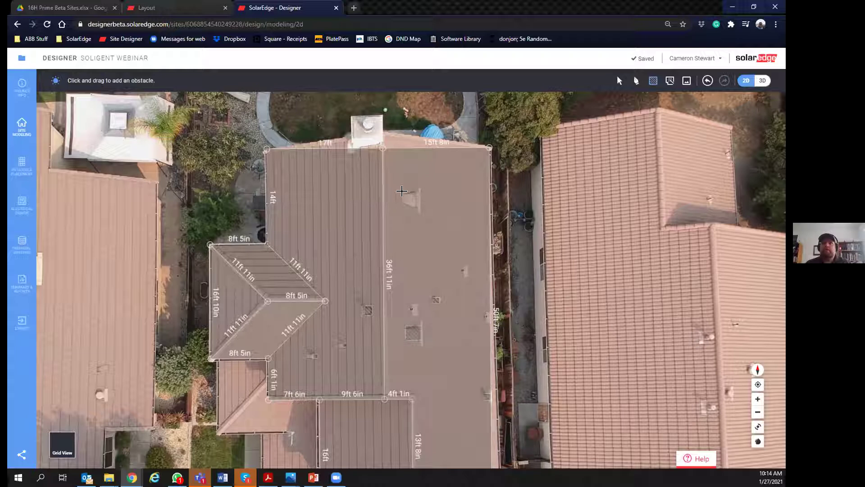
drag(403, 195, 421, 209)
drag(348, 137, 377, 158)
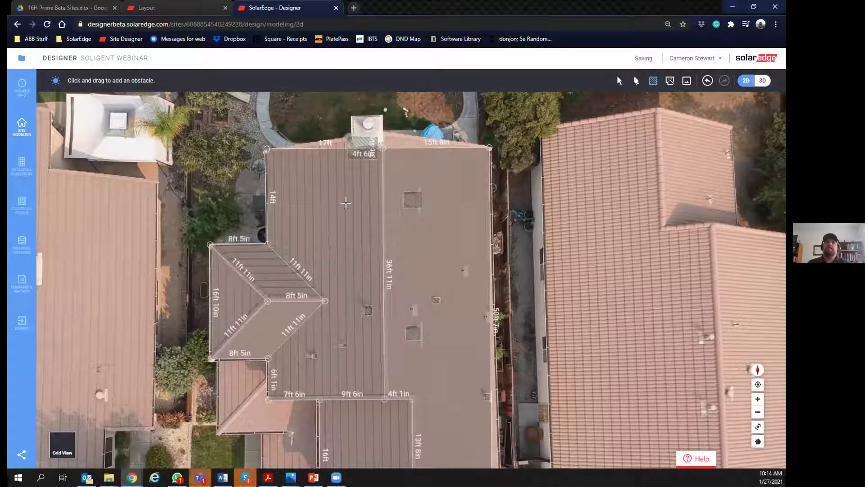
scroll(321, 239, down, 1)
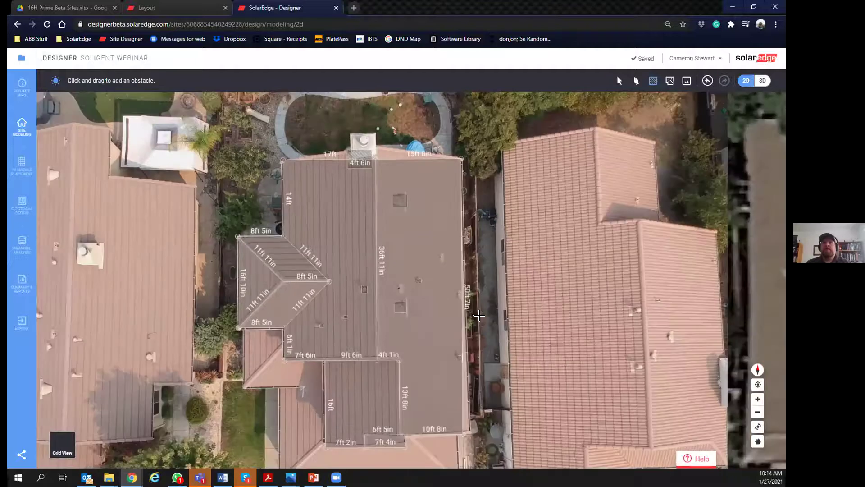
Step: Select the edges along the garage section's rear and the top of its front projection together, and enable Split for them
scroll(357, 344, down, 1)
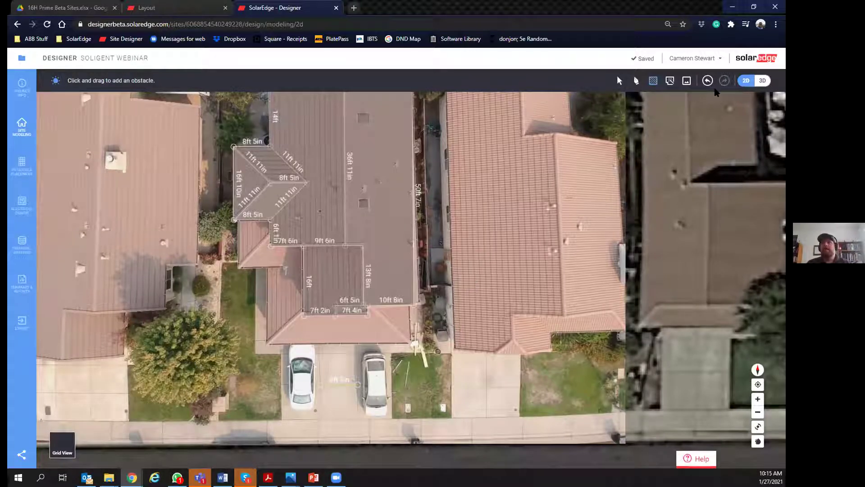
scroll(273, 254, up, 2)
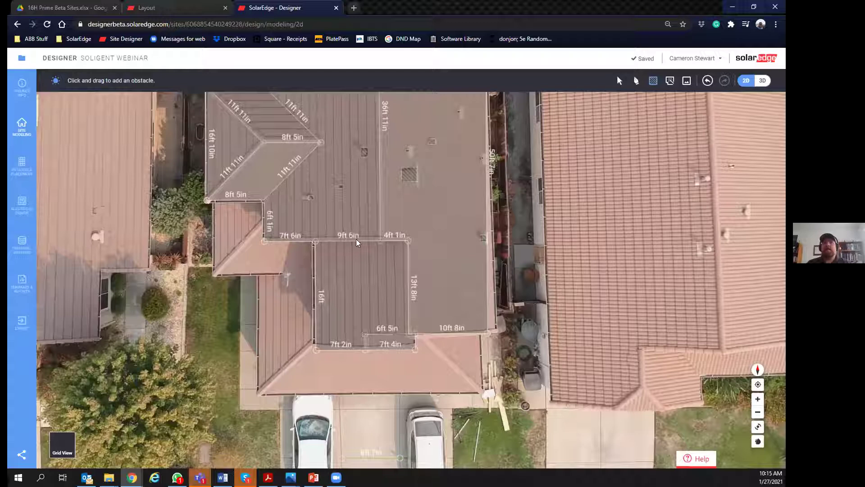
click(388, 201)
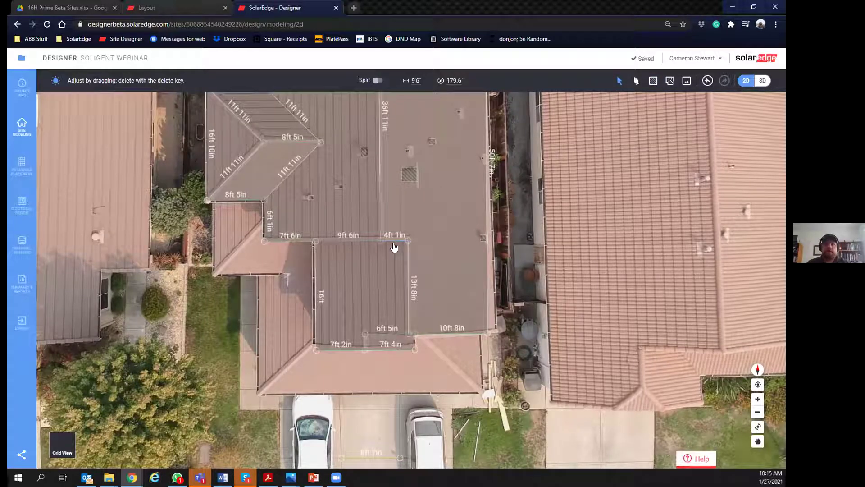
click(399, 334)
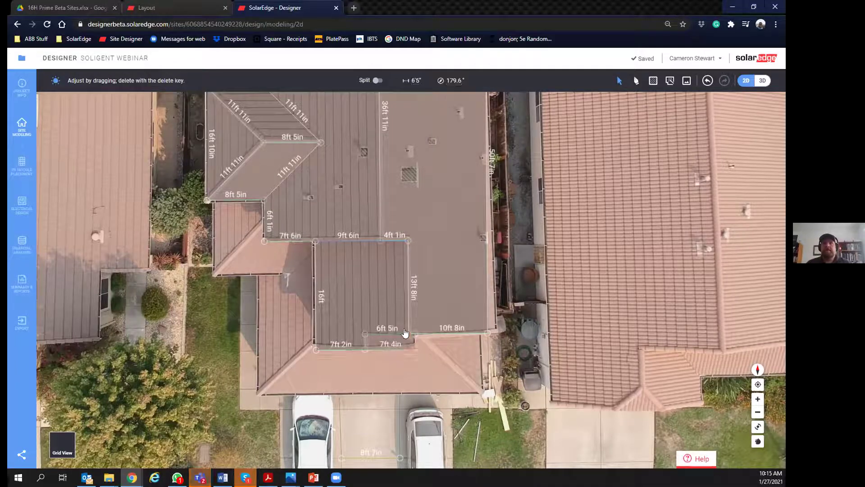
scroll(408, 334, up, 3)
click(358, 328)
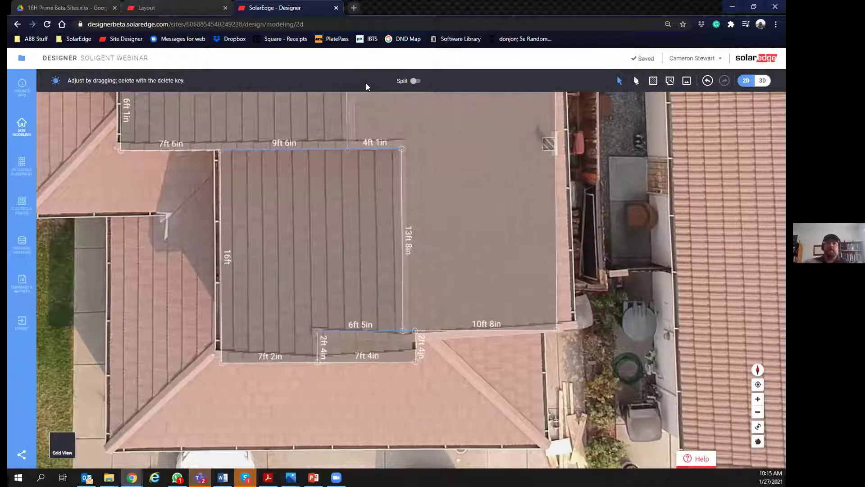
click(413, 81)
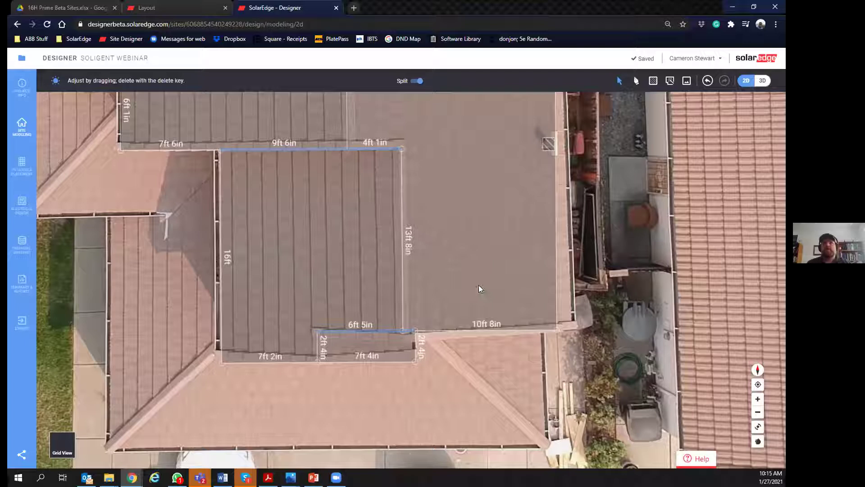
Step: Switch the roof model to 3D and raise the main ridge to about 18 ft 10 in, giving a 27° pitch
scroll(478, 284, down, 3)
click(766, 83)
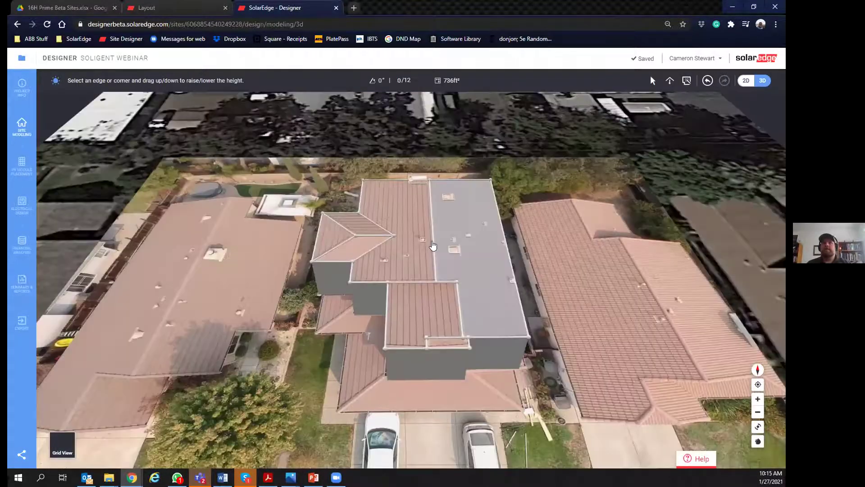
click(433, 230)
drag(434, 230, 432, 207)
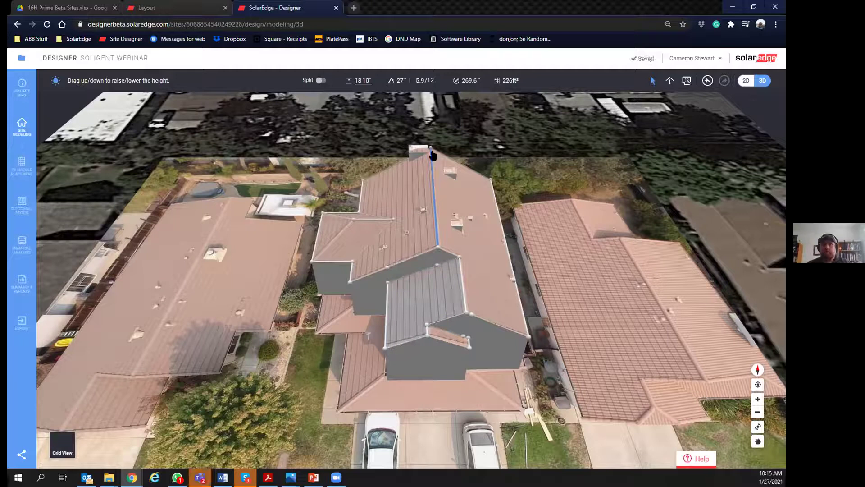
Step: Raise the rear chimney to about 1 ft 3 in and set the left main slope's upper vent height to 2 ft
scroll(413, 152, up, 3)
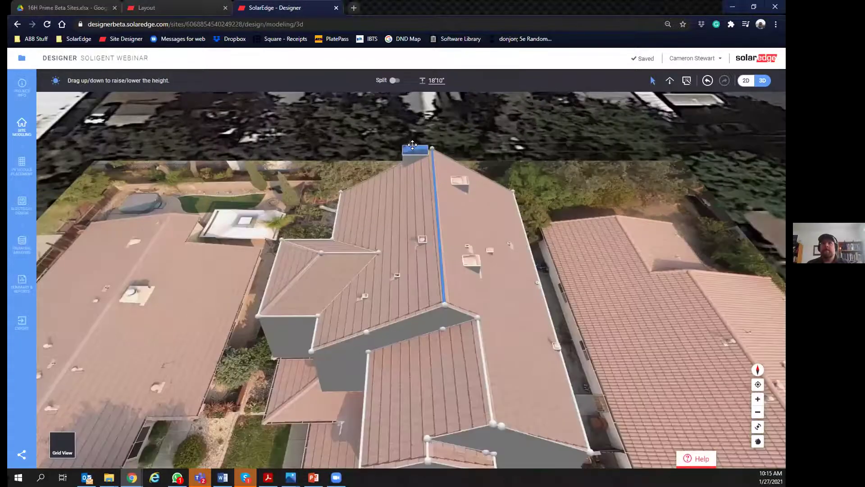
click(414, 146)
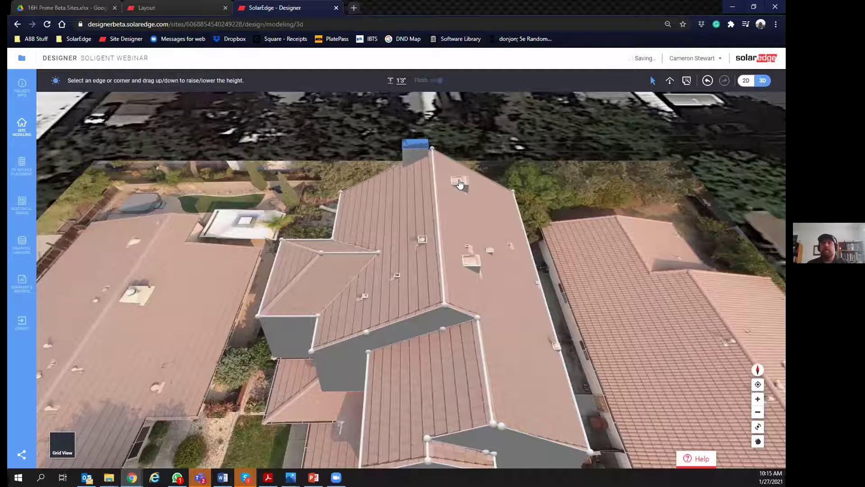
click(471, 261)
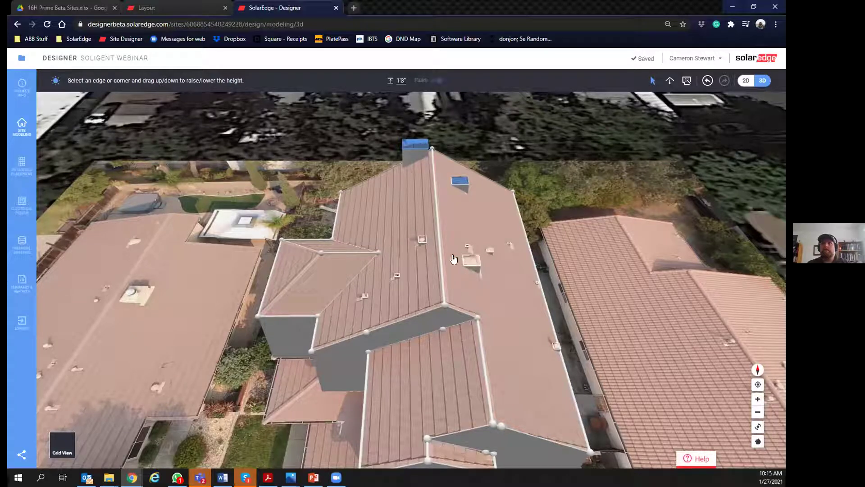
click(422, 238)
drag(422, 238, 422, 234)
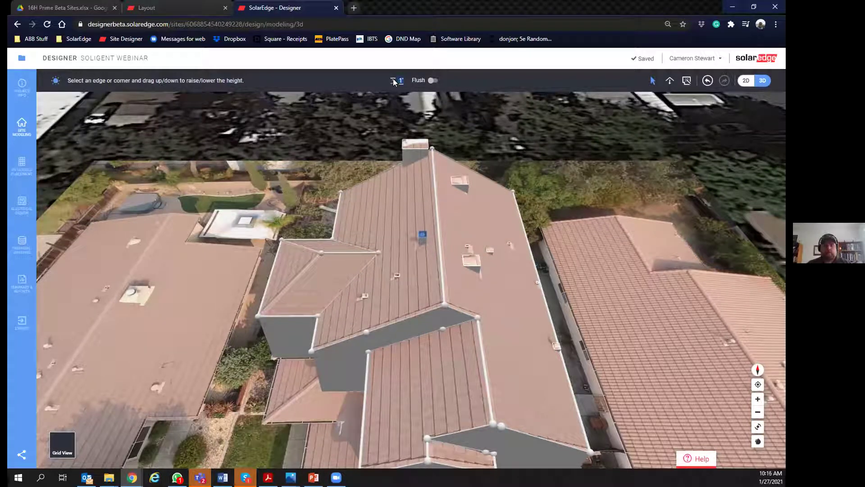
text(2)
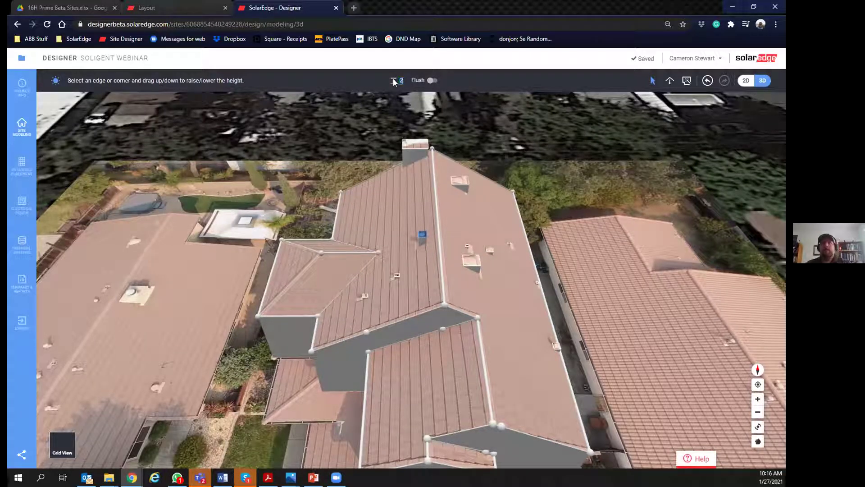
key(Return)
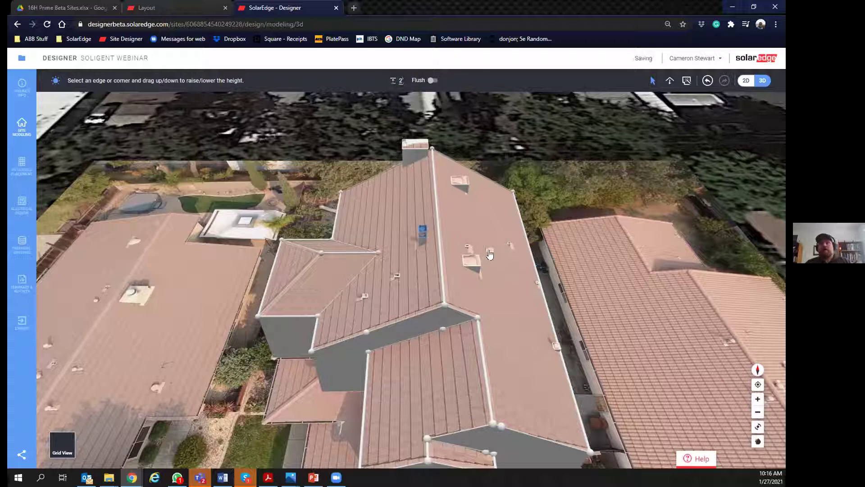
Step: Set the heights of the right main slope's larger middle vent and the vent near its front eave to 2 ft
click(489, 251)
click(398, 80)
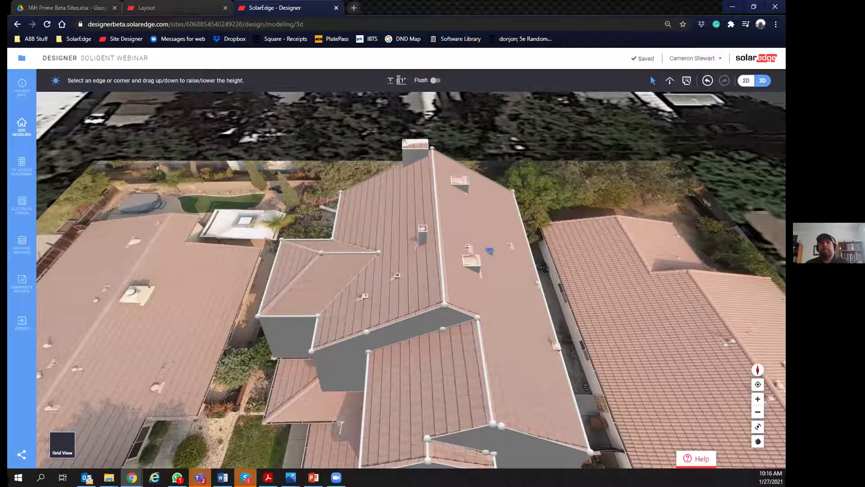
text(2)
key(Return)
click(557, 347)
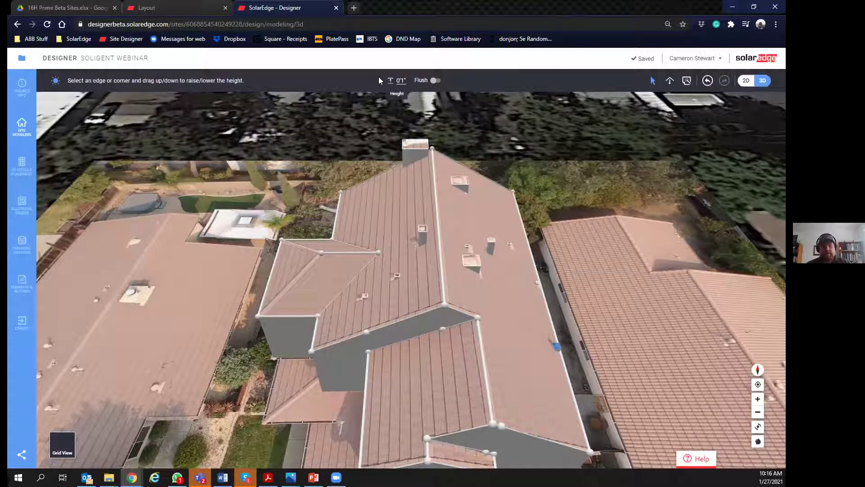
click(381, 292)
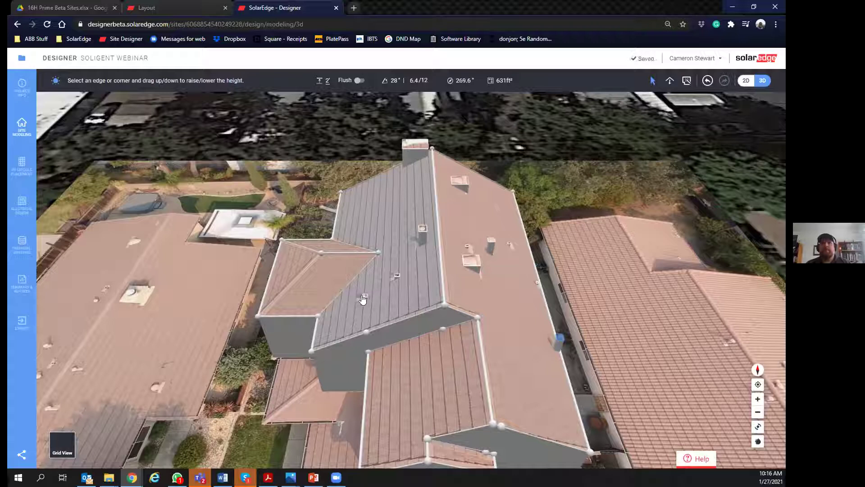
Step: Raise the remaining two small vents on the left main slope and three on the right one to about 1 ft
click(364, 294)
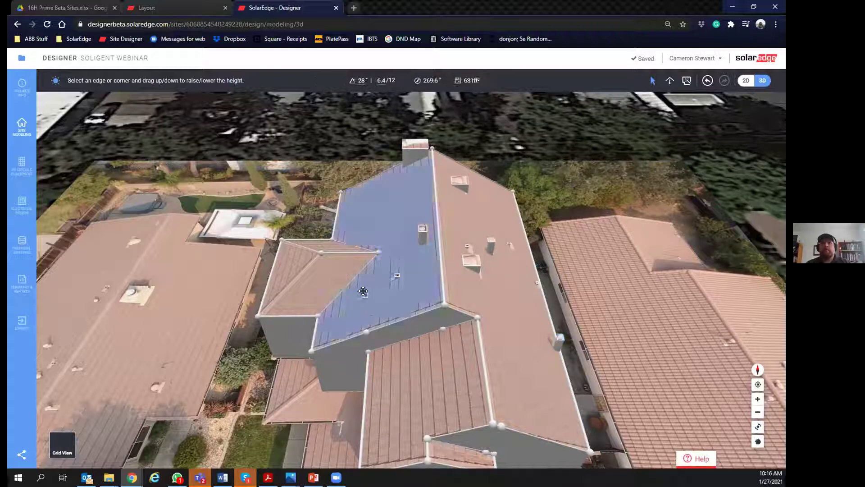
click(396, 272)
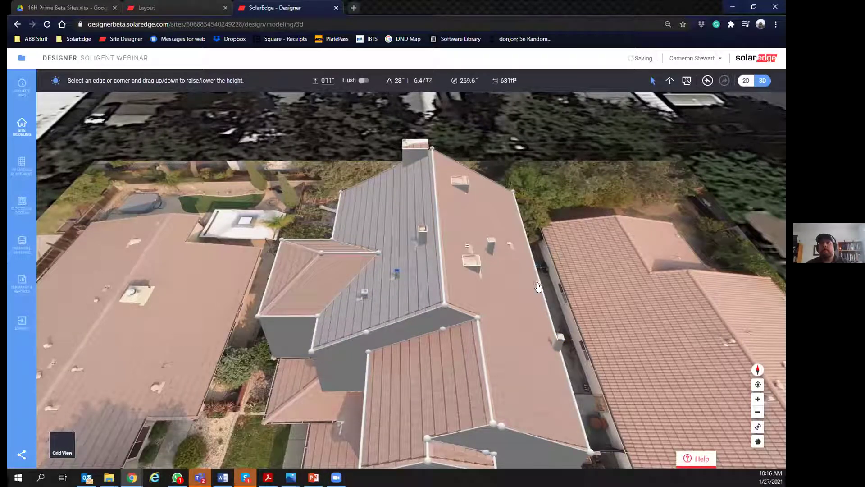
click(537, 285)
click(508, 245)
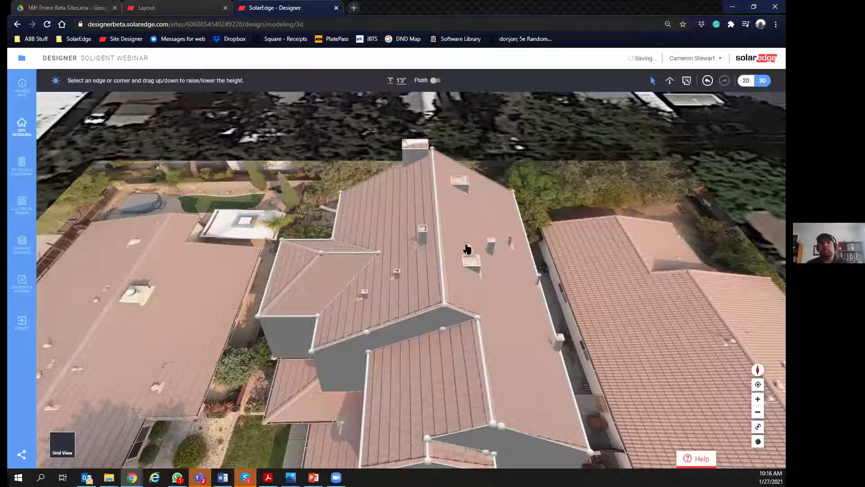
click(467, 242)
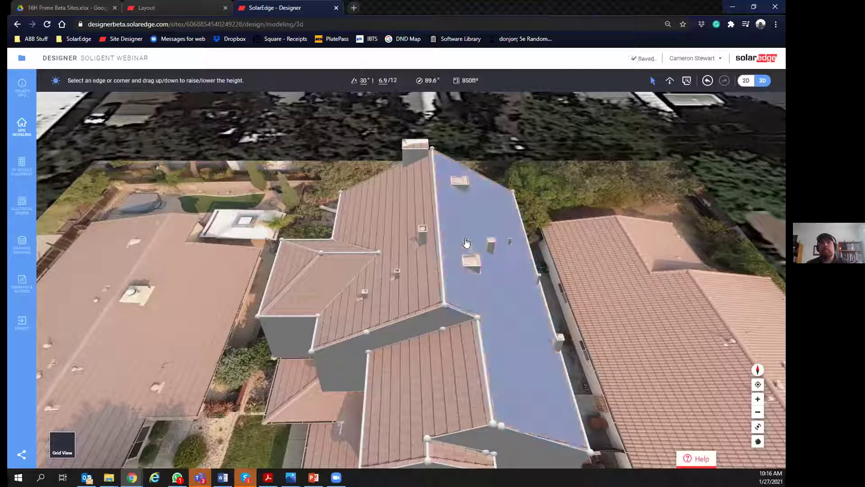
click(466, 237)
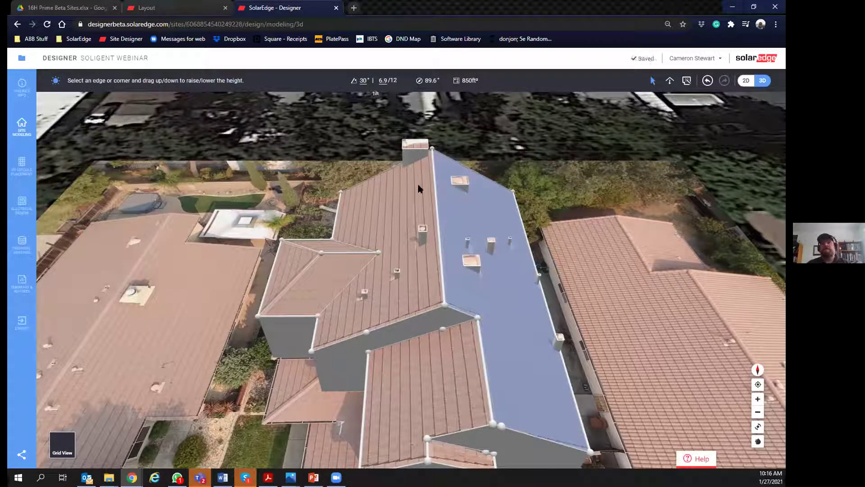
Step: Lower the main ridge to about 15 ft 1 in, giving the right main slope a 4/12 pitch
click(434, 212)
drag(434, 213, 434, 216)
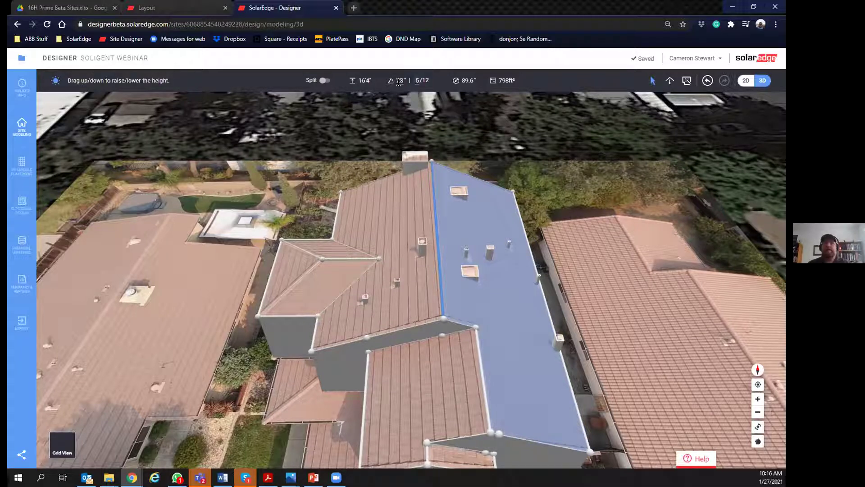
Step: Select all of the roof's edges and corners together and raise the whole roof to a height of about 20 ft 4 in
scroll(398, 82, down, 4)
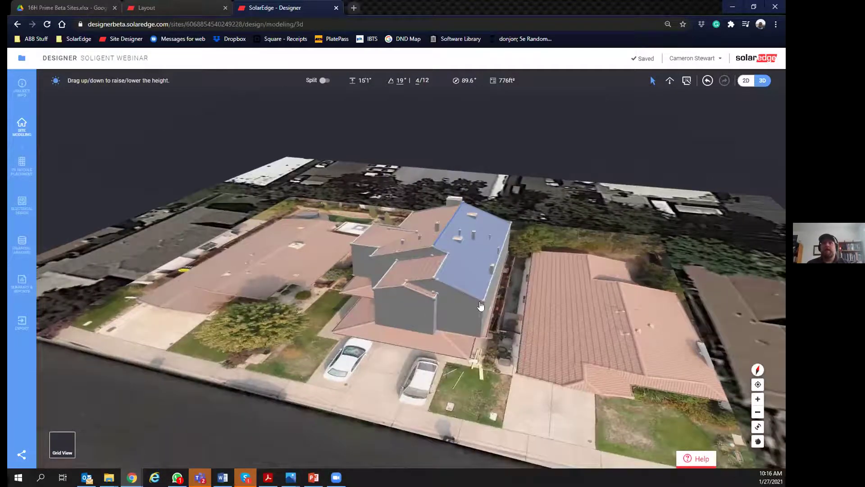
click(484, 305)
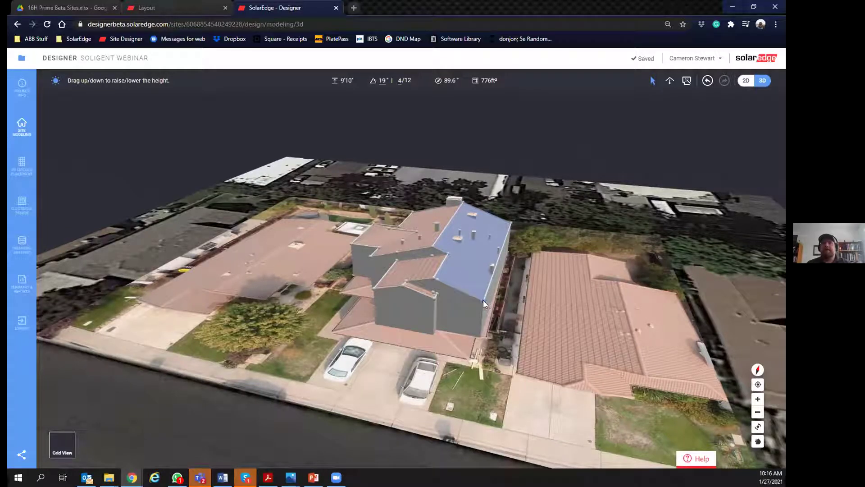
click(483, 305)
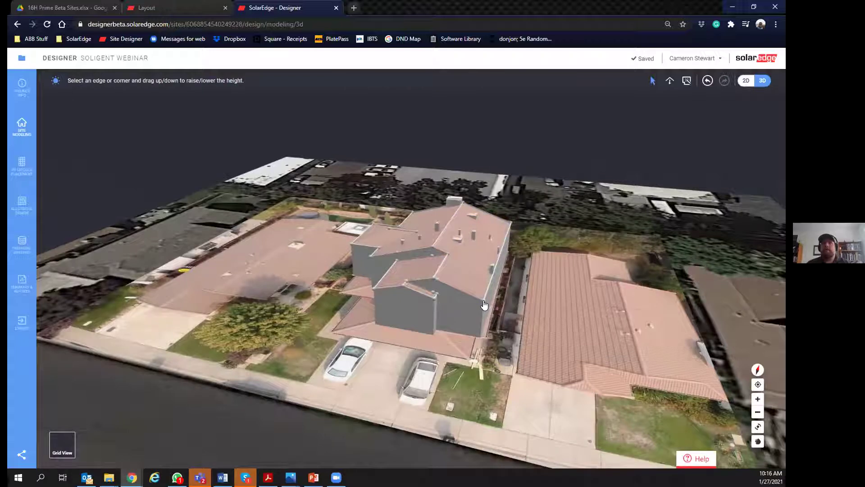
click(483, 305)
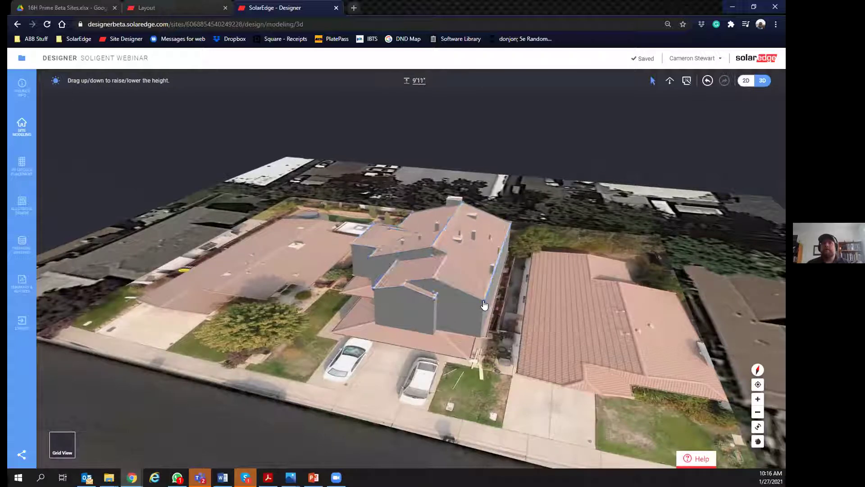
drag(484, 305, 485, 252)
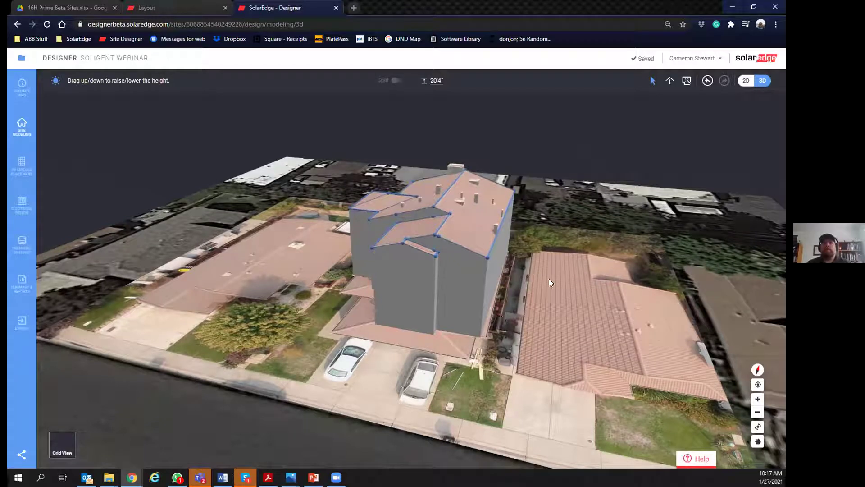
Step: Select the right main roof slope and set its pitch to 4/12
scroll(540, 271, up, 2)
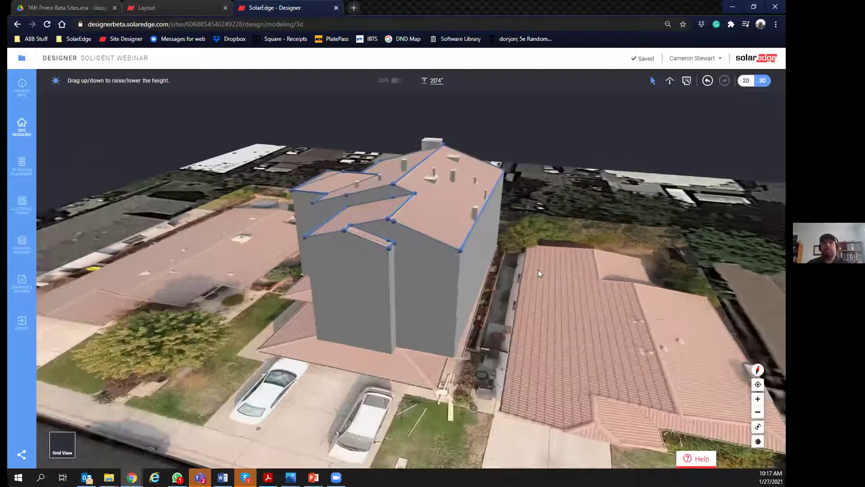
middle_drag(538, 270, 449, 188)
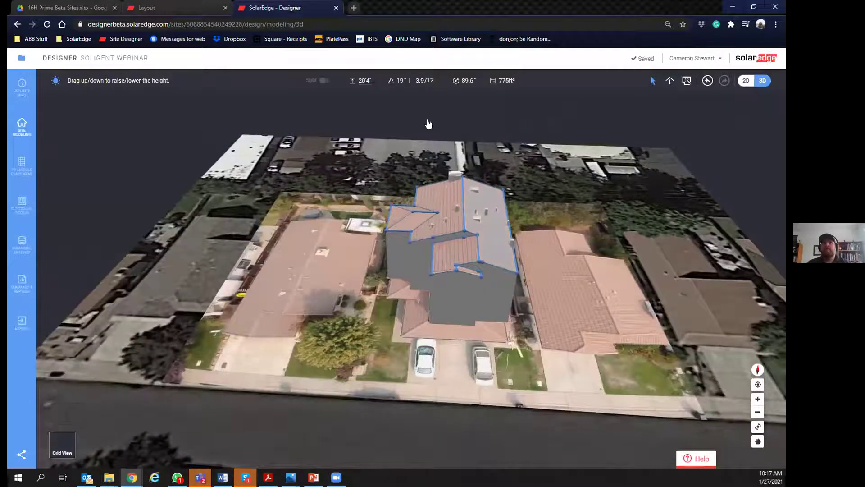
click(436, 143)
click(381, 80)
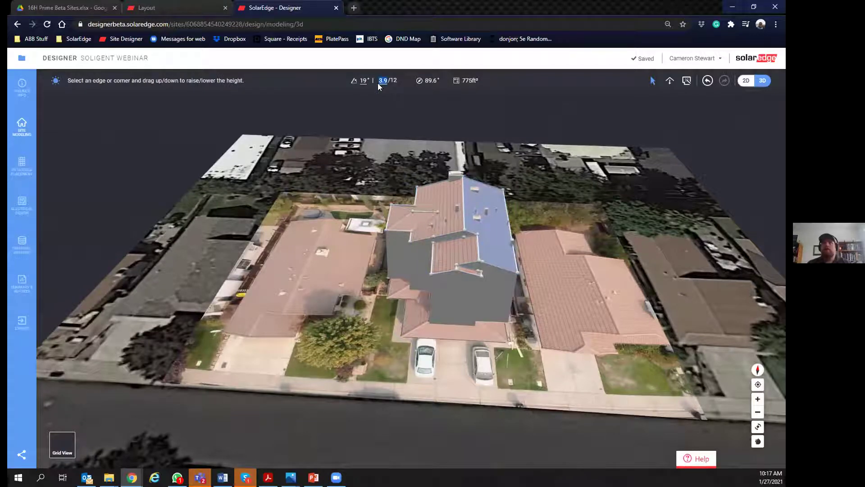
text(4)
key(Return)
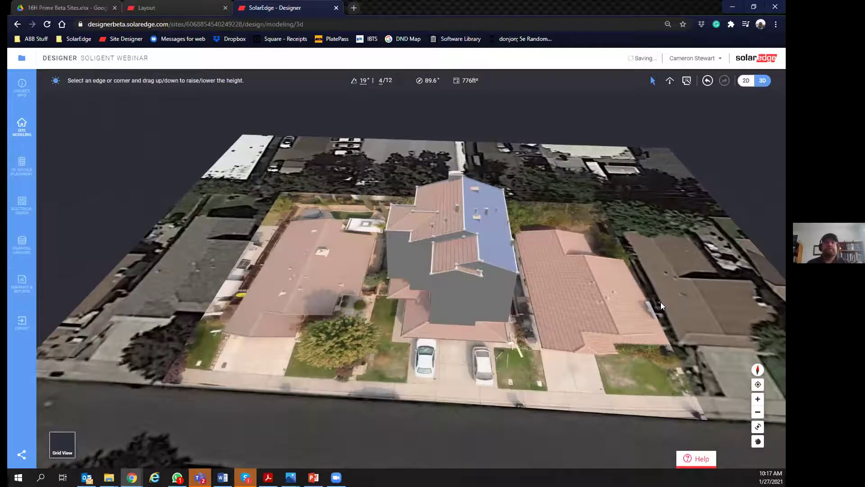
Step: Go to the PV module placement stage and open the right main slope for module layout
click(22, 164)
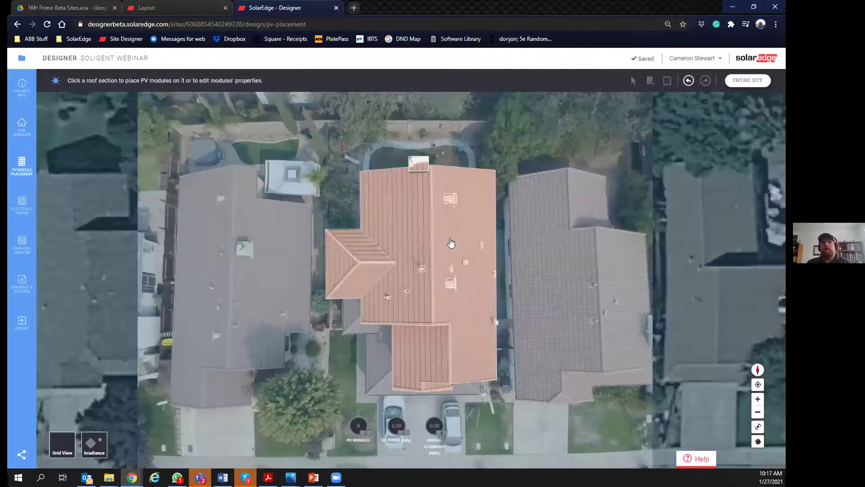
click(451, 241)
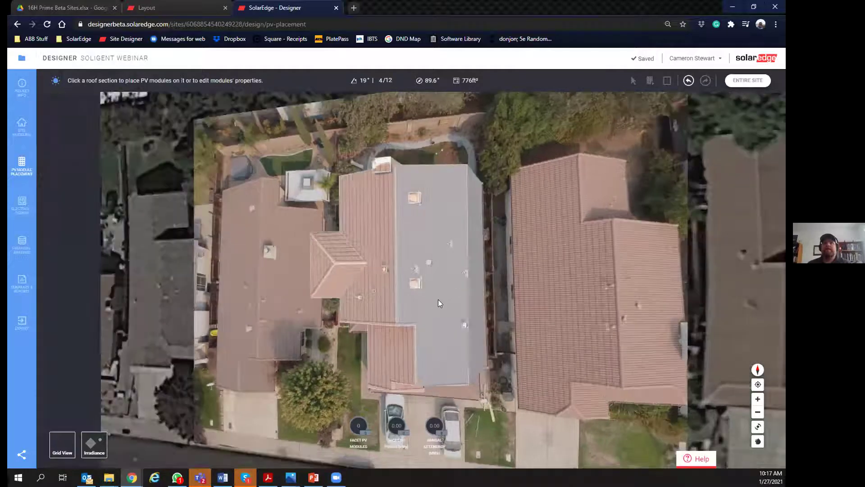
click(438, 299)
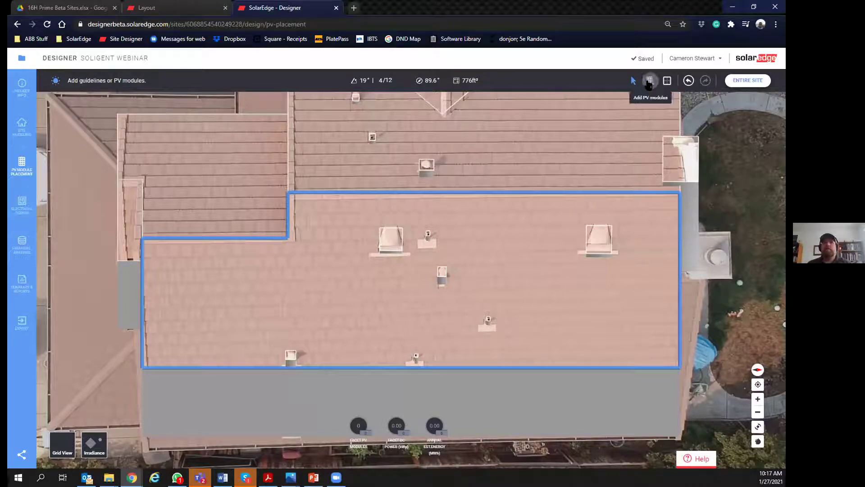
Step: Start adding PV modules to the right main slope and choose LG Electronics Inc. as the module manufacturer
click(648, 82)
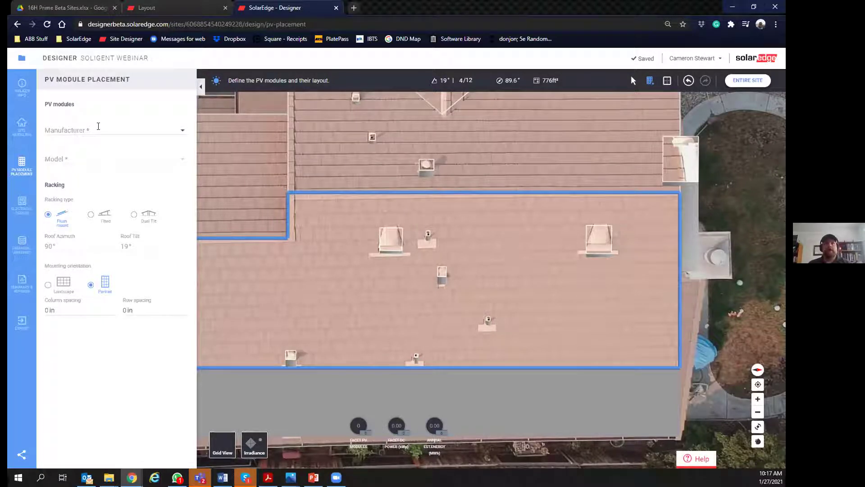
click(99, 128)
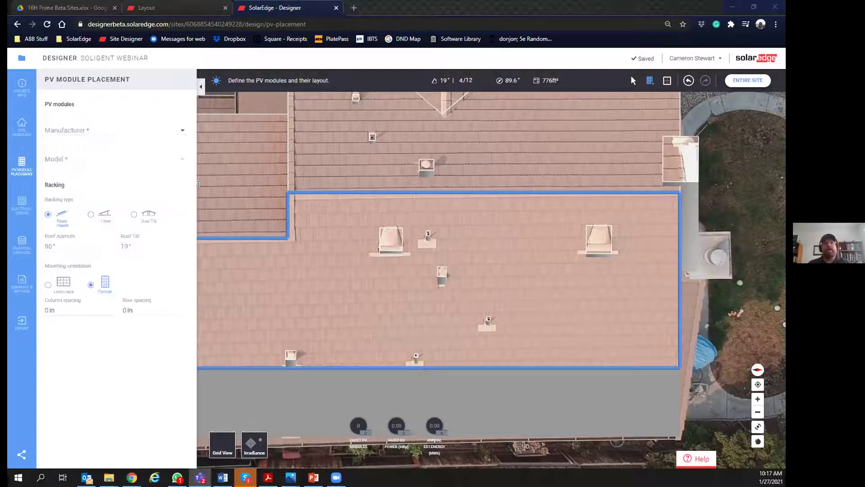
click(87, 130)
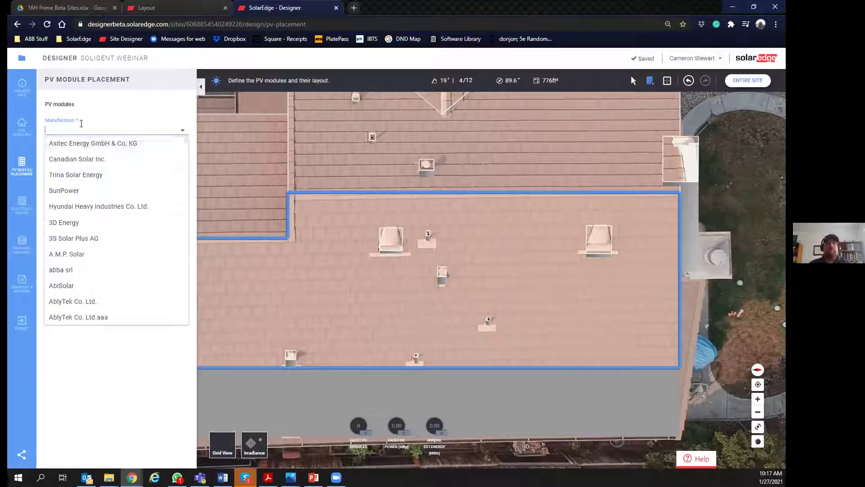
text(lg)
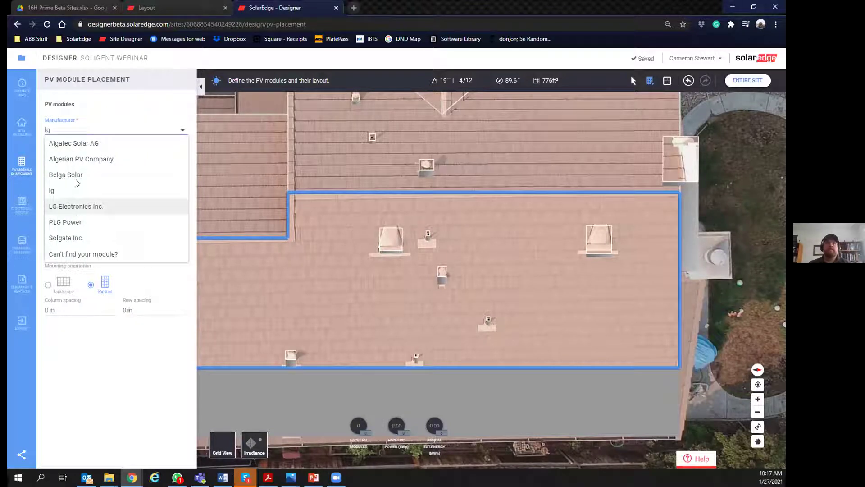
key(Return)
Step: Choose the LG400N2T-A5 (Neon 2 Bifacial) module model, filtering the model list by 400
click(81, 154)
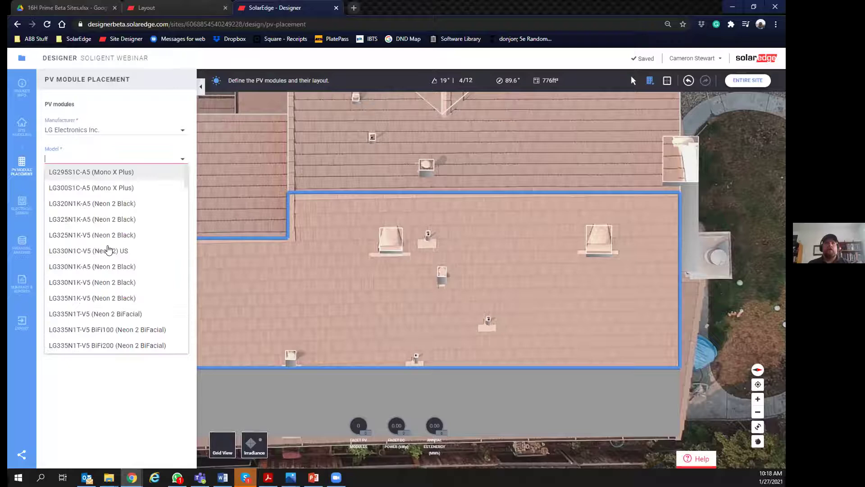
scroll(90, 262, down, 3)
scroll(85, 270, down, 3)
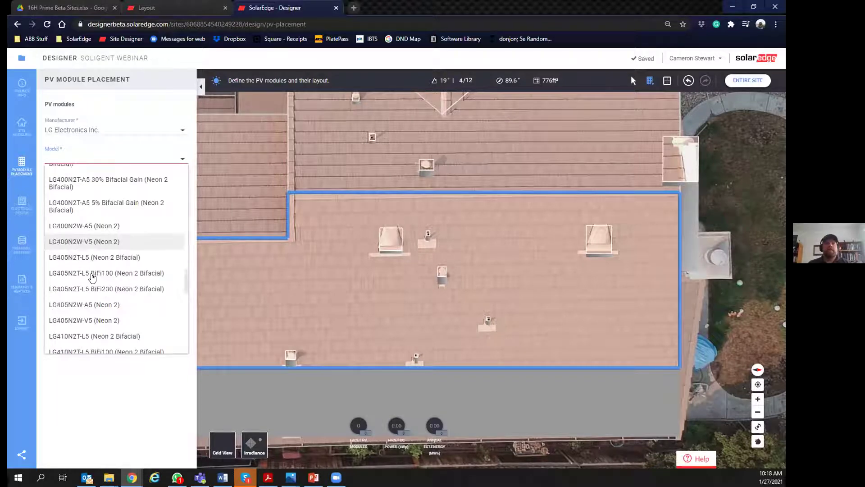
scroll(90, 276, down, 5)
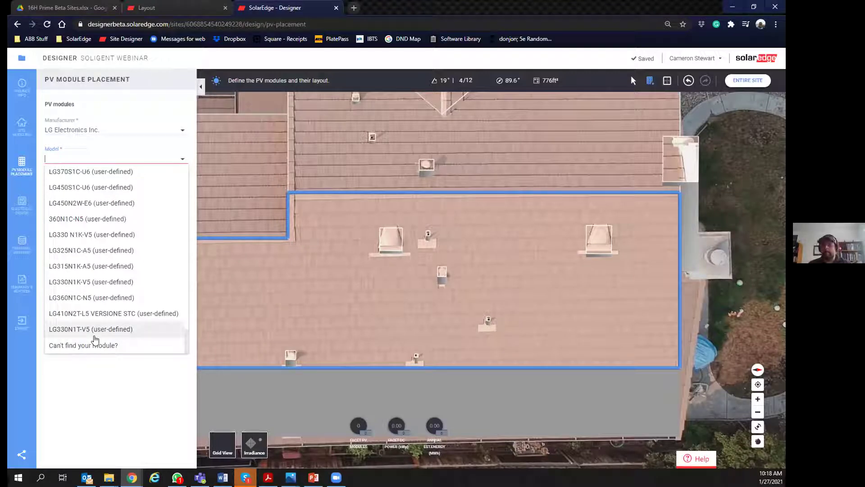
text(4)
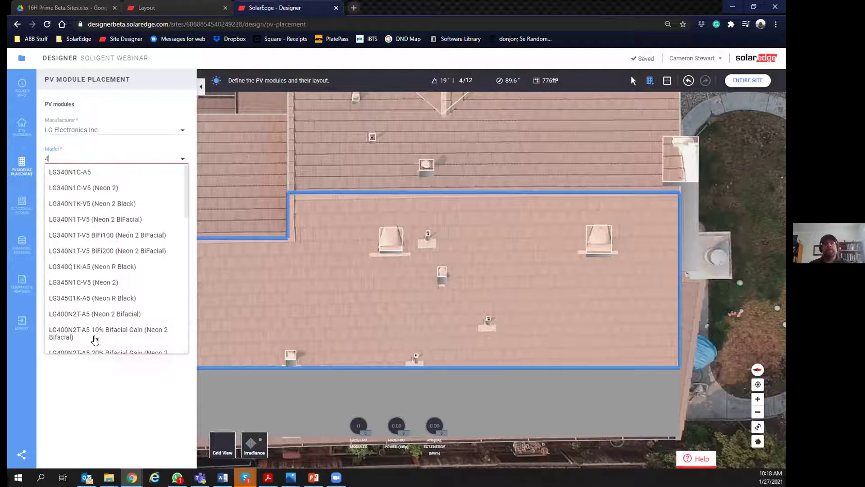
text(00)
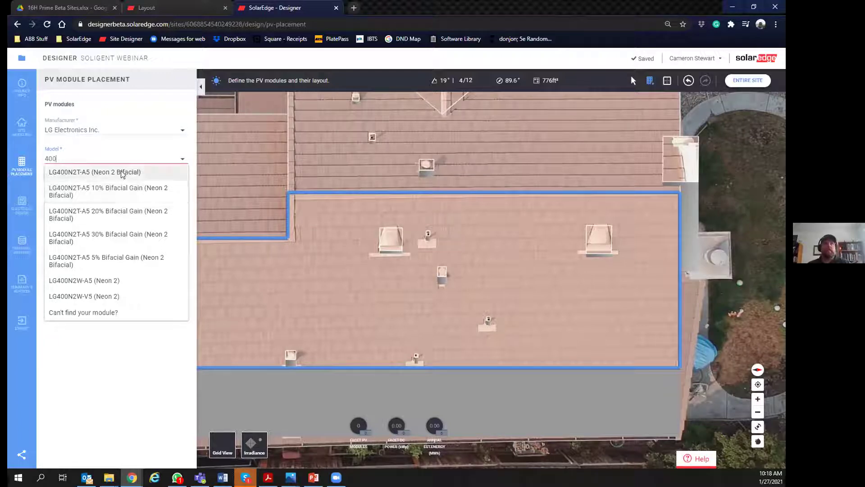
key(Return)
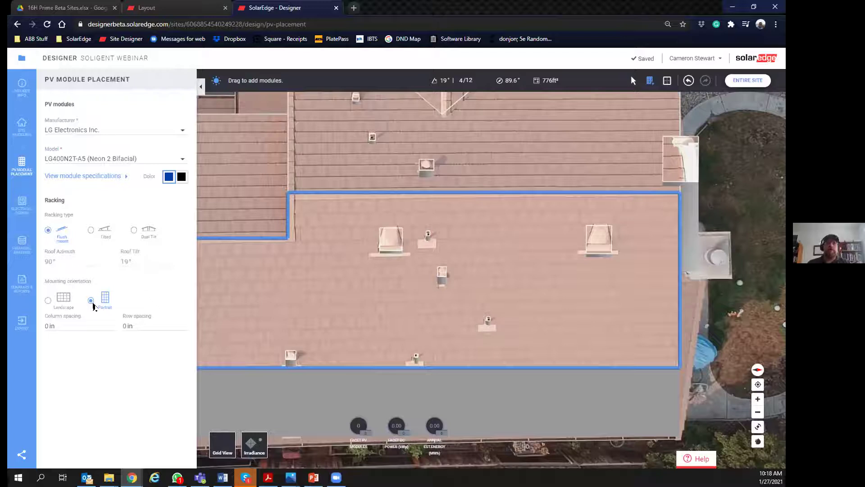
Step: Set the column and row spacing to 1 in and fill the slope with two rows of portrait modules around the obstacles
click(109, 324)
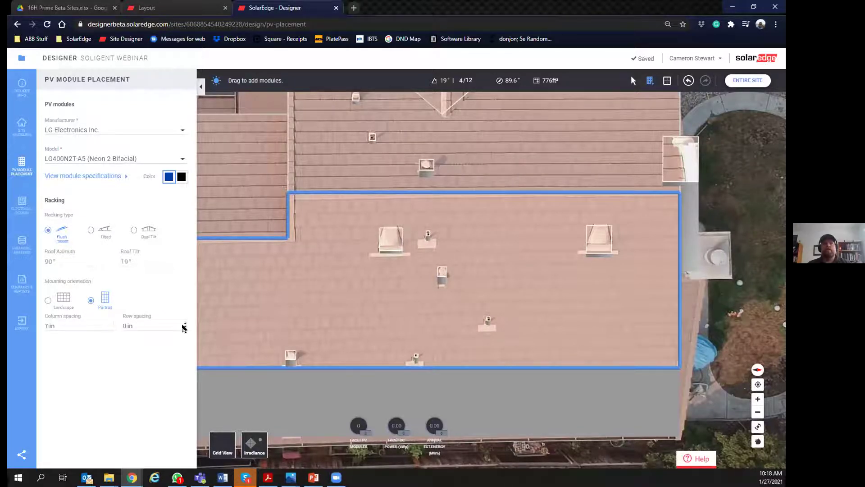
text(1)
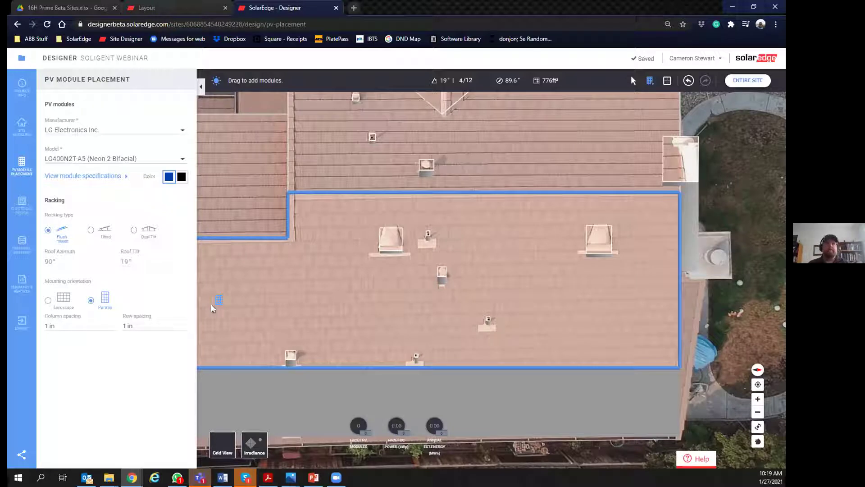
click(200, 87)
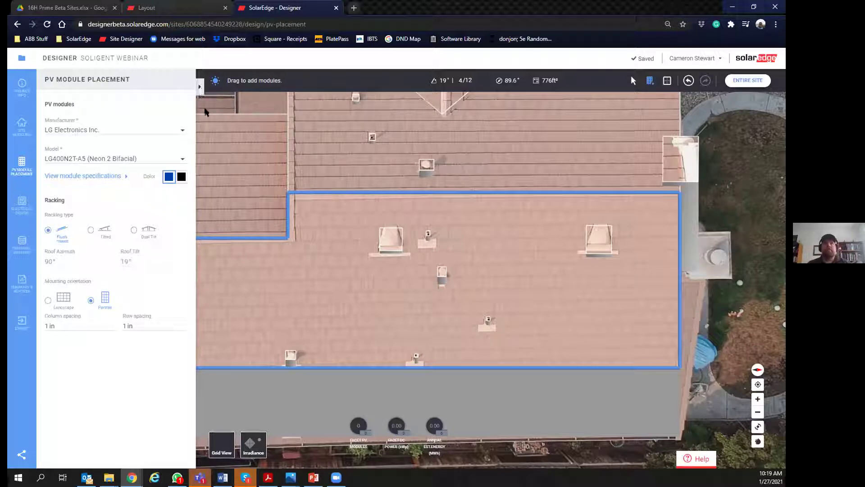
drag(556, 328, 129, 186)
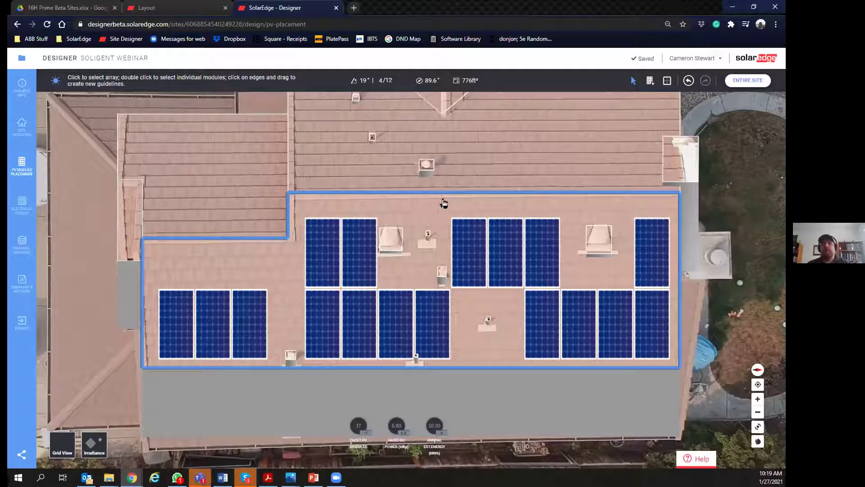
Step: Create setback guidelines 3 ft inside the slope's ridge edge and 3 ft inside its left end
drag(444, 209, 443, 231)
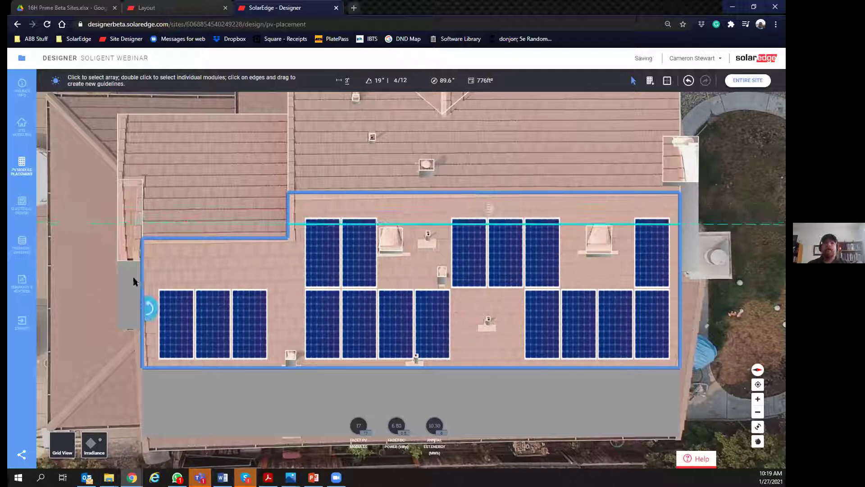
drag(147, 283, 174, 281)
click(326, 243)
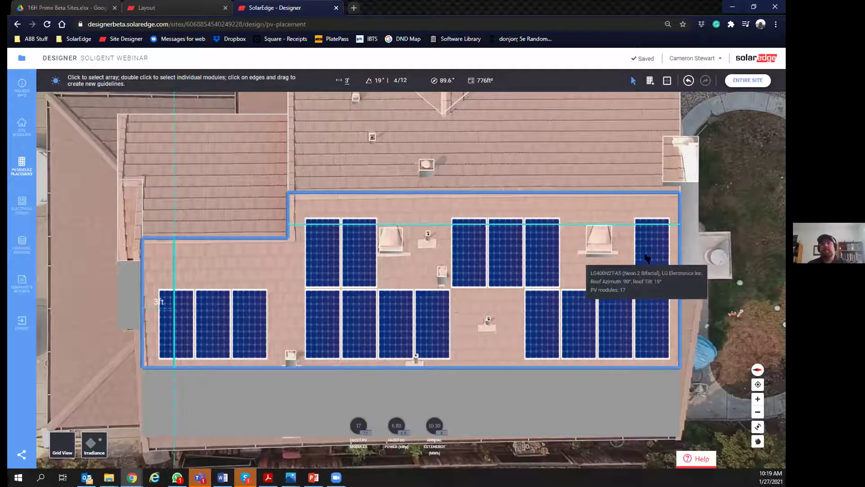
Step: Change the whole array's module model to LG370N1C-N5 (Neon 2)
click(415, 216)
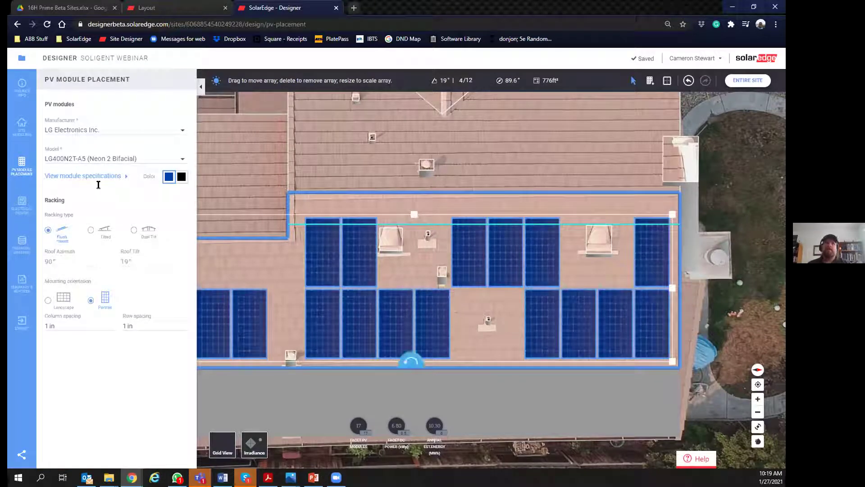
click(134, 158)
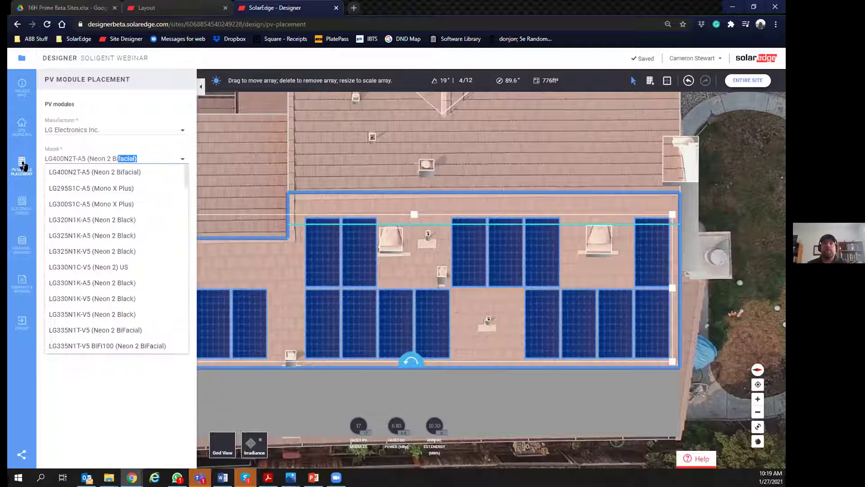
key(ctrl+a)
text(37)
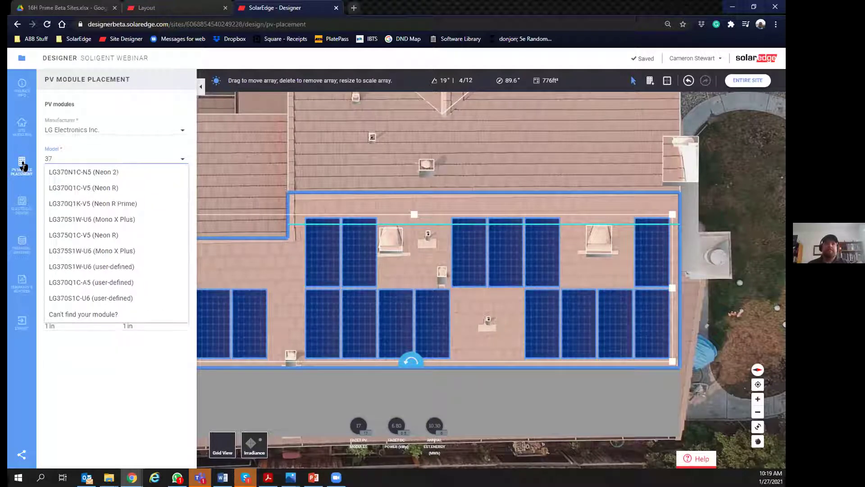
click(83, 173)
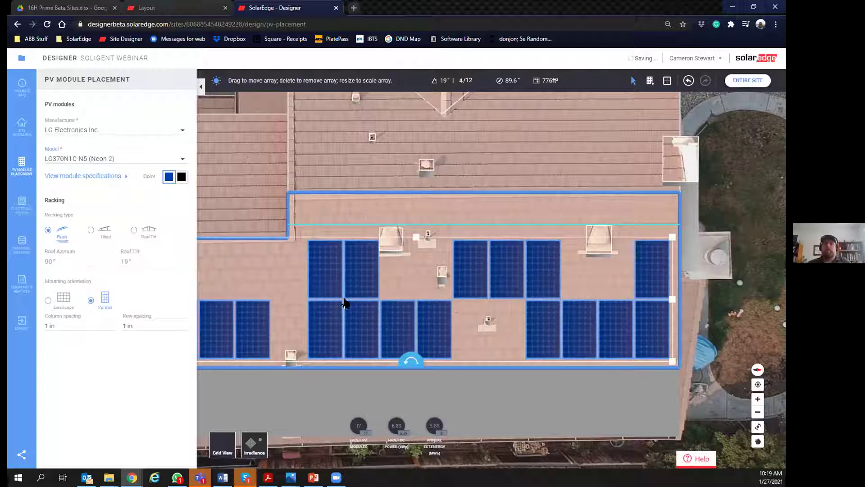
mouse_move(345, 304)
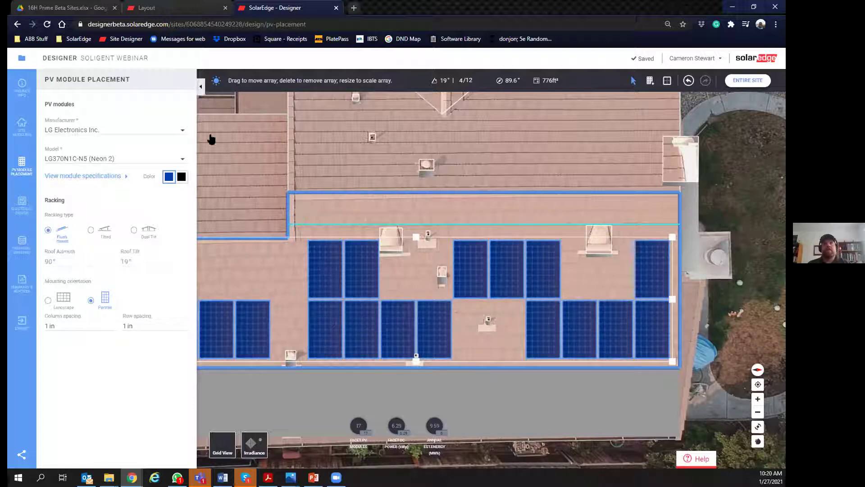
Step: Select the three modules at the left end of the slope and delete them
mouse_move(392, 289)
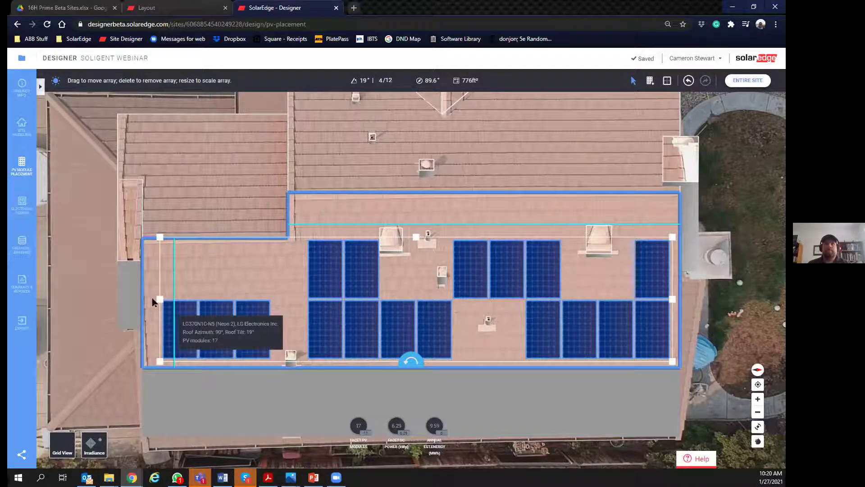
click(205, 353)
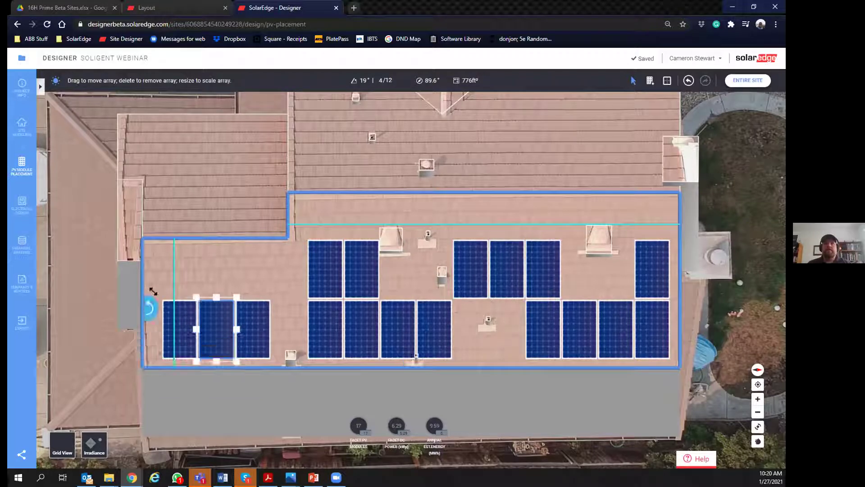
click(238, 295)
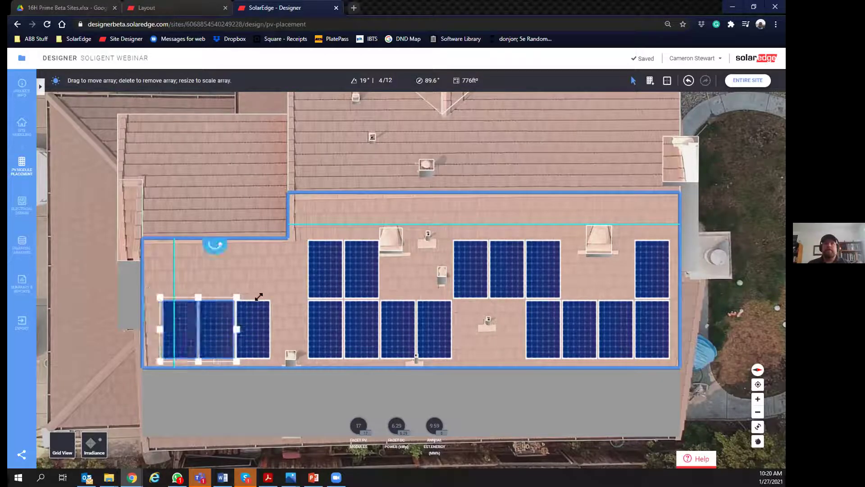
drag(278, 295, 277, 301)
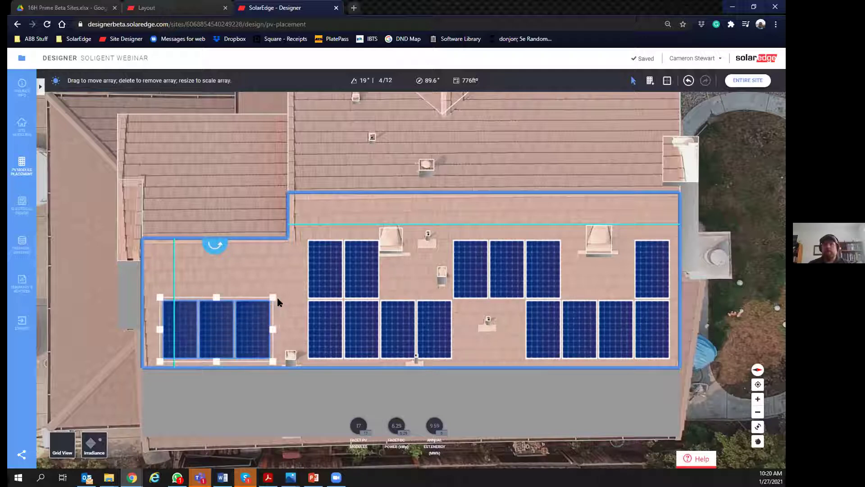
key(Delete)
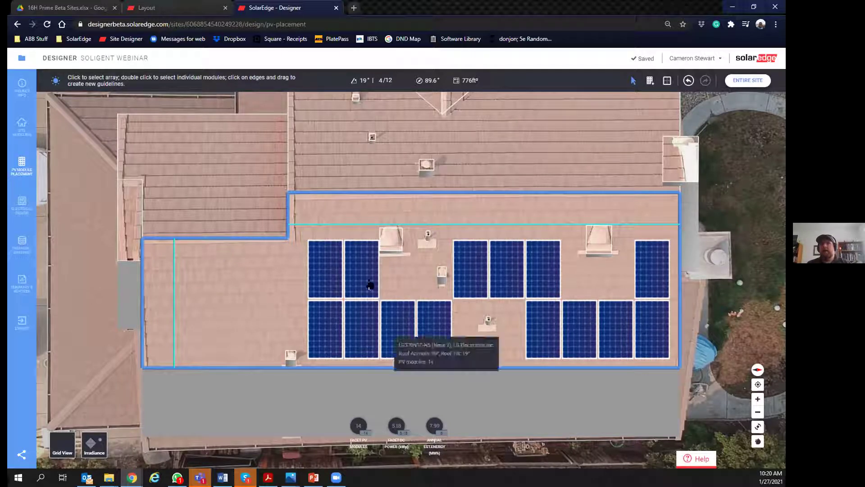
Step: Select the block of six modules in the middle of the slope, including its enlarged area, and delete it
click(426, 323)
drag(321, 237, 297, 232)
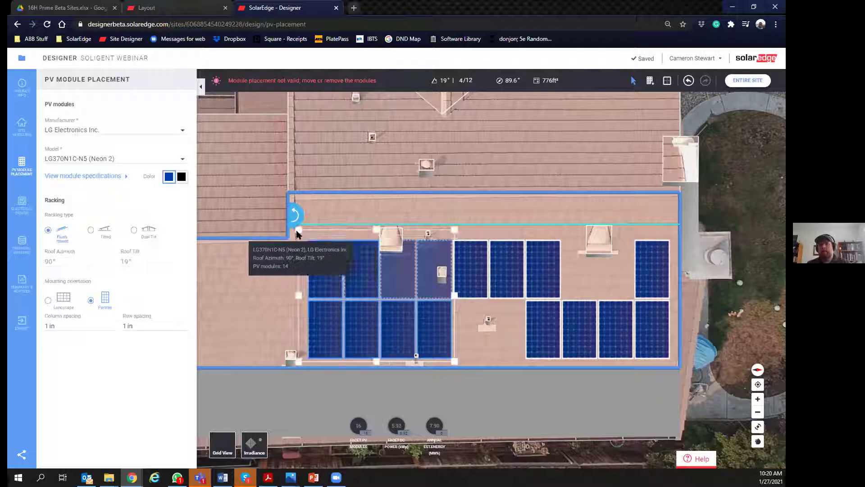
key(Delete)
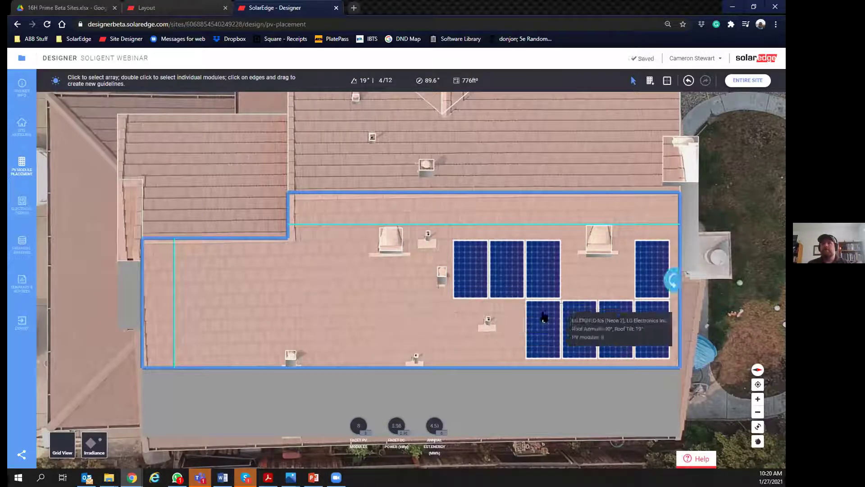
Step: Shift the remaining eight-module array slightly toward the slope's eave and right end
click(543, 310)
click(545, 310)
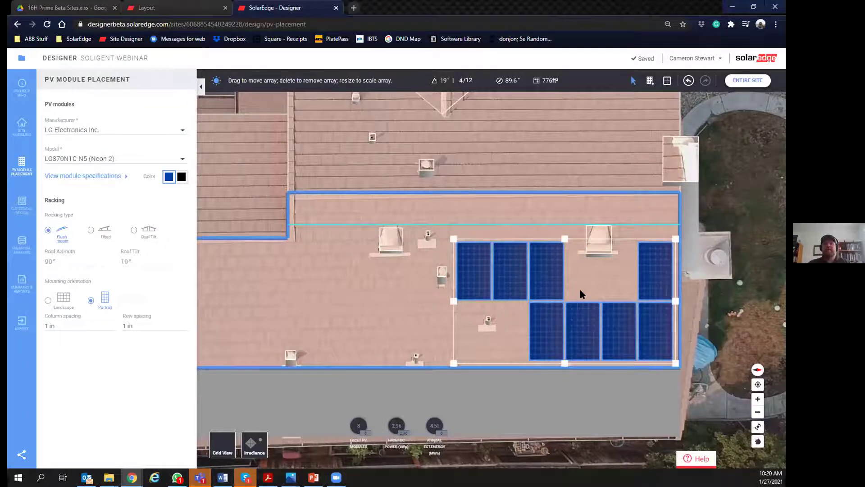
click(527, 367)
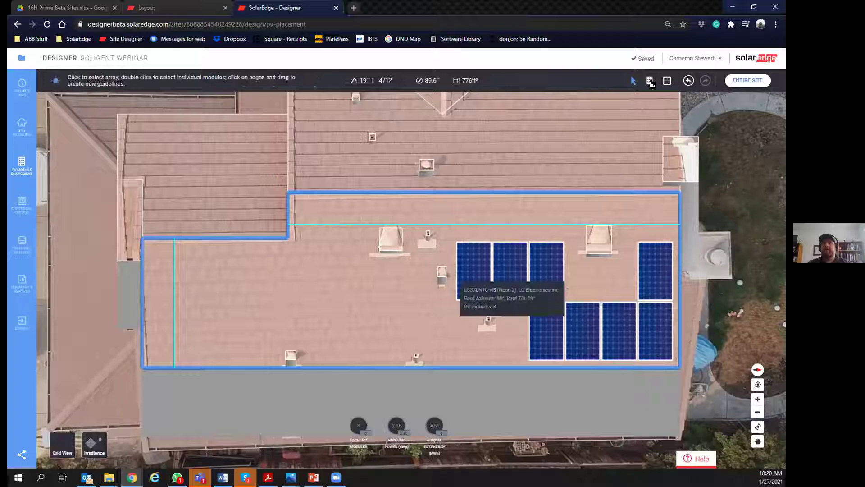
Step: Add a row of four modules above the two lower vents and create a guideline about 2 ft 11 in inside the left section's upper edge
click(650, 80)
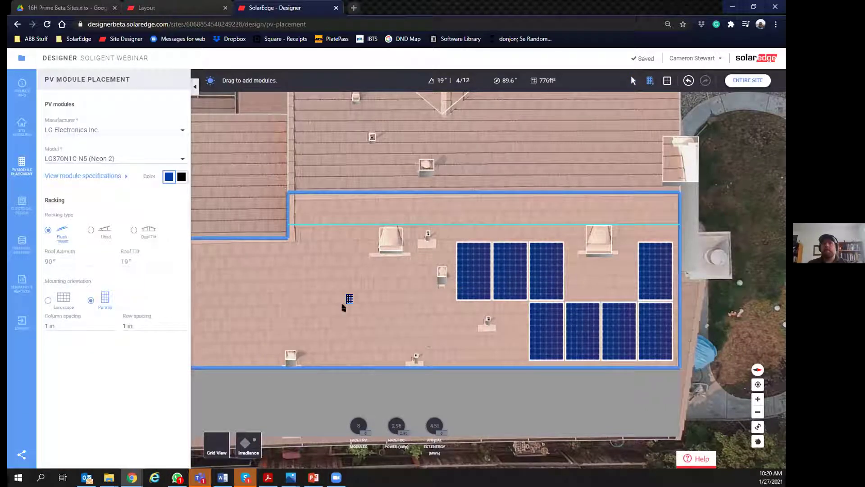
drag(257, 266, 281, 273)
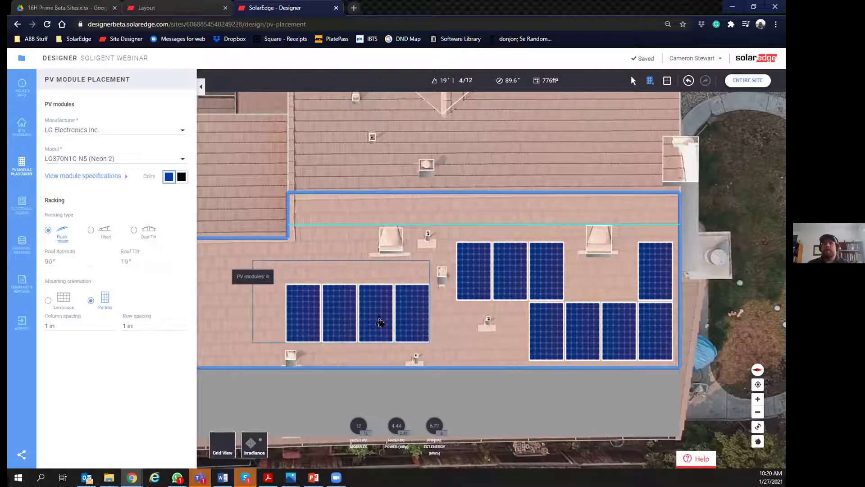
click(381, 322)
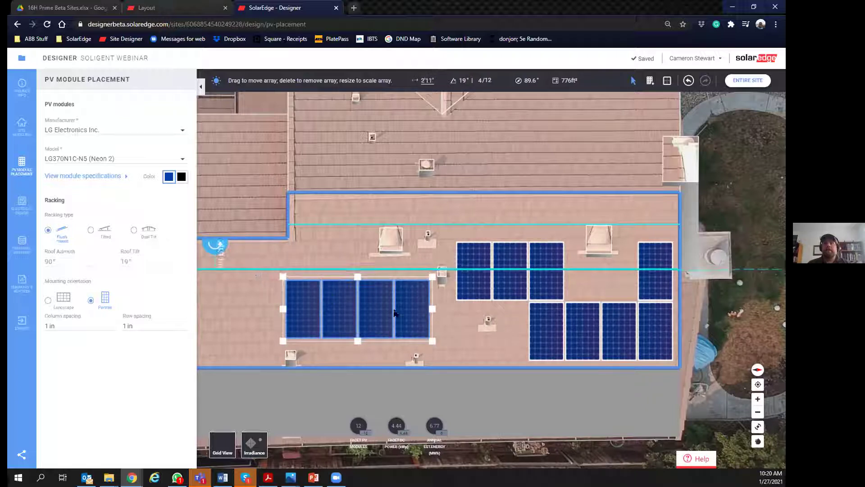
key(Escape)
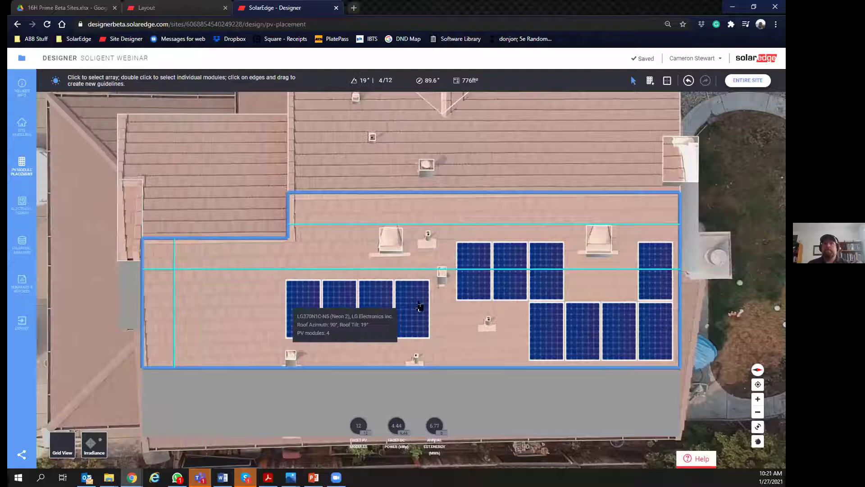
Step: Extend the four-module row toward the left setback guideline to a total of seven modules
click(409, 292)
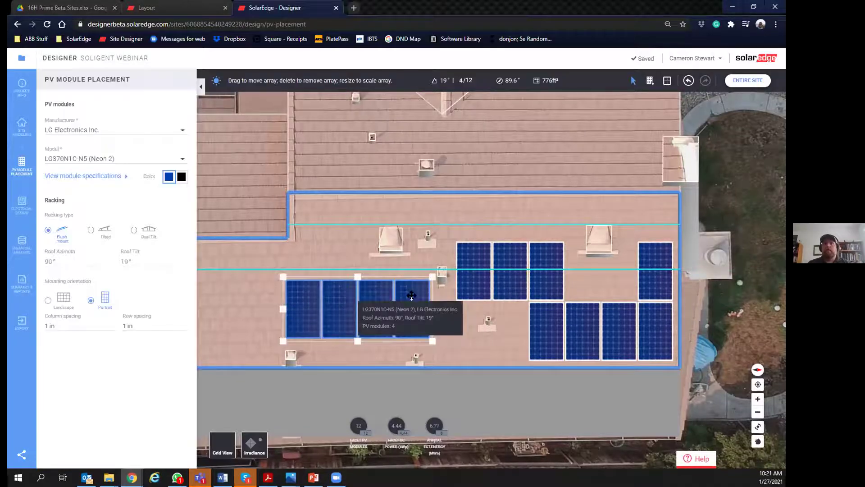
drag(409, 293, 411, 297)
drag(279, 309, 191, 307)
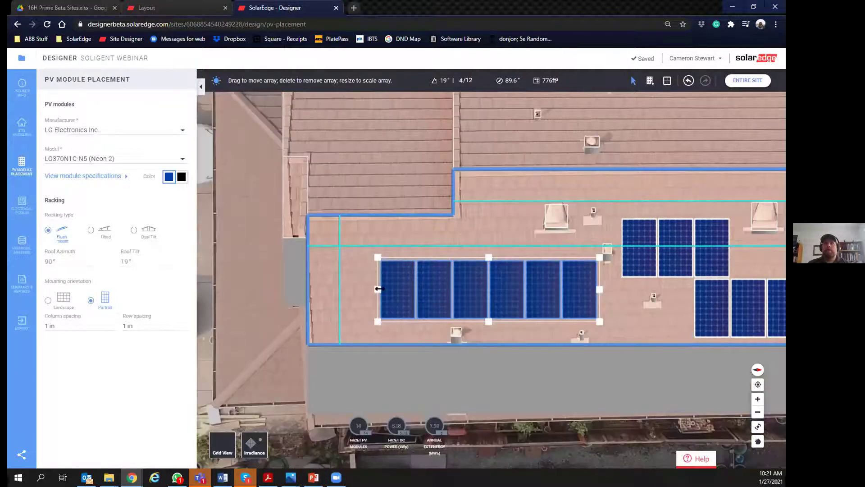
drag(334, 291, 337, 289)
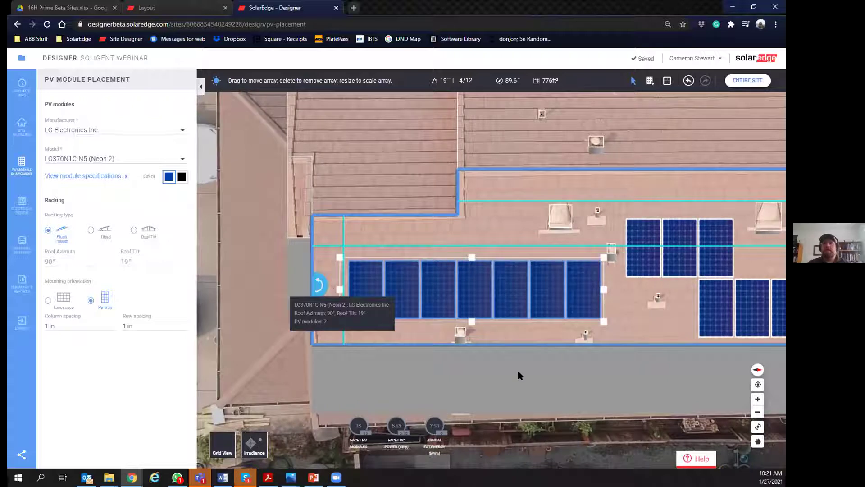
click(561, 372)
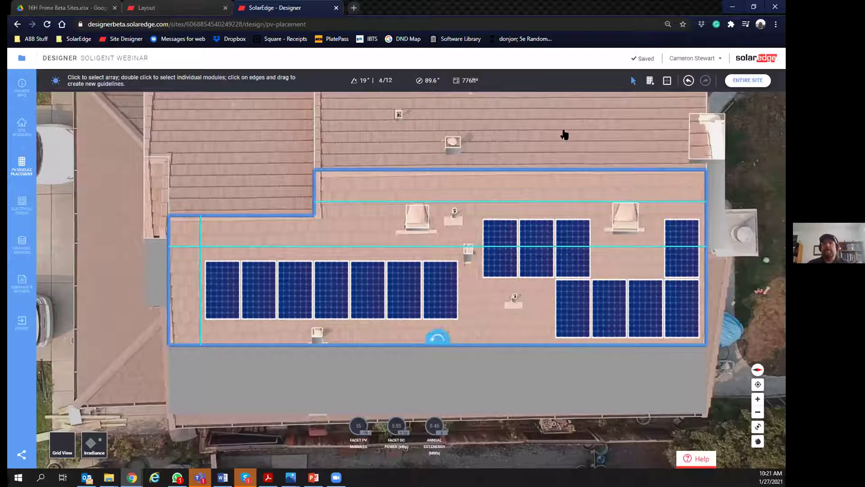
right_drag(570, 164, 522, 256)
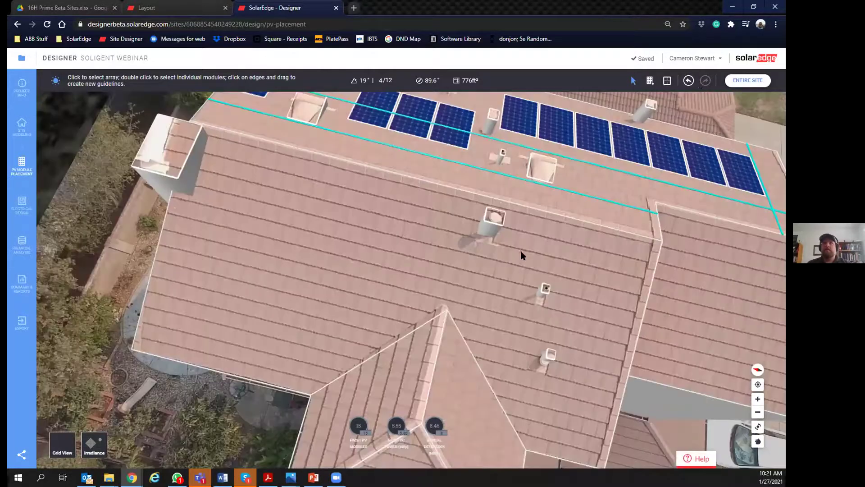
Step: Place two portrait modules on the west-facing slope and create a guideline 3 ft inside its ridge edge
click(344, 236)
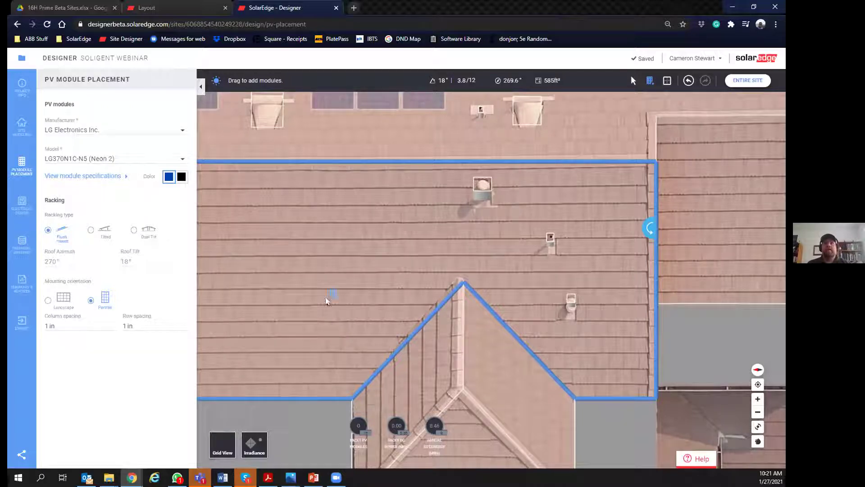
drag(273, 235, 325, 304)
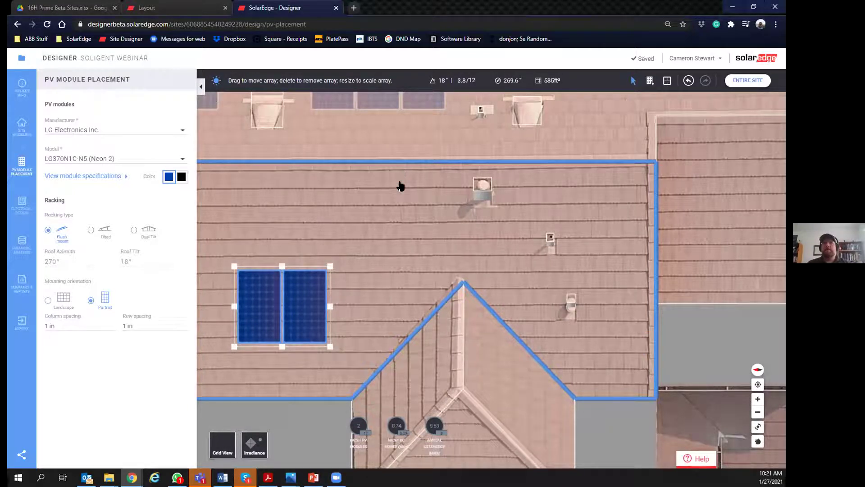
click(401, 221)
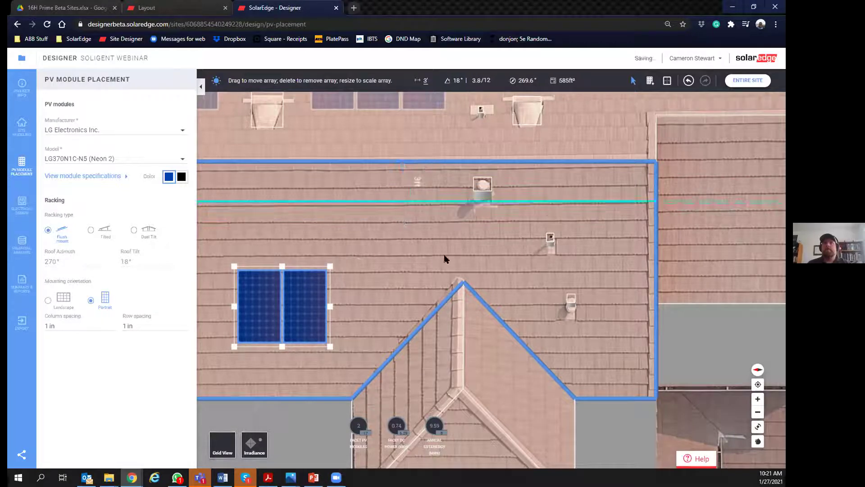
drag(444, 253, 590, 228)
click(415, 227)
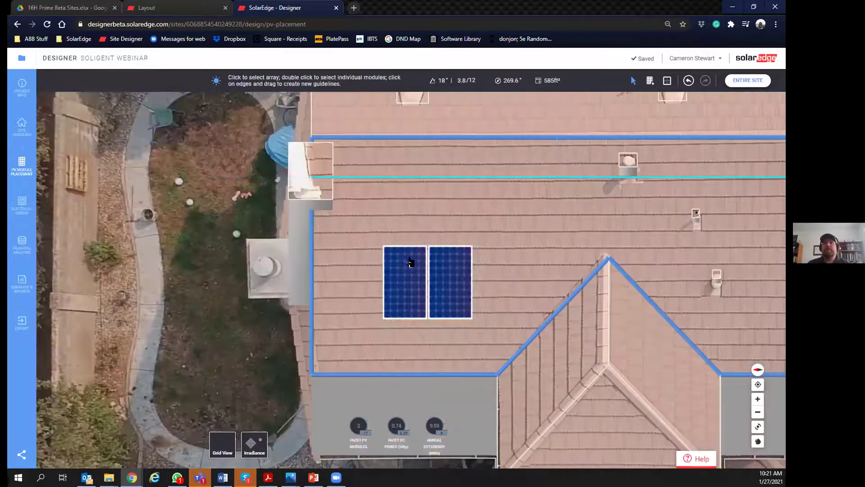
Step: Move the two-module array to the slope's eave corner at the chimney end and extend it into rows of five and four modules
drag(384, 288, 315, 315)
drag(456, 236, 606, 154)
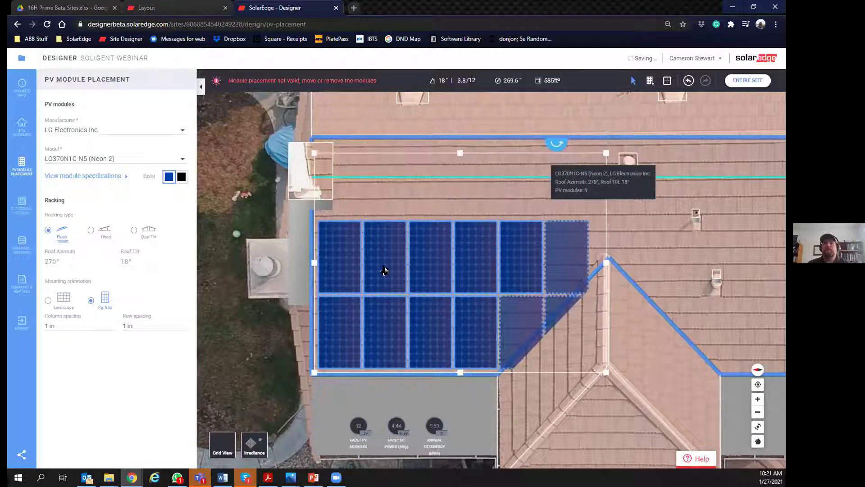
click(386, 270)
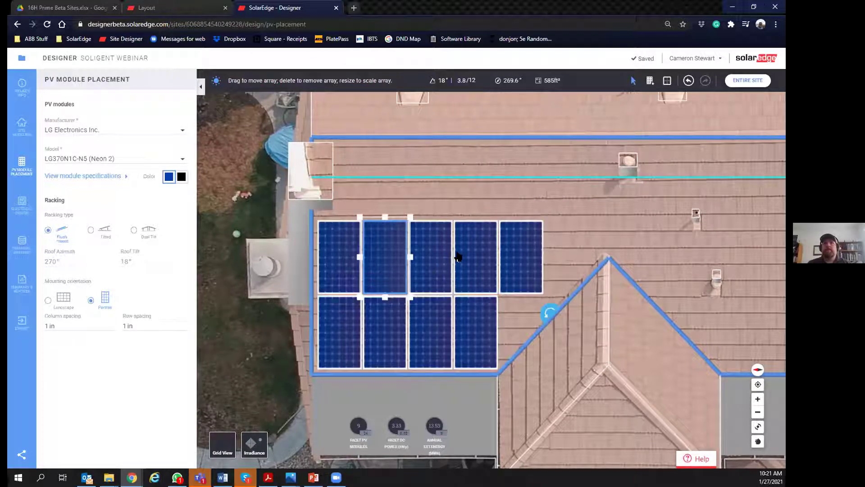
Step: Shift the whole nine-module array slightly away from the eave and the chimney-side edge
click(435, 257)
click(438, 247)
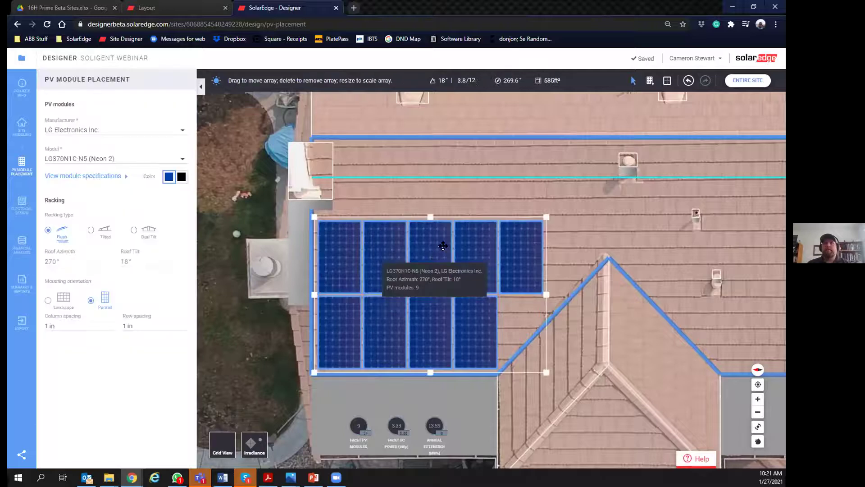
drag(436, 247, 447, 239)
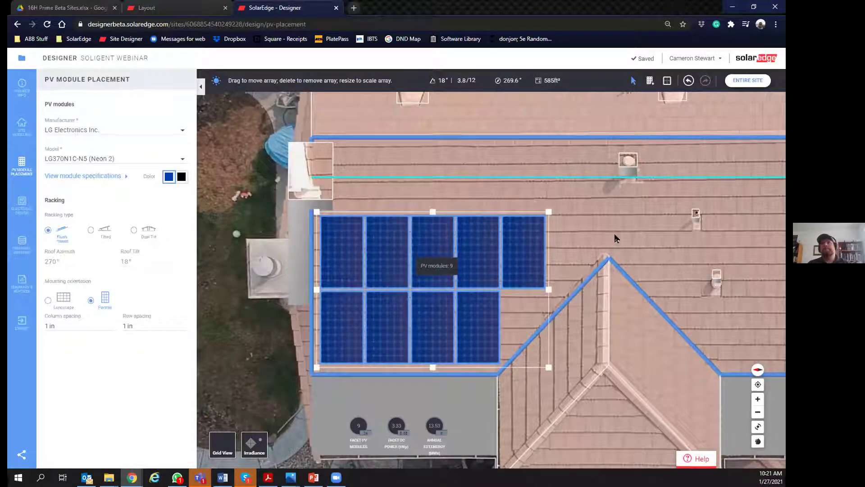
click(498, 274)
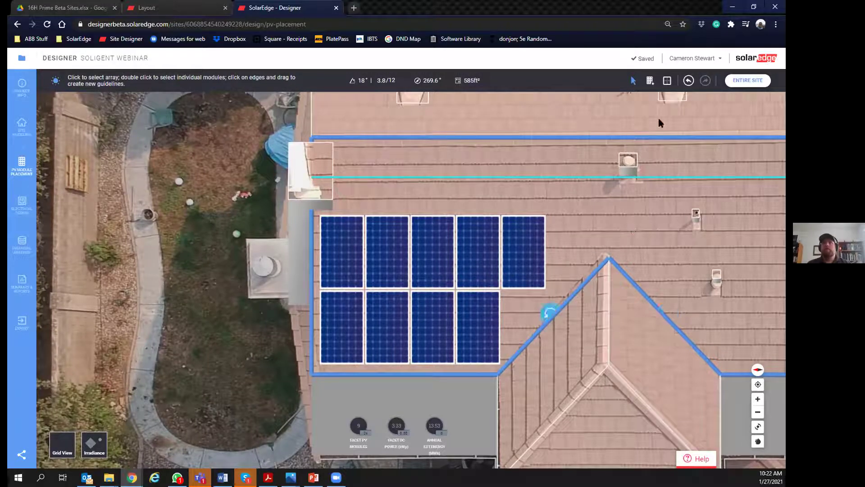
Step: Show the entire site and examine the module layout around the roof vents on both slopes
click(756, 83)
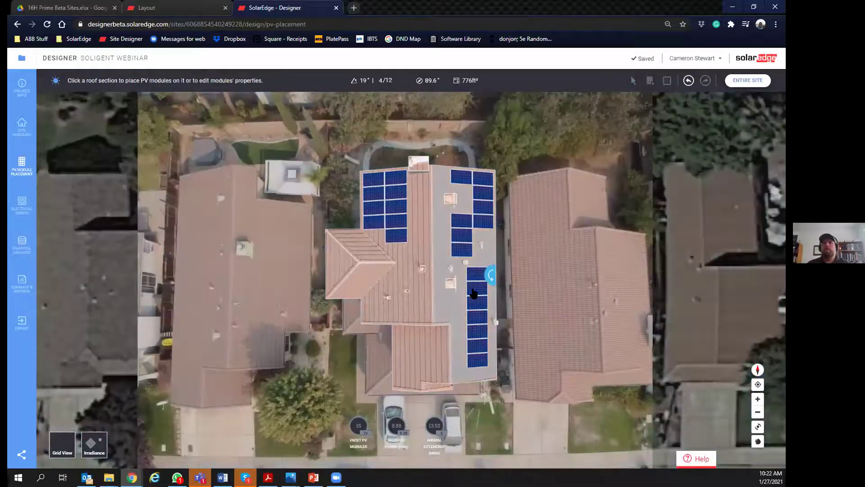
scroll(473, 294, up, 3)
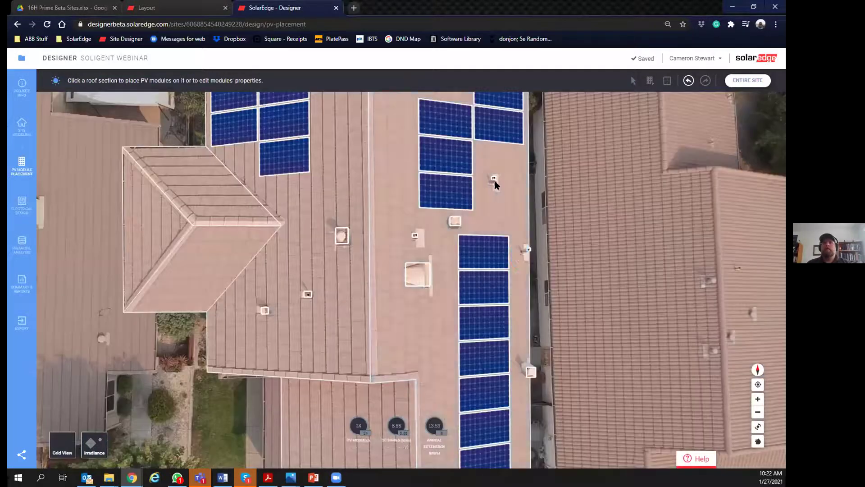
click(495, 181)
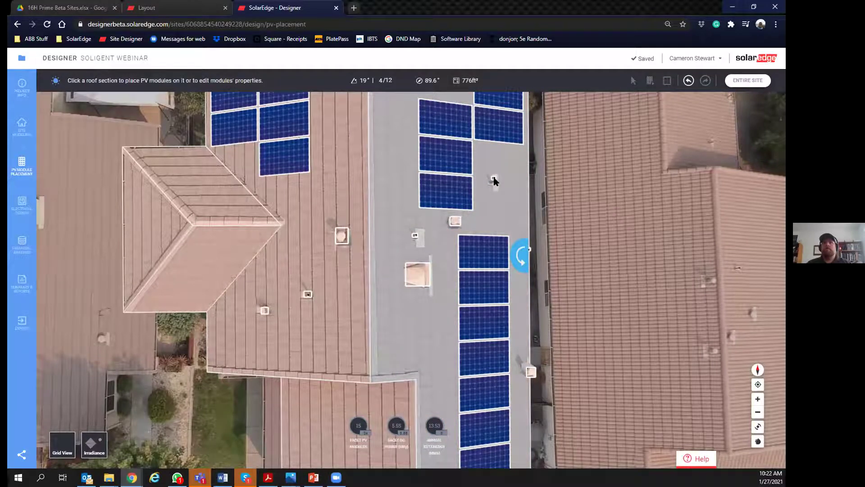
key(Escape)
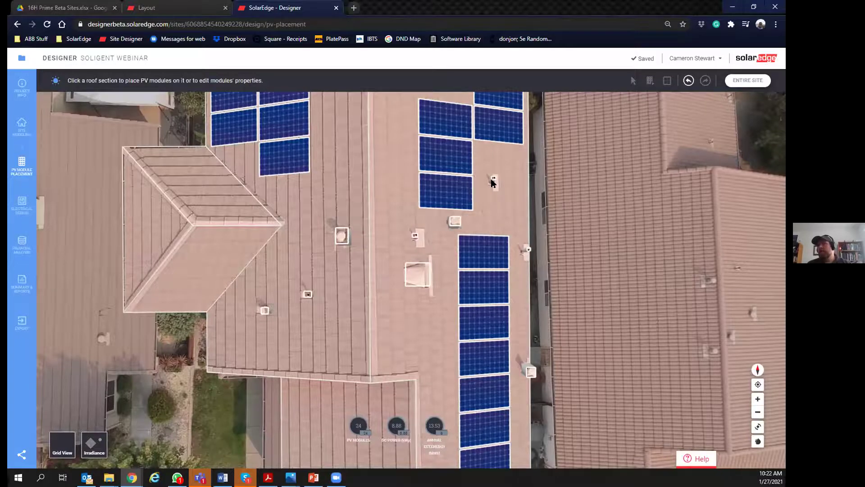
scroll(492, 183, down, 2)
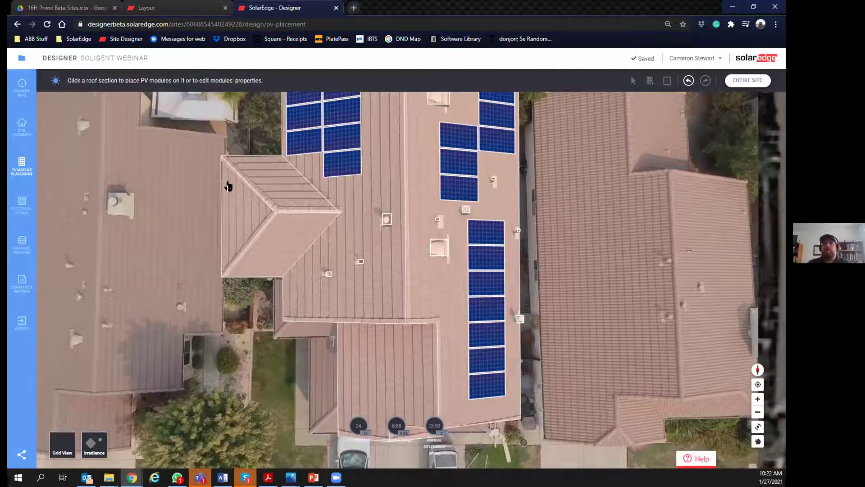
click(352, 211)
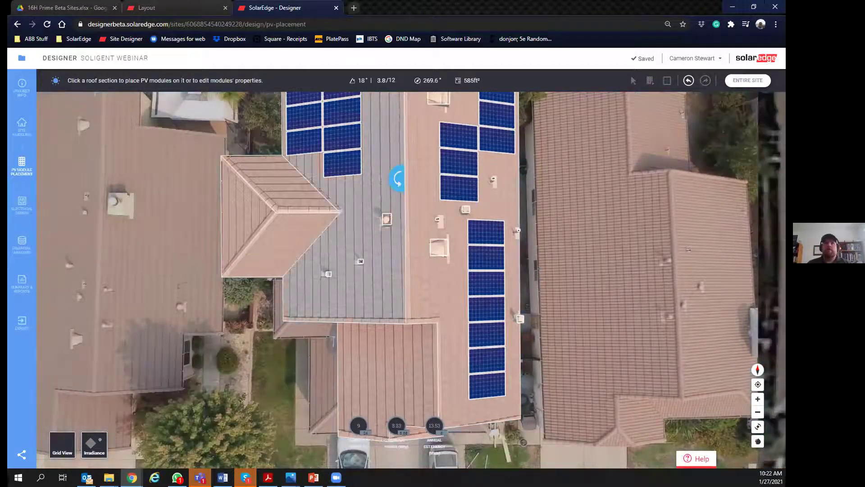
Step: Move the vent between the east slope's arrays to the eave edge in the 2D site model and check it against the modules
click(21, 131)
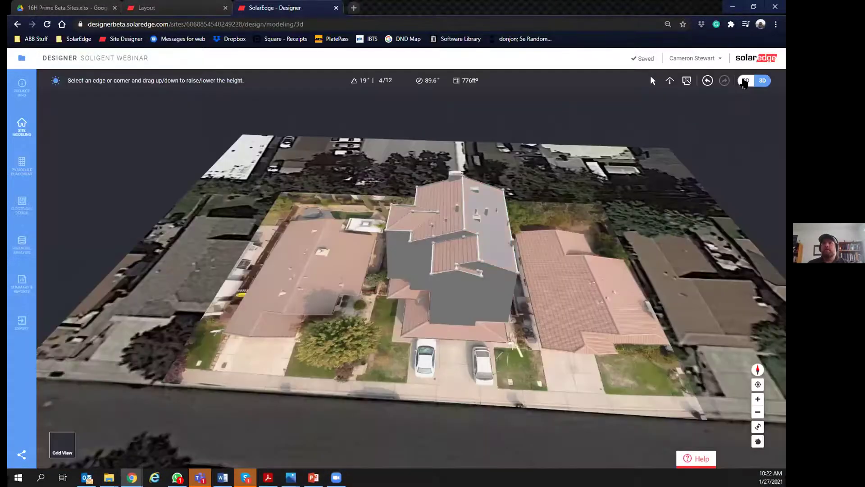
click(744, 81)
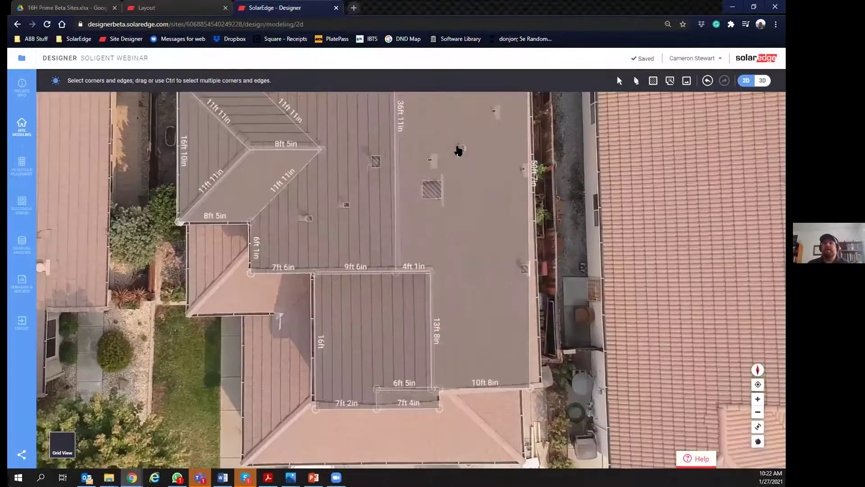
click(460, 149)
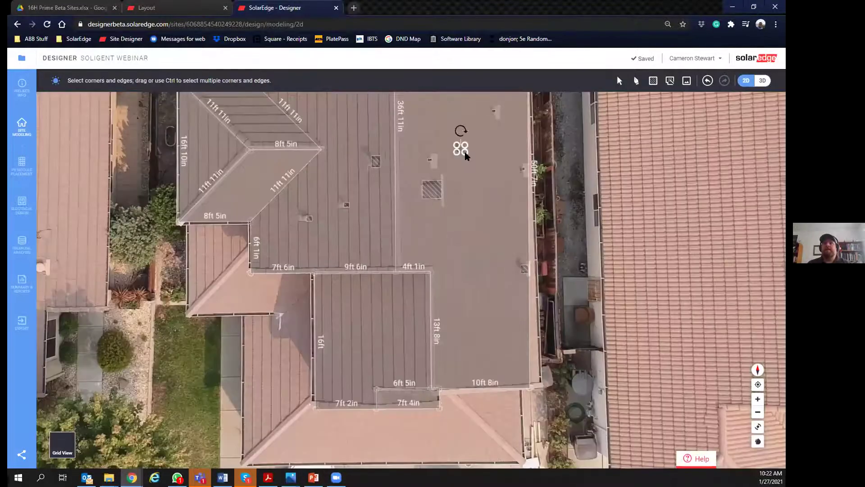
drag(460, 148, 523, 147)
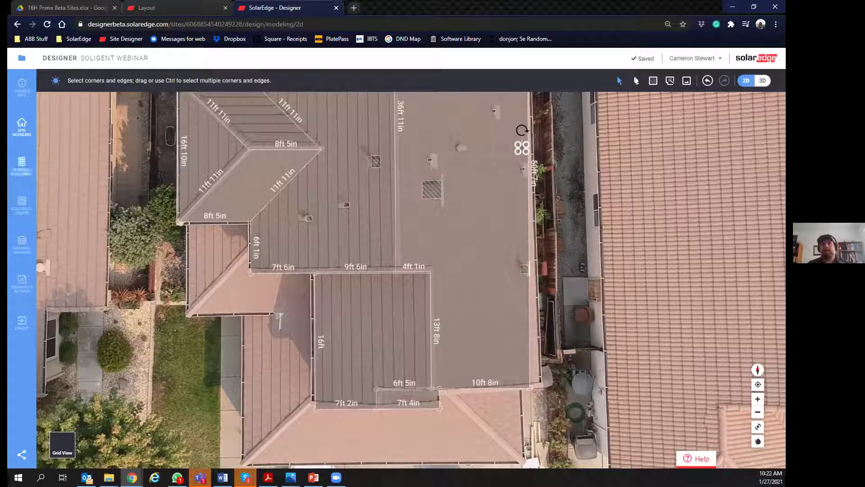
click(23, 163)
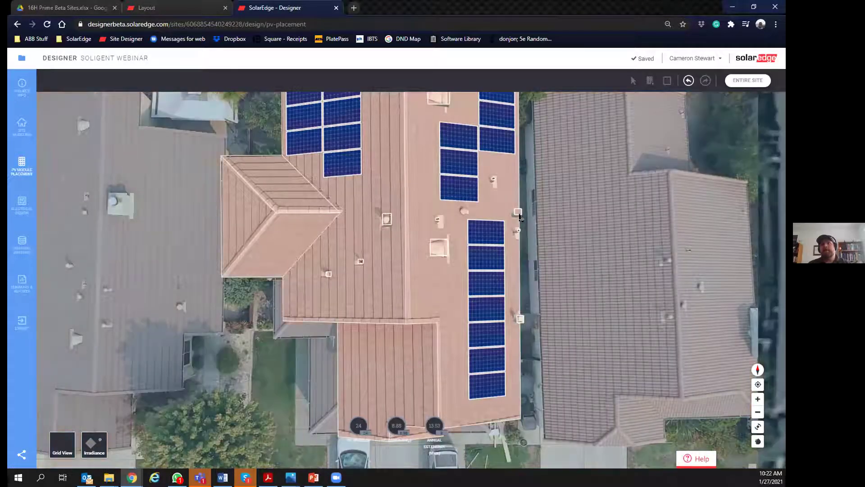
click(519, 215)
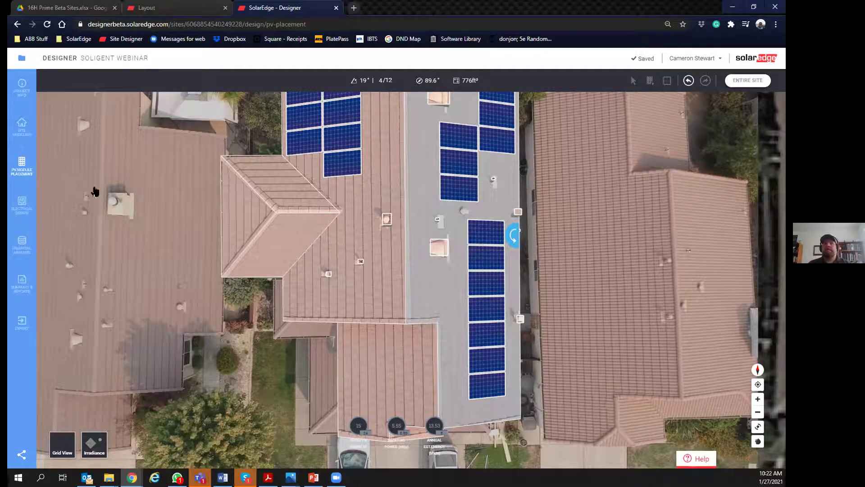
Step: Move the same vent into the area of the seven-module row and inspect the affected module in the placement view
click(18, 128)
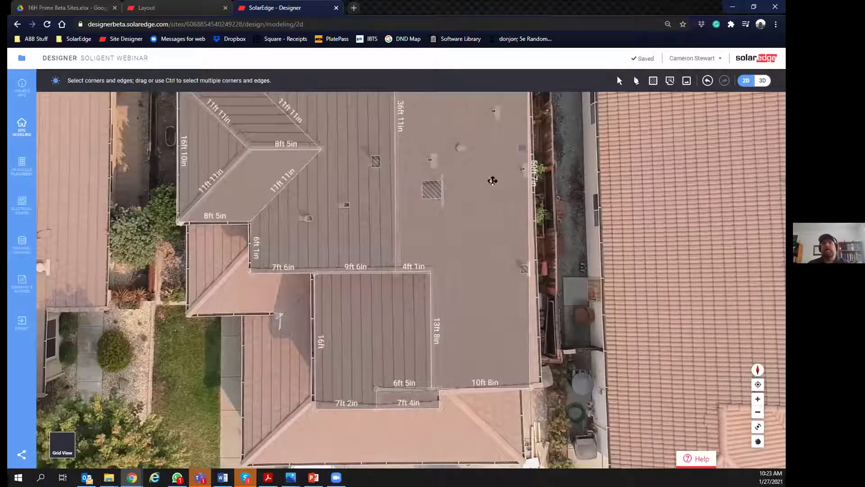
click(494, 198)
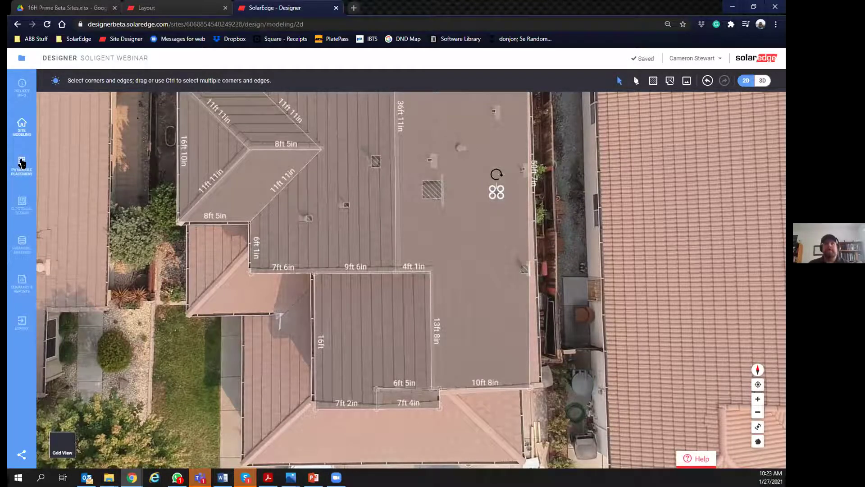
click(21, 163)
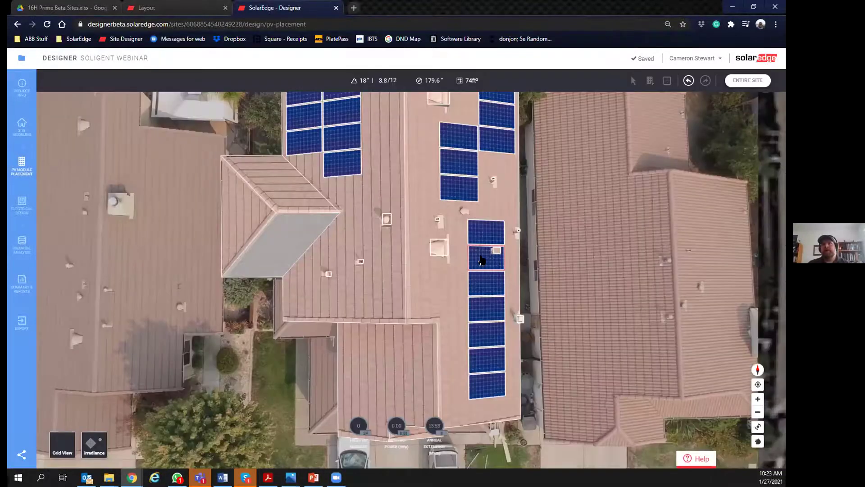
click(482, 258)
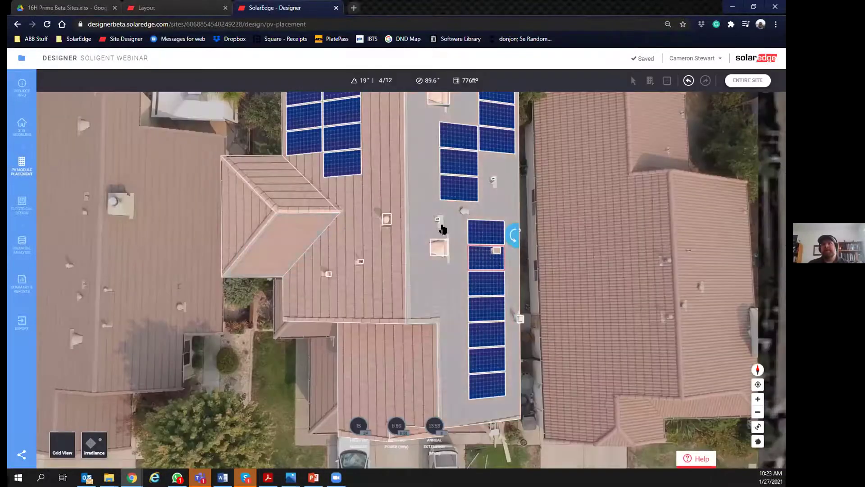
scroll(440, 279, up, 5)
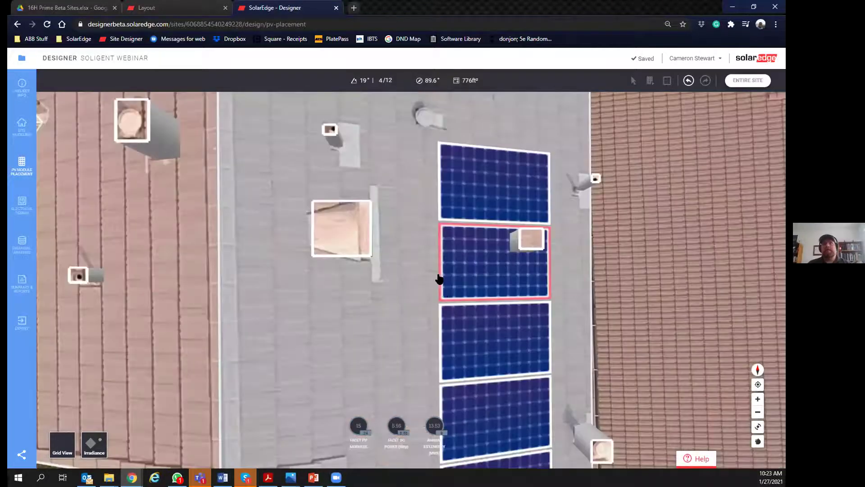
scroll(475, 278, down, 5)
double_click(473, 266)
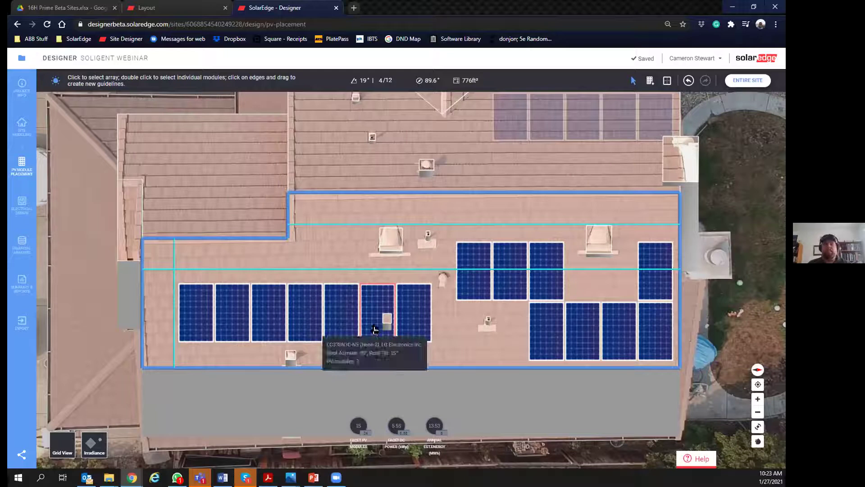
Step: Move the vent back to its original position between the two east-slope arrays in the 2D site model
click(24, 127)
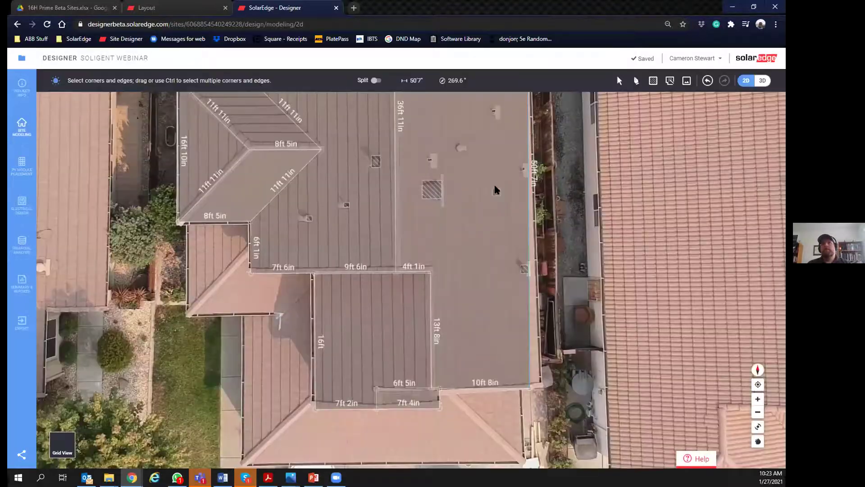
click(458, 148)
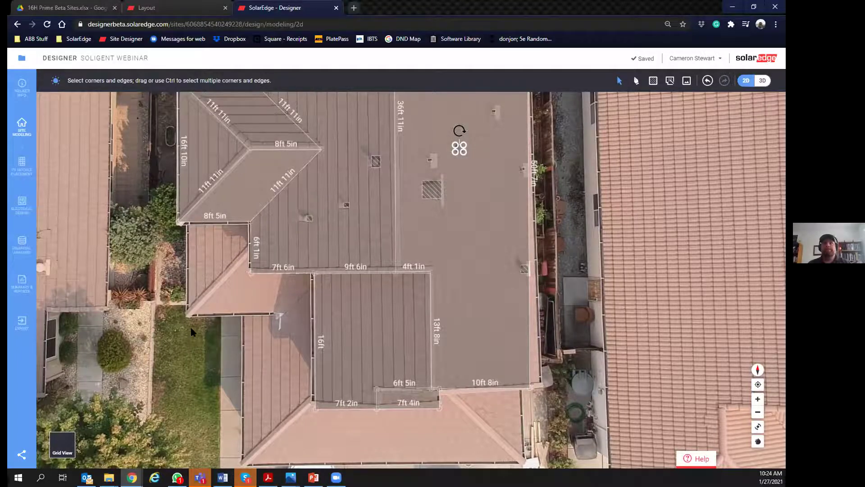
scroll(212, 328, down, 2)
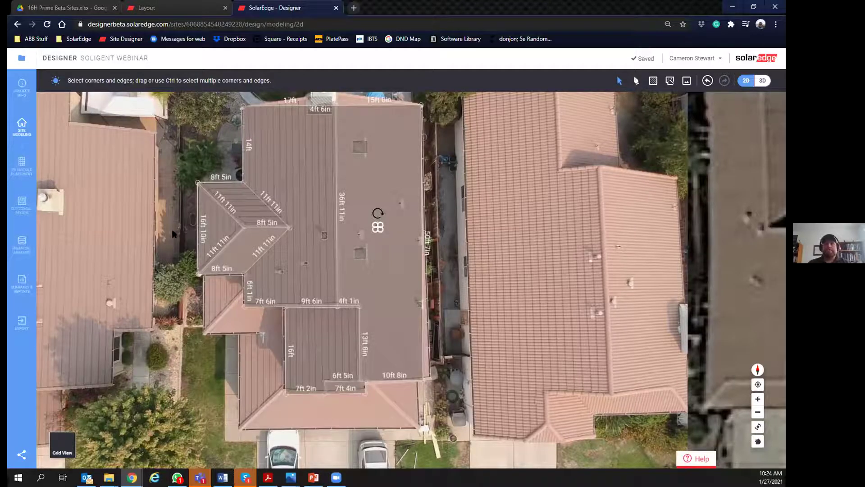
Step: Return to module placement, show the entire site and examine the modules and vents across the roof
click(22, 174)
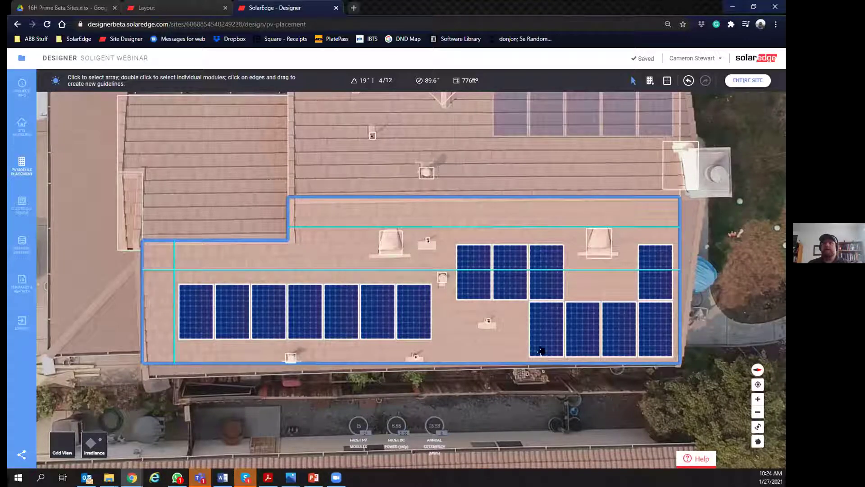
click(744, 81)
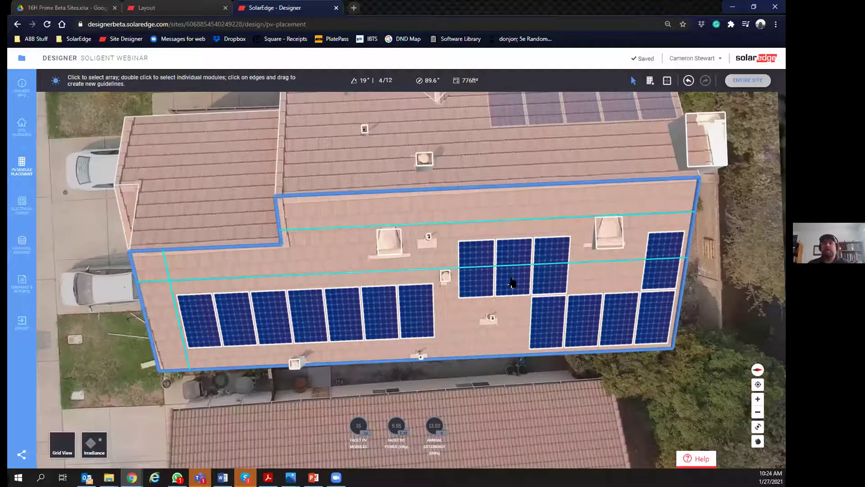
click(179, 295)
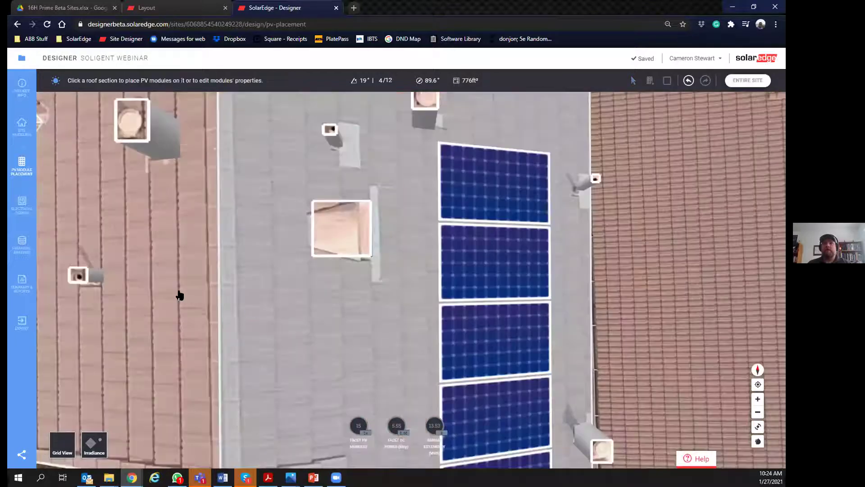
scroll(179, 295, down, 2)
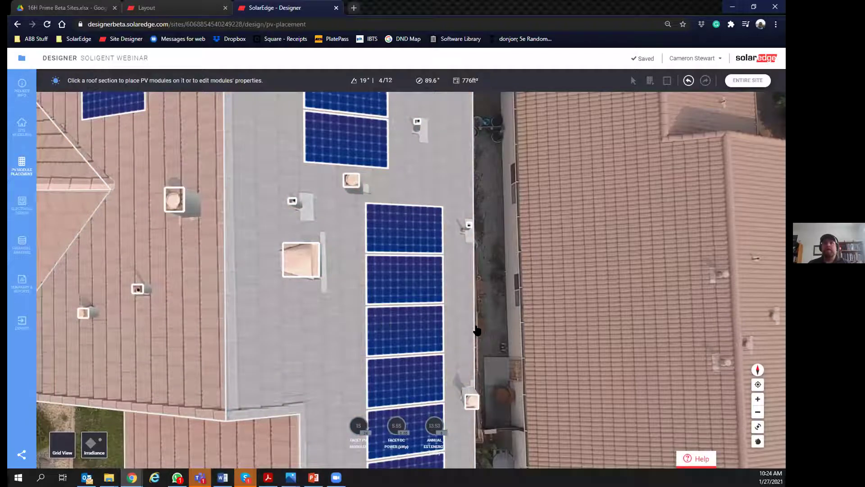
scroll(516, 234, down, 2)
drag(506, 292, 552, 174)
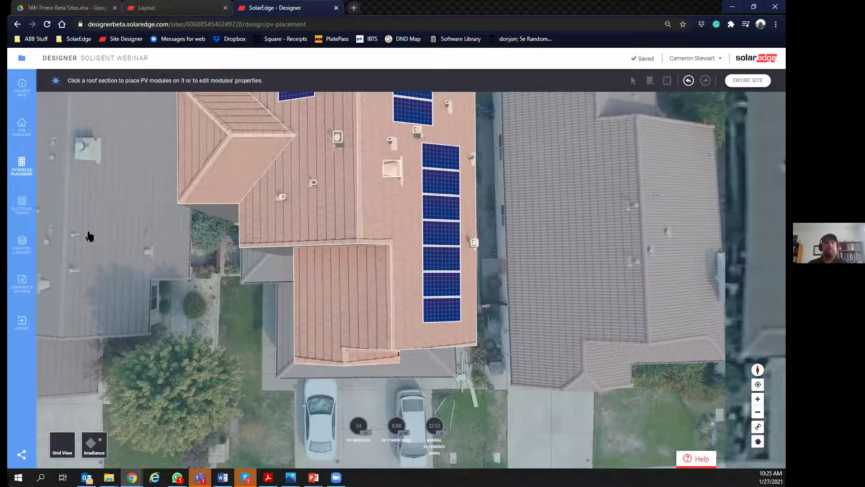
Step: Go to the electrical design, choose the SE7600H-US Energy Hub for inverter 1 and review the available power optimizers
click(18, 219)
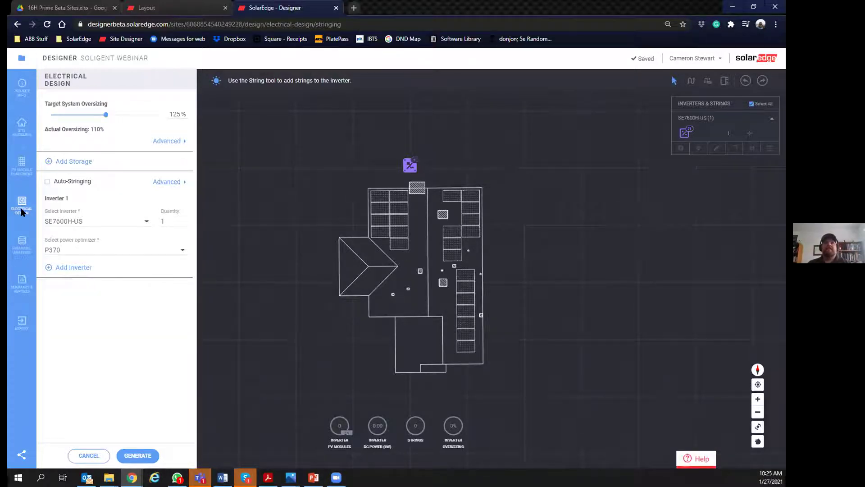
click(146, 221)
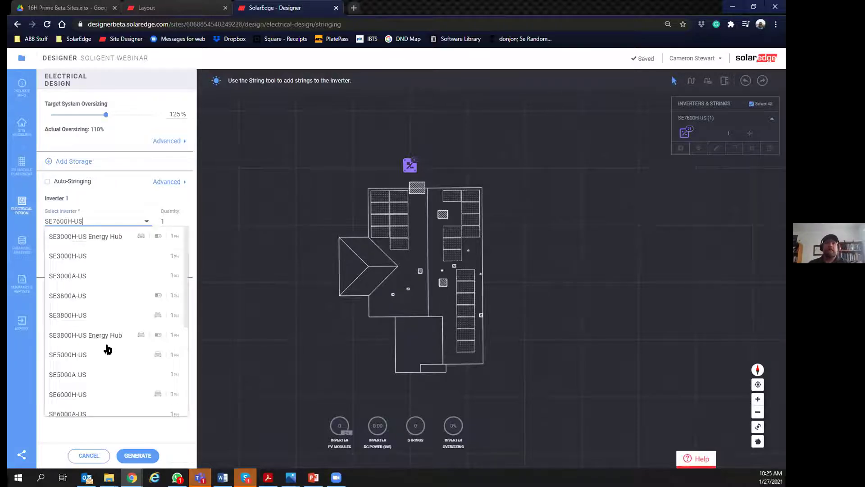
scroll(107, 354, down, 1)
scroll(96, 318, down, 2)
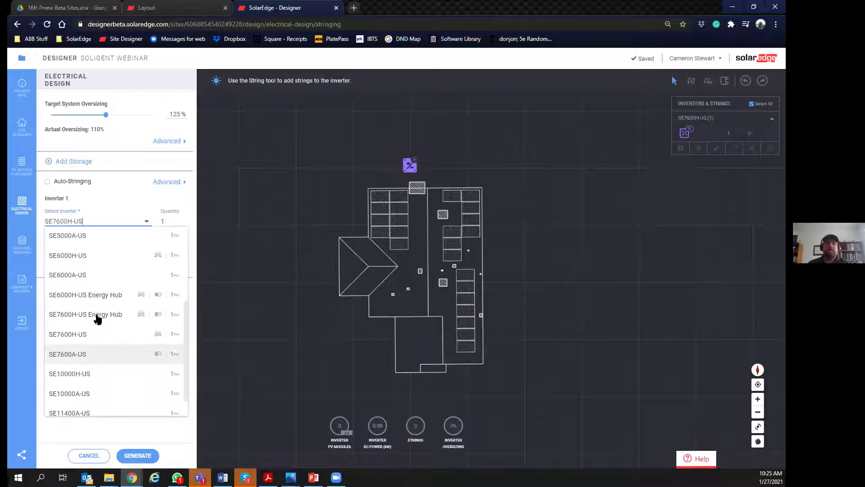
click(96, 315)
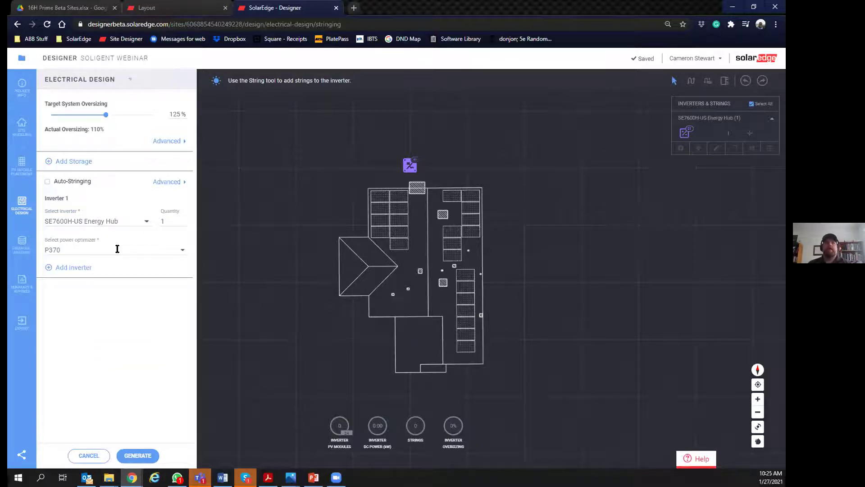
click(148, 253)
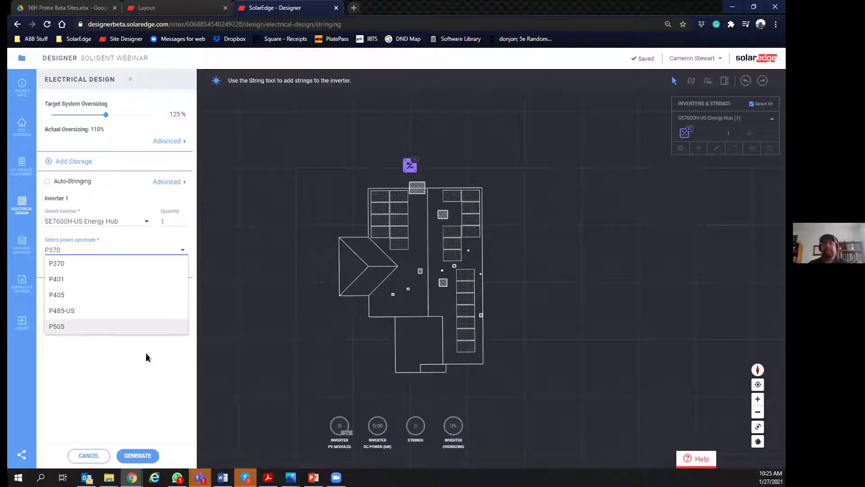
click(22, 168)
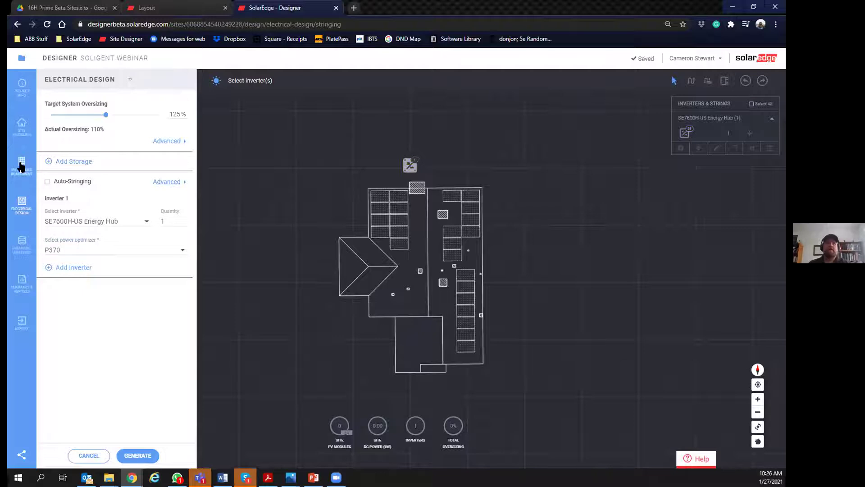
Step: Return to module placement, turn on the irradiance map and check the irradiance on the east slope and the front lower roof section
click(21, 167)
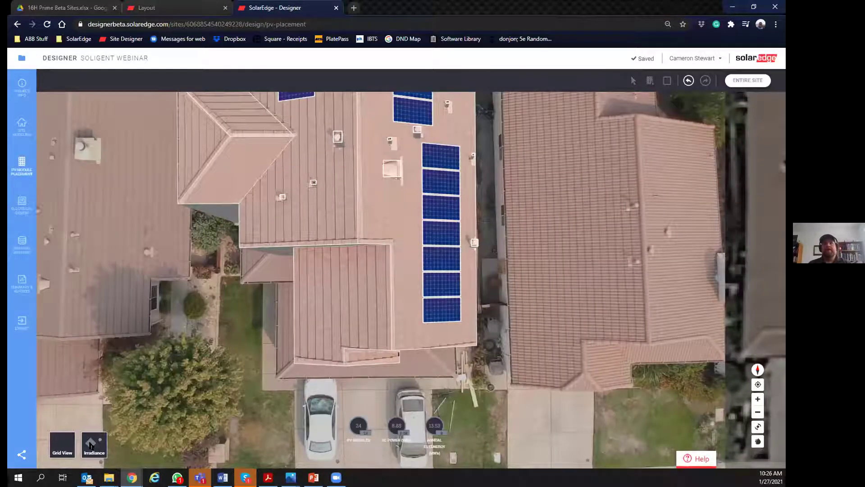
click(90, 445)
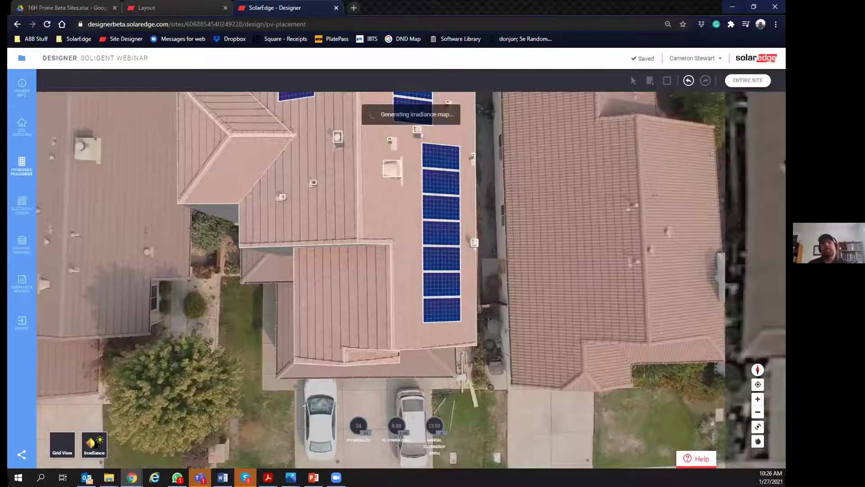
click(428, 325)
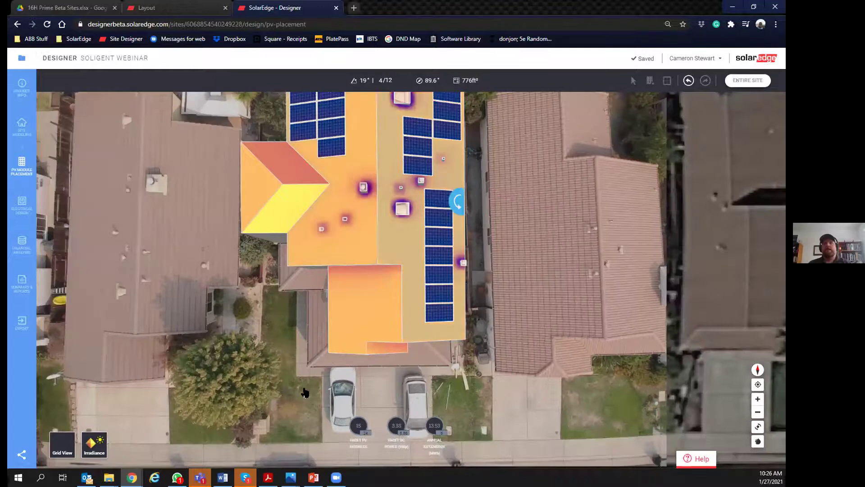
click(250, 405)
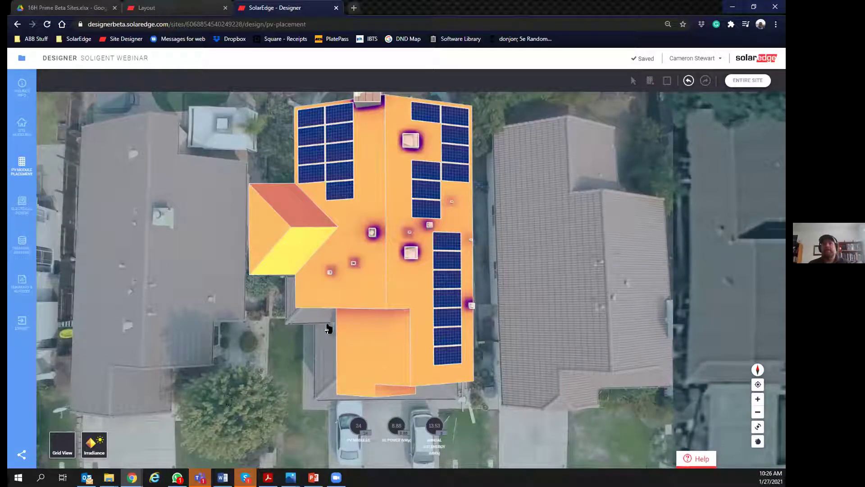
click(396, 364)
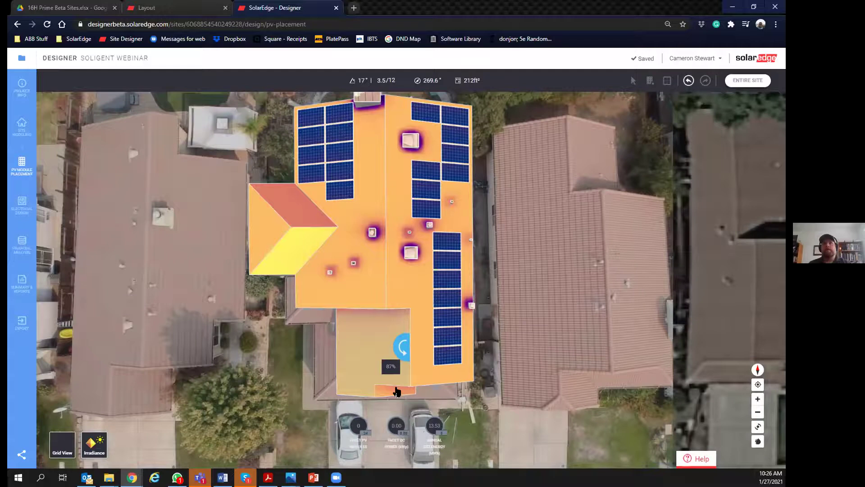
Step: Examine the irradiance around the vents and obstacles on both main slopes, and turn the irradiance map off
click(435, 328)
scroll(365, 271, up, 2)
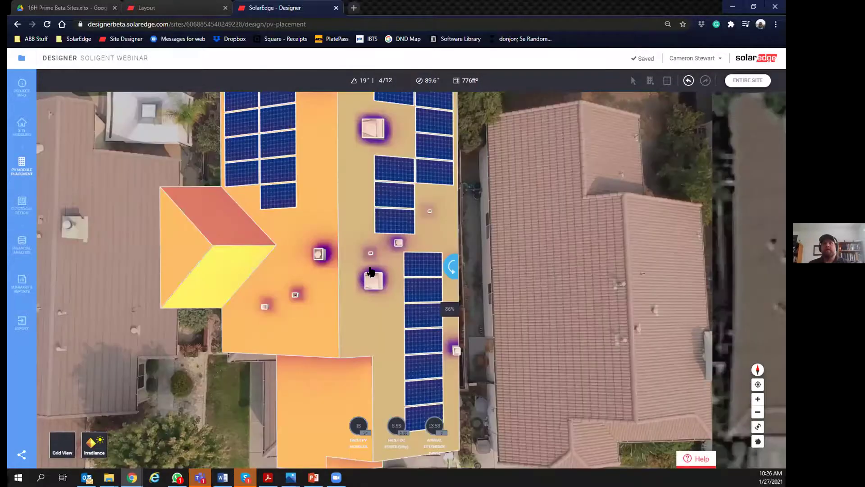
scroll(386, 281, up, 3)
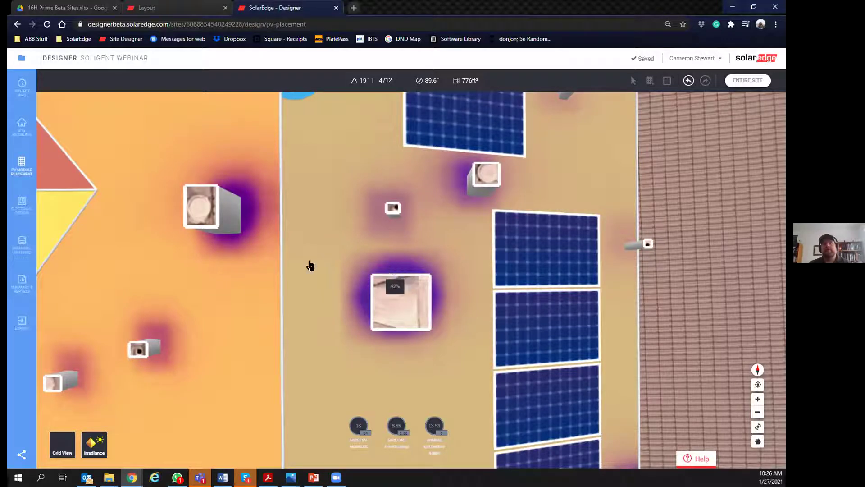
scroll(332, 324, down, 2)
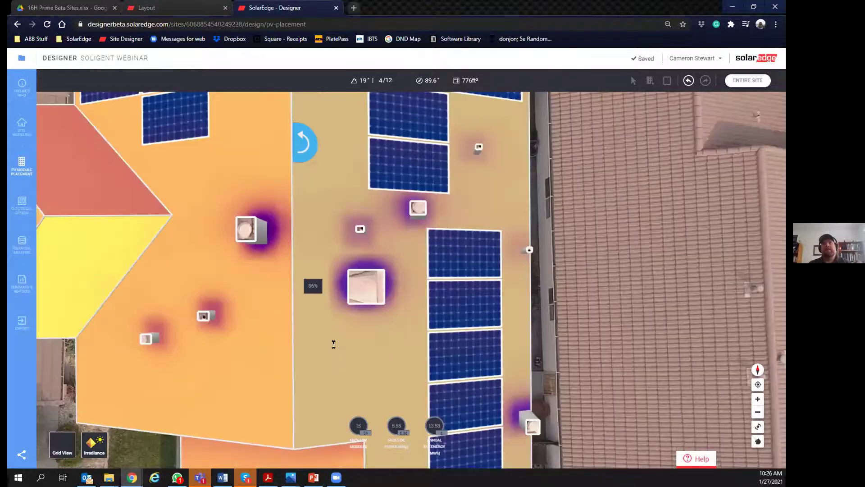
scroll(330, 359, down, 1)
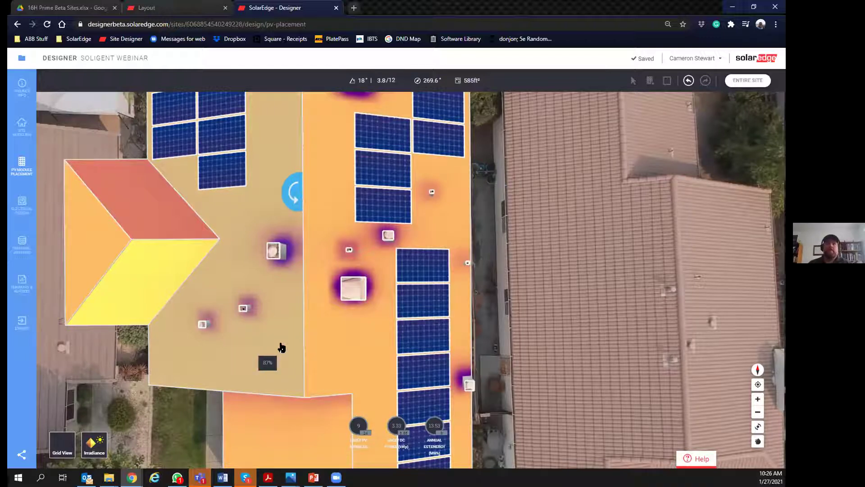
scroll(575, 303, down, 1)
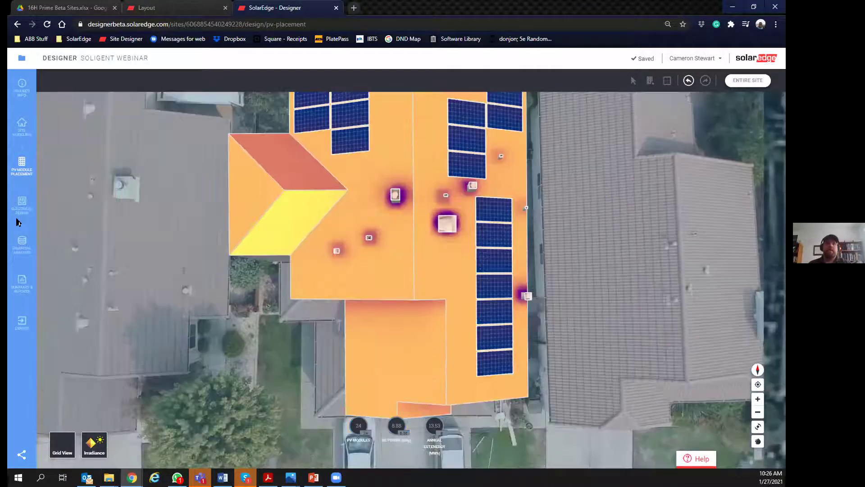
click(98, 446)
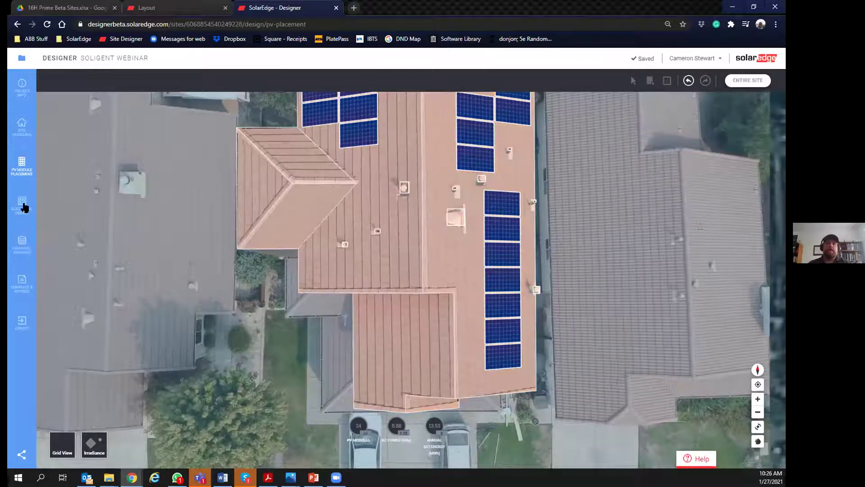
Step: Return to the electrical design and set inverter 1 to the SE7600H-US Energy Hub
click(25, 206)
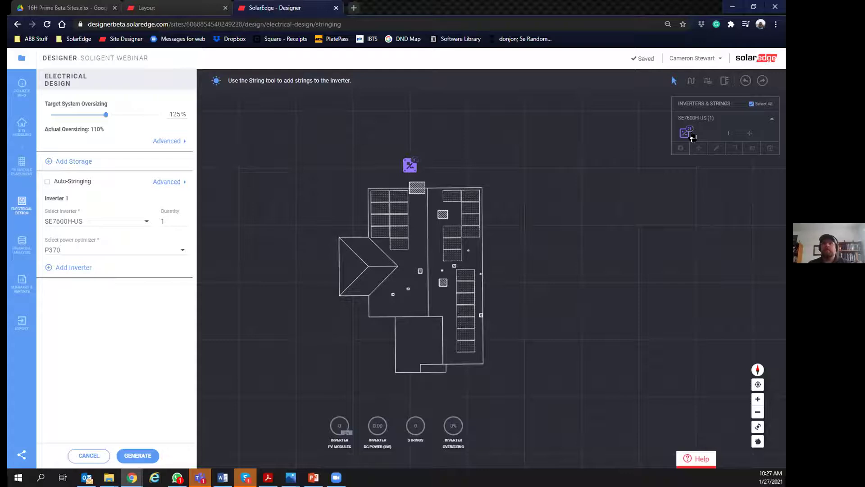
click(410, 167)
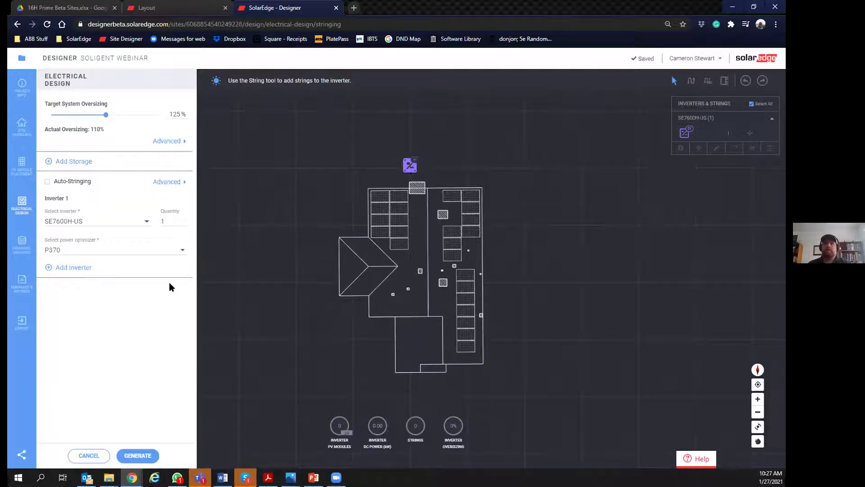
click(114, 221)
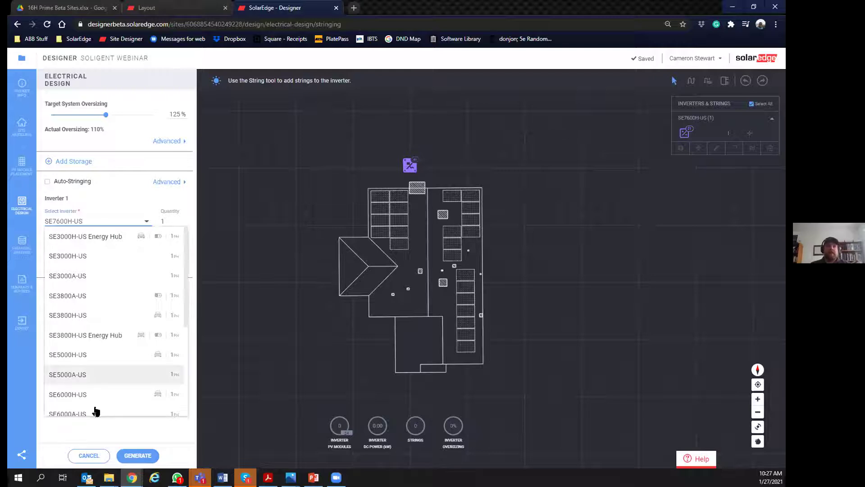
scroll(96, 410, down, 1)
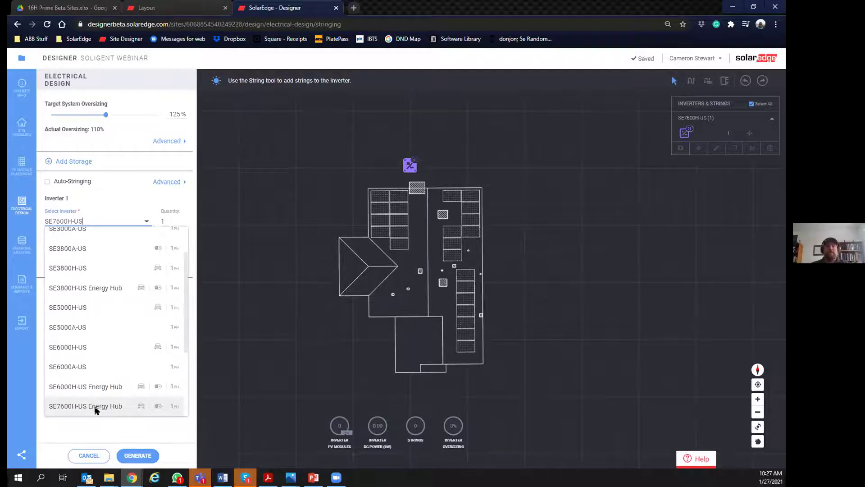
click(96, 408)
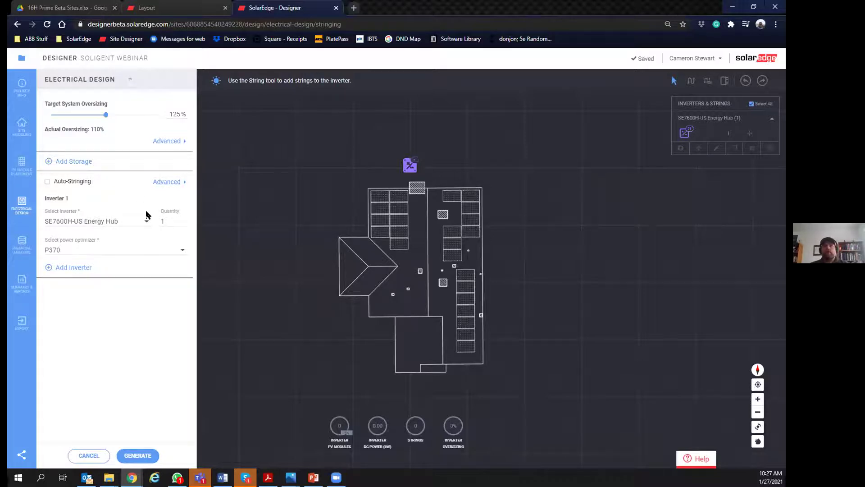
Step: Enable auto-stringing for the SE7600H-US Energy Hub inverter with P370 optimizers and generate the electrical design
click(47, 182)
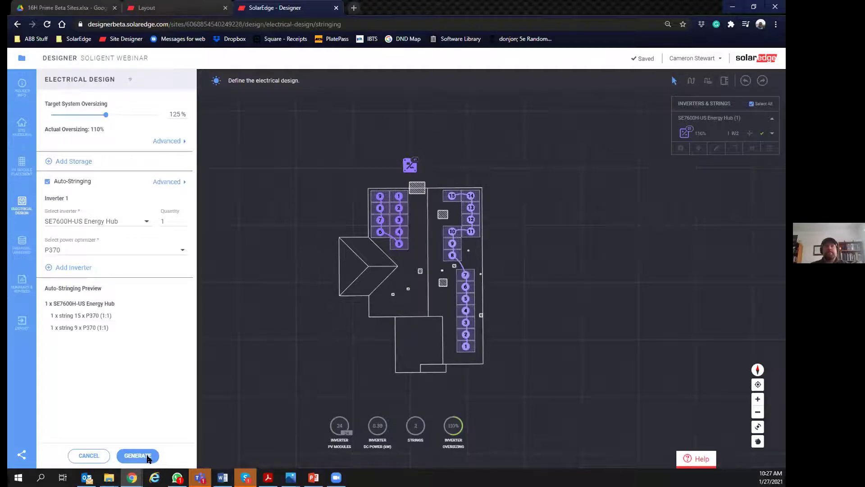
click(148, 457)
scroll(542, 291, up, 1)
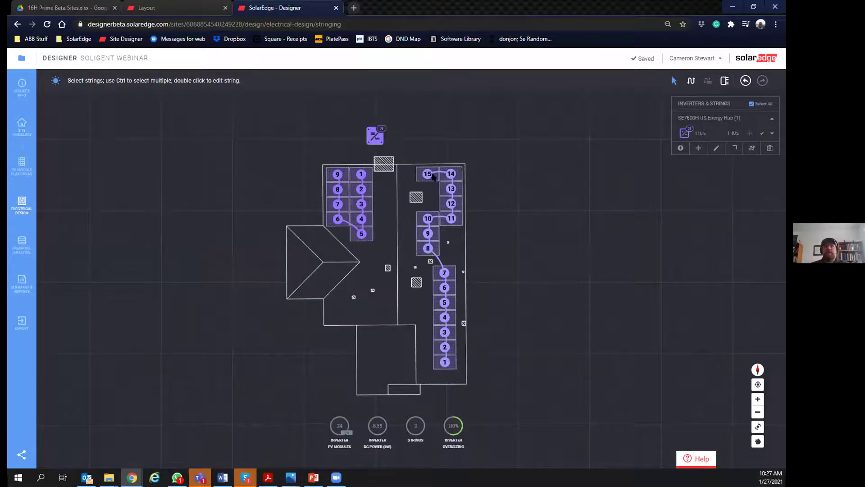
Step: Move the inverter symbol from above the roof to just outside its lower right edge, beside module 1 of the 15-module string
drag(376, 145, 377, 144)
drag(521, 298, 482, 360)
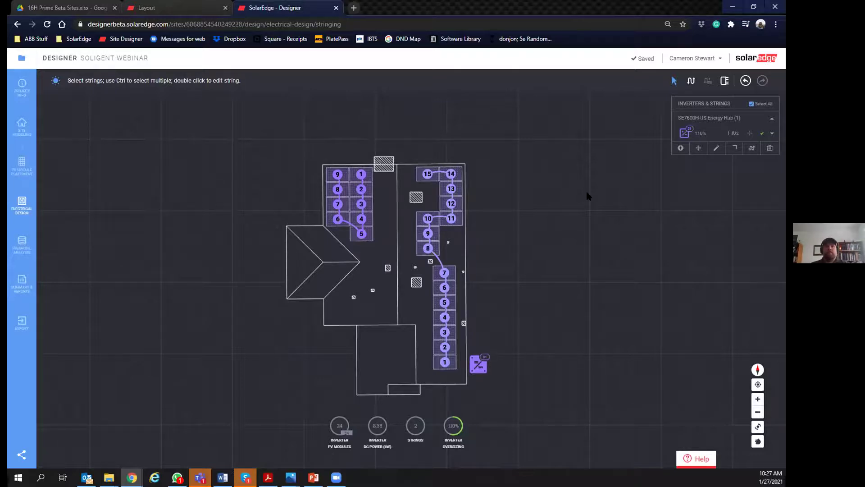
drag(504, 182, 523, 178)
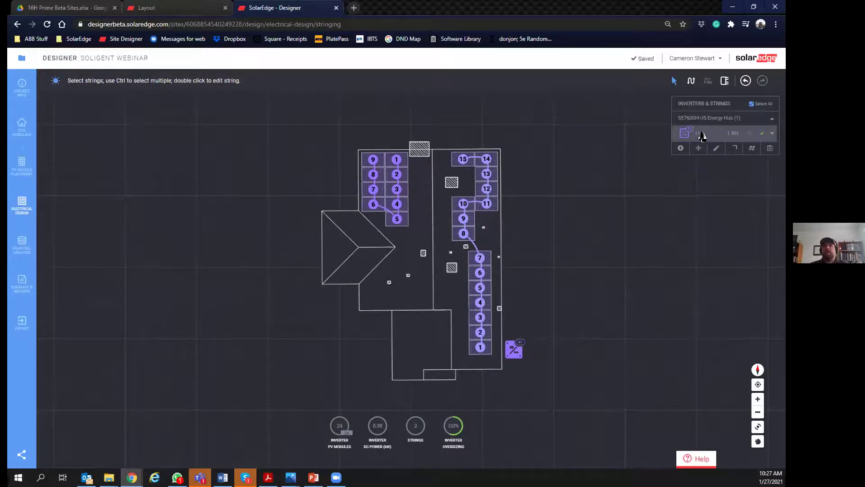
Step: Edit the SE7600H-US Energy Hub inverter to include one LG Chem RESU10H battery
click(716, 150)
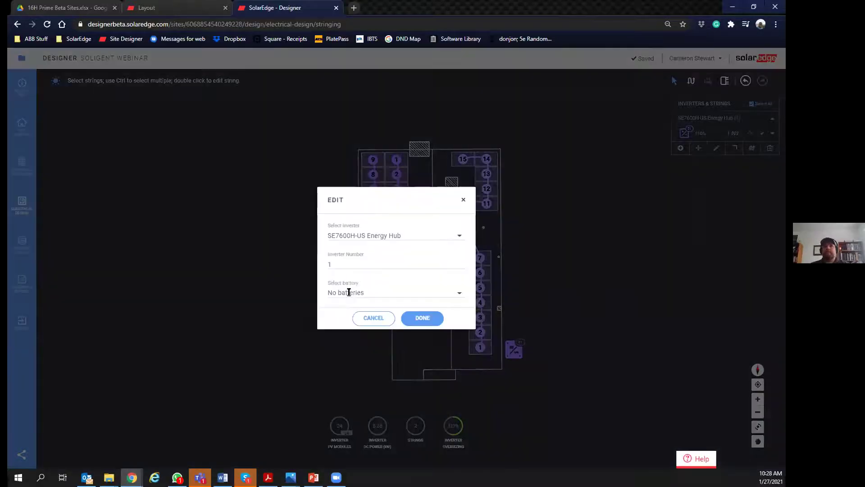
click(349, 293)
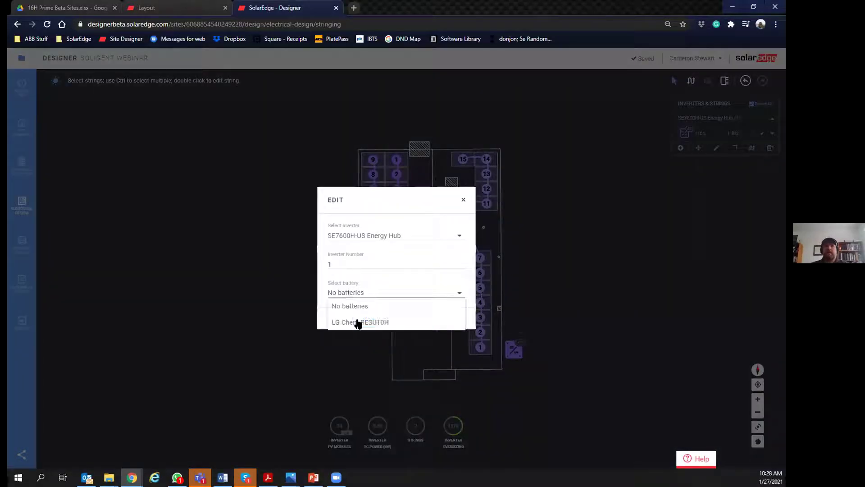
click(358, 322)
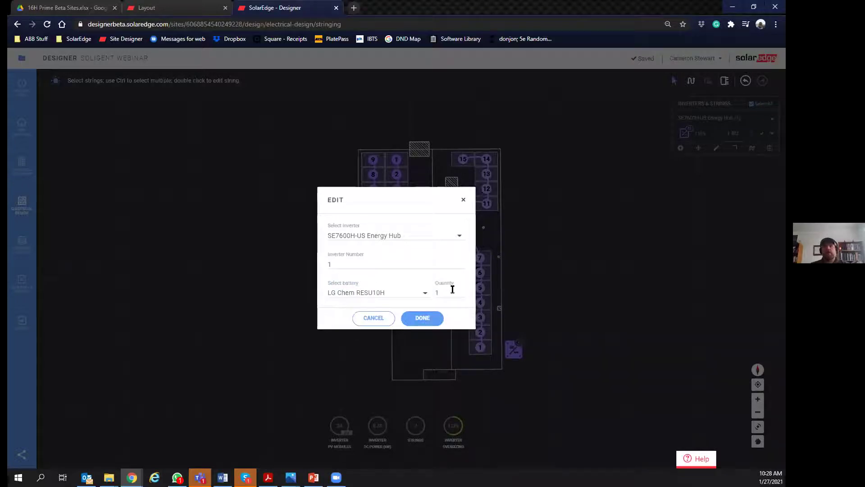
click(421, 318)
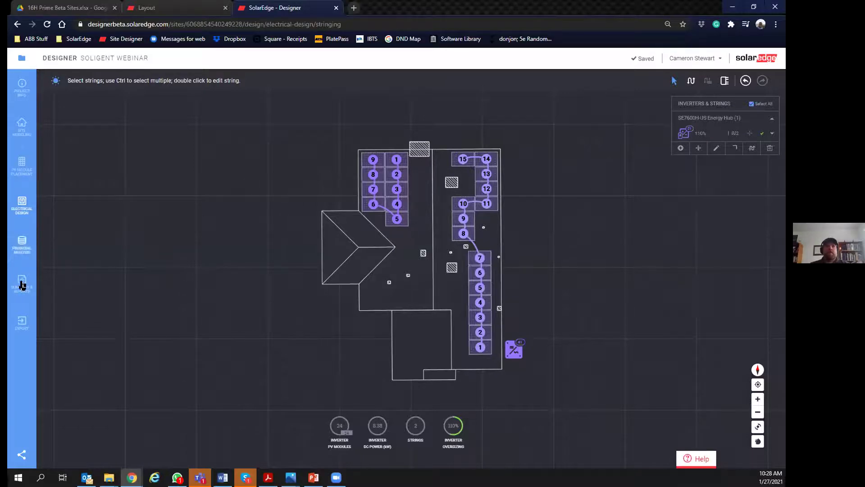
Step: Open the project's financial analysis and look at the file upload option for the consumption profile without importing a file
click(20, 243)
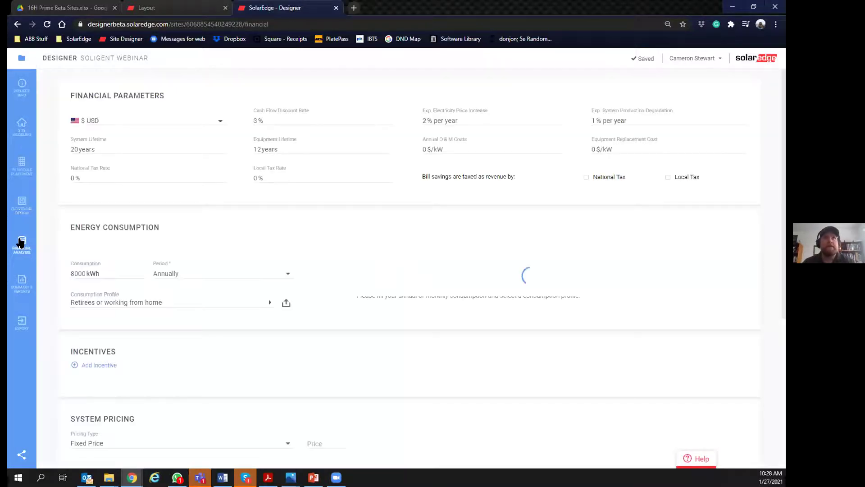
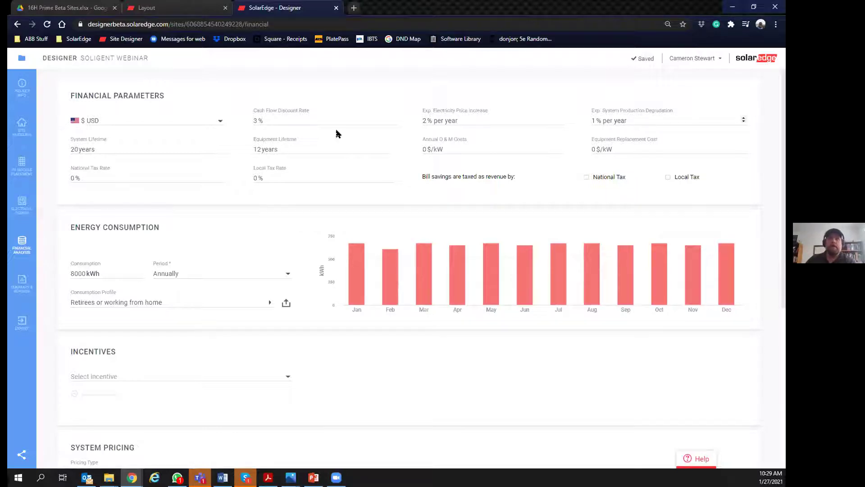
click(392, 147)
click(392, 151)
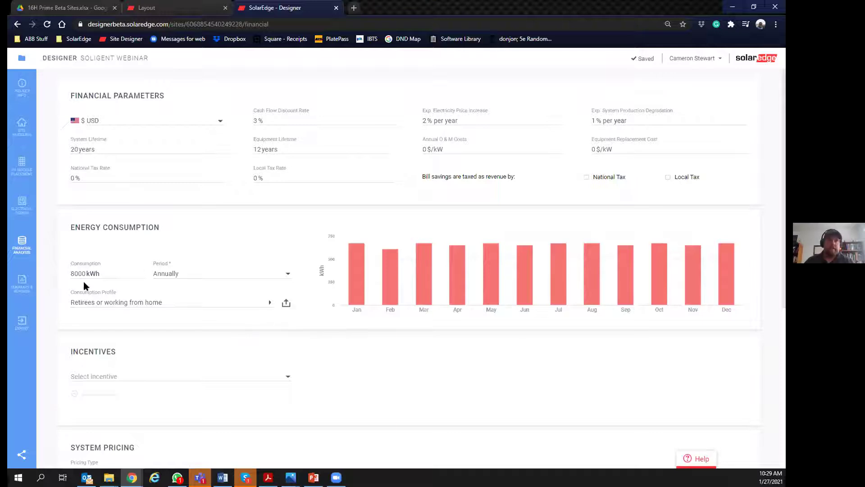
click(287, 305)
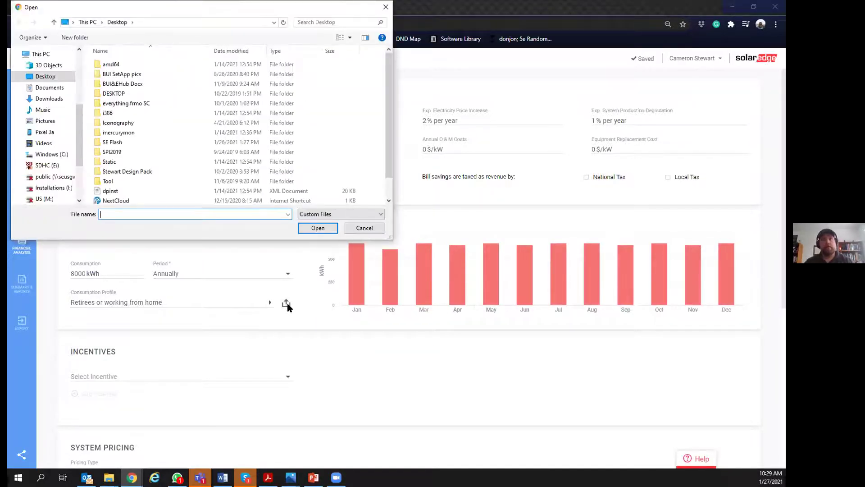
click(364, 228)
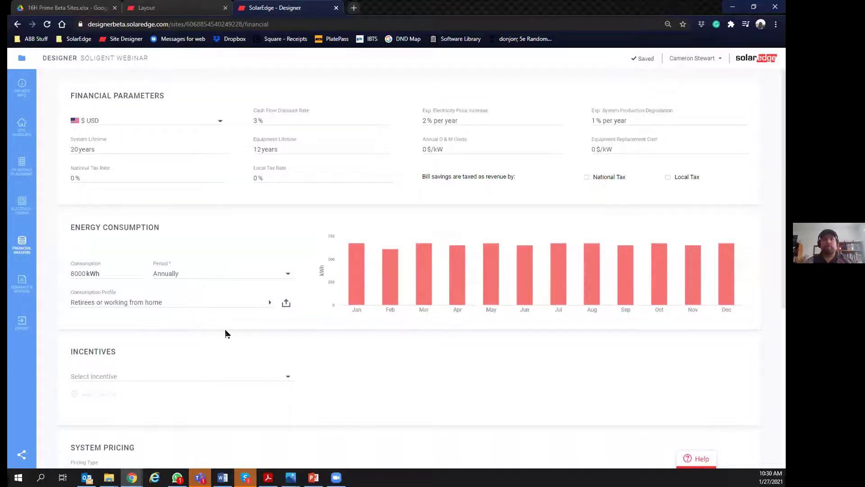
Step: Apply the user-defined ITC incentive to the project
scroll(227, 334, down, 2)
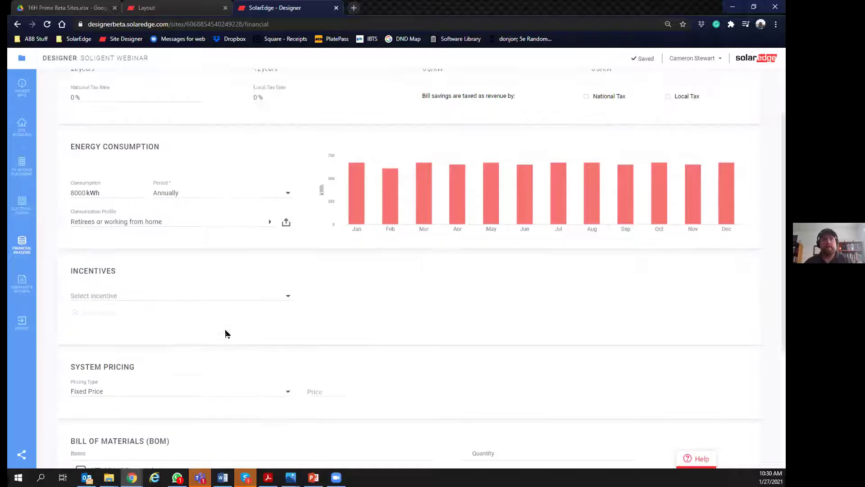
click(124, 283)
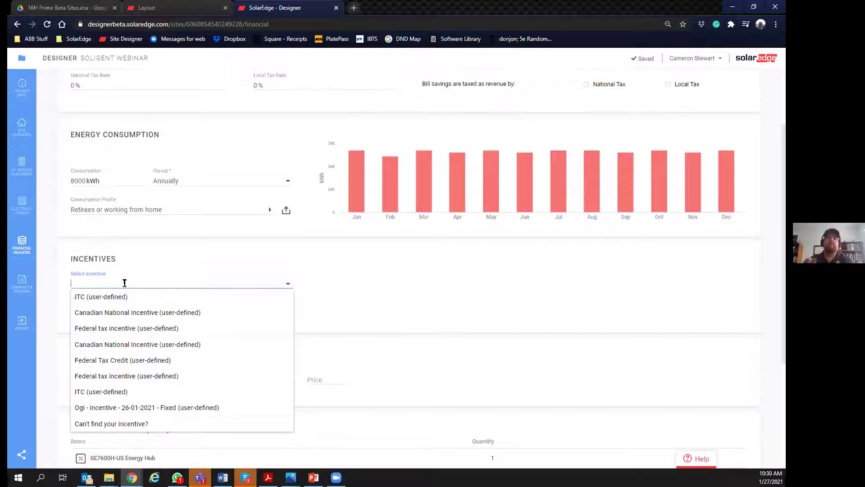
click(104, 299)
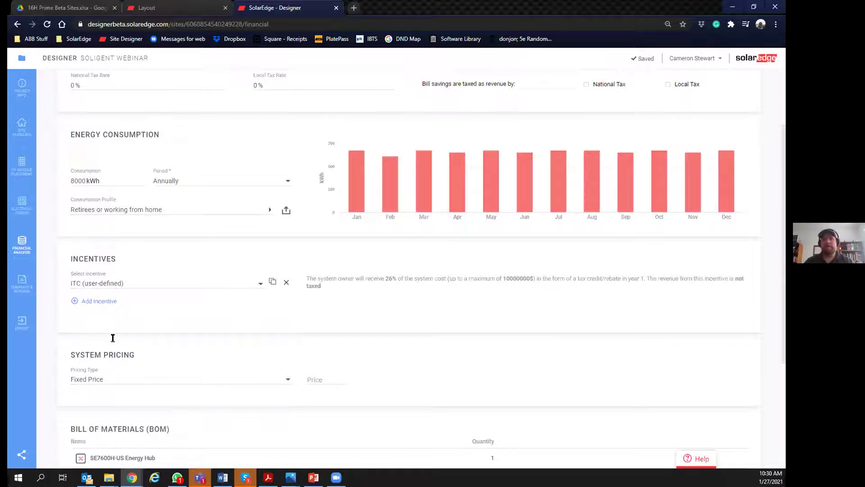
Step: Add a second incentive entry, look for SGIP, and start creating a new incentive with that name
click(99, 302)
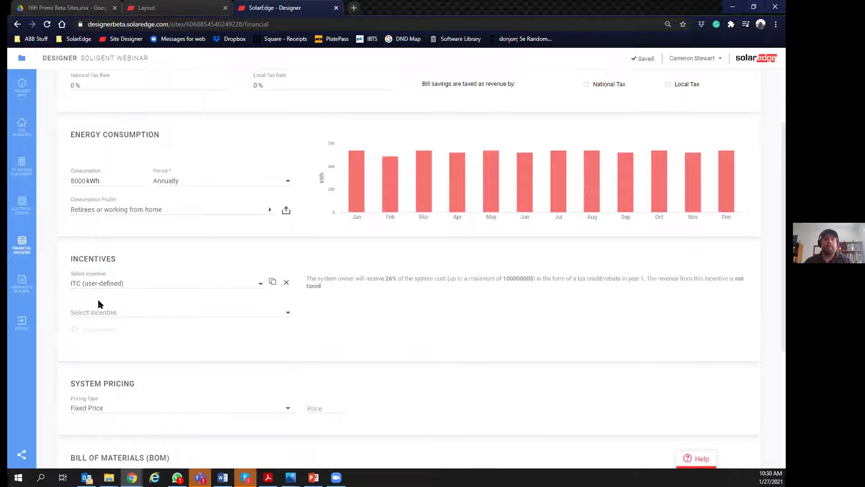
click(96, 313)
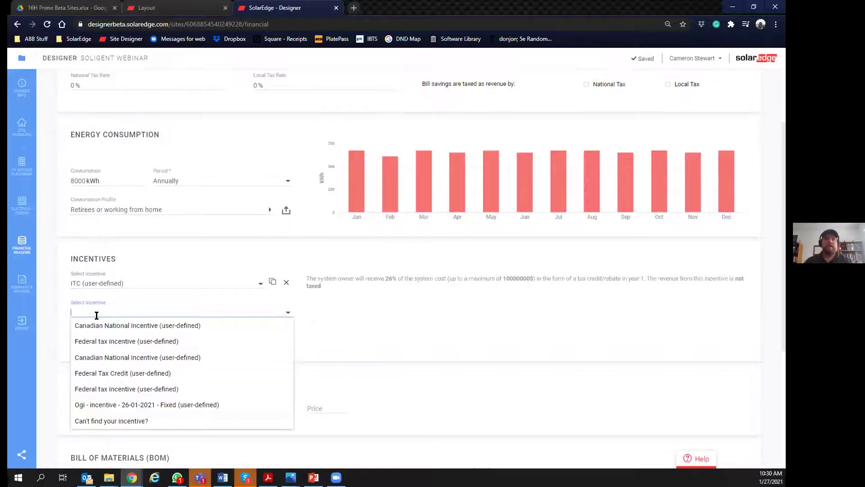
click(440, 348)
click(164, 309)
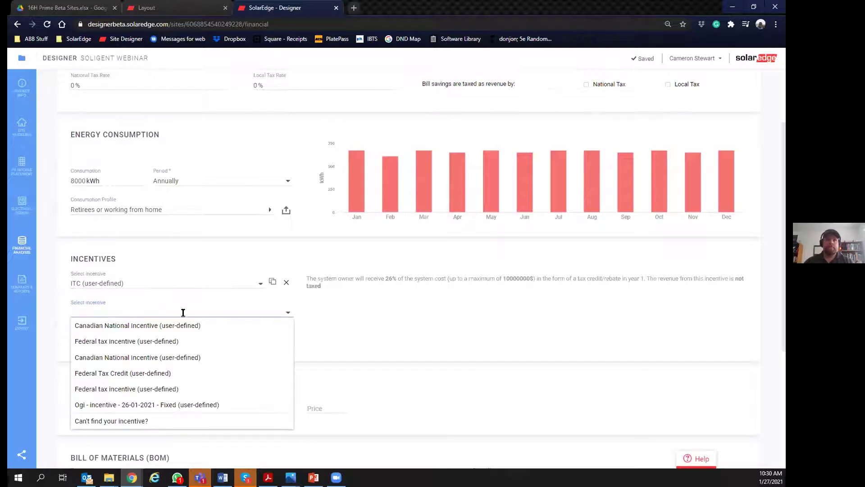
text(CA)
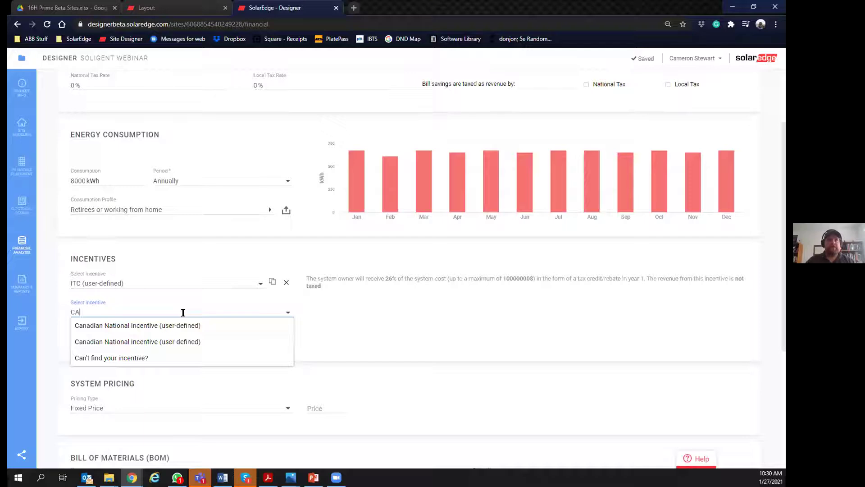
key(BackSpace)
key(BackSpace)
text(SGIP)
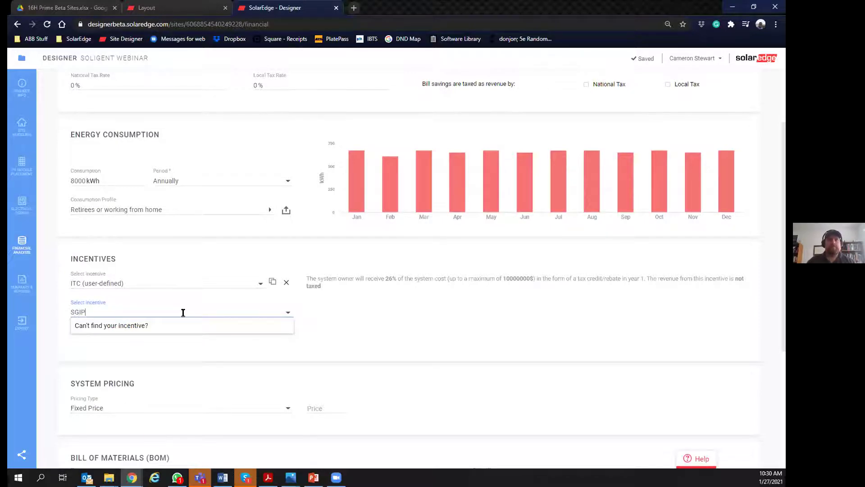
click(187, 324)
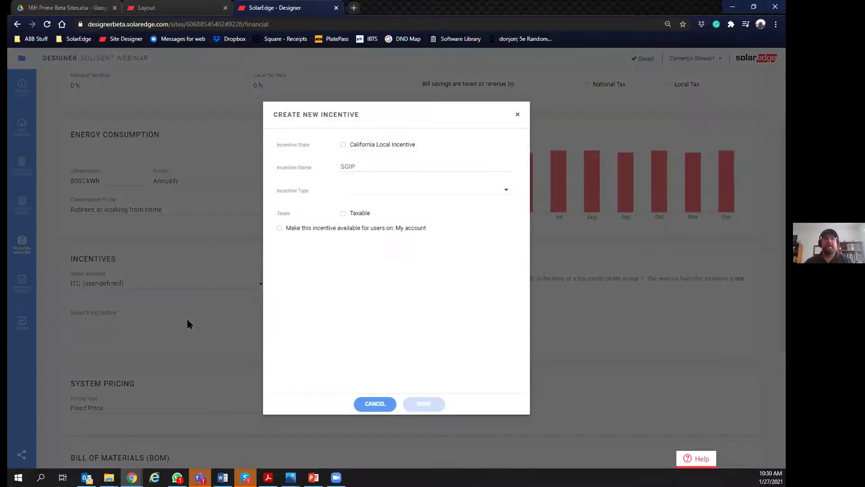
Step: Define SGIP as a California local incentive with a Fixed Grant of $3000, untaxed, and save it
click(343, 145)
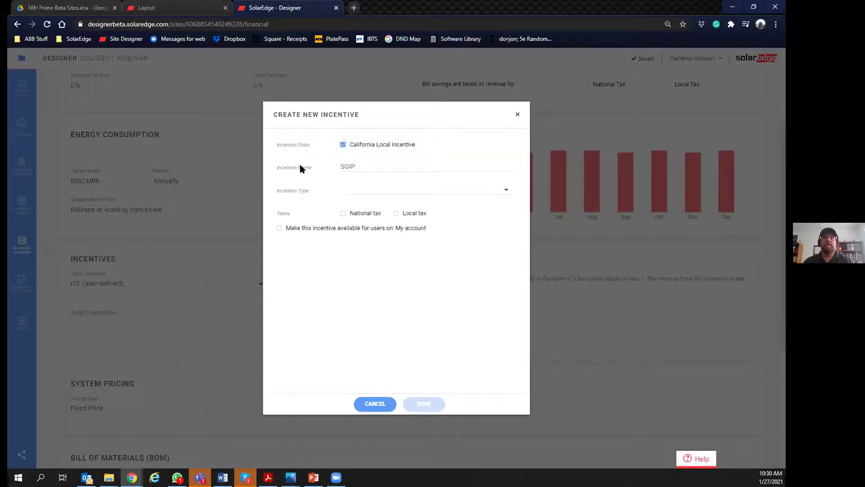
click(354, 193)
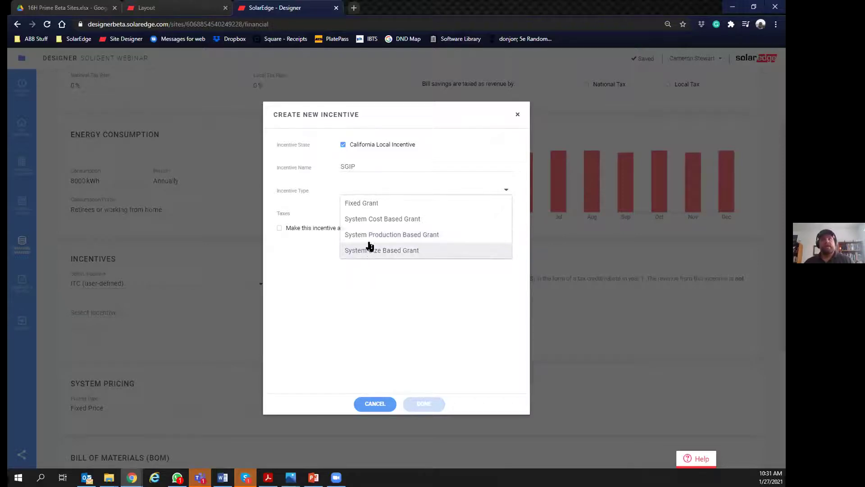
click(368, 205)
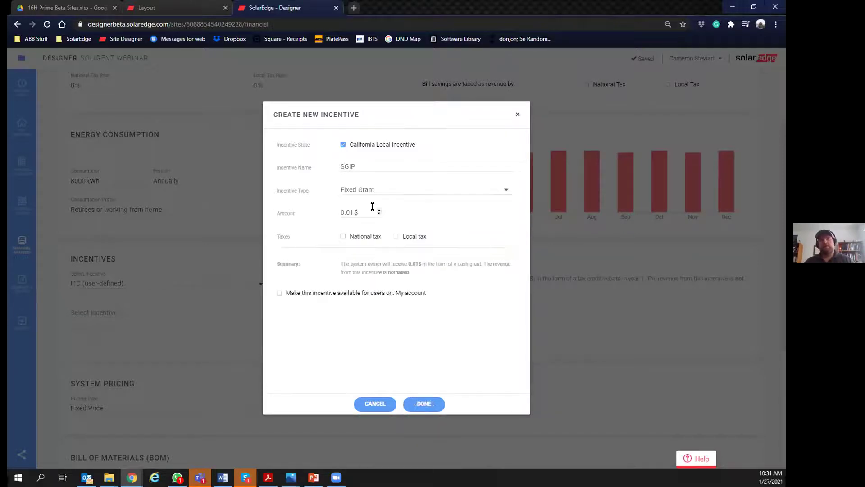
drag(357, 212, 322, 212)
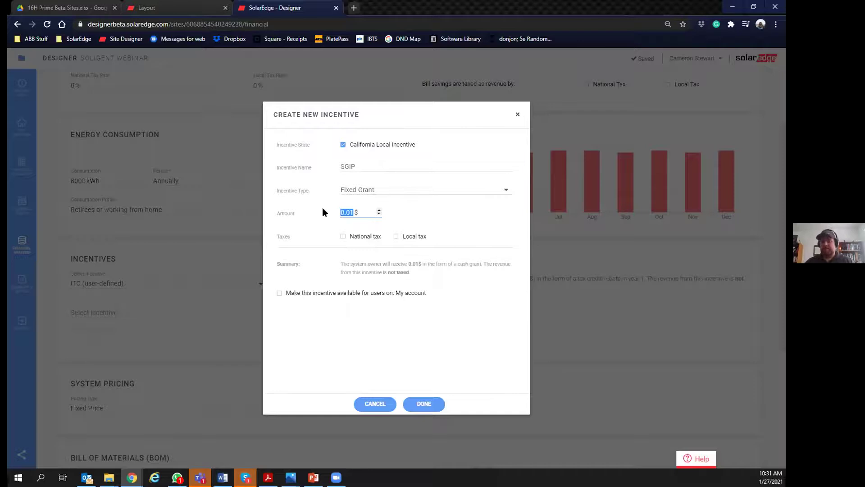
text(3000)
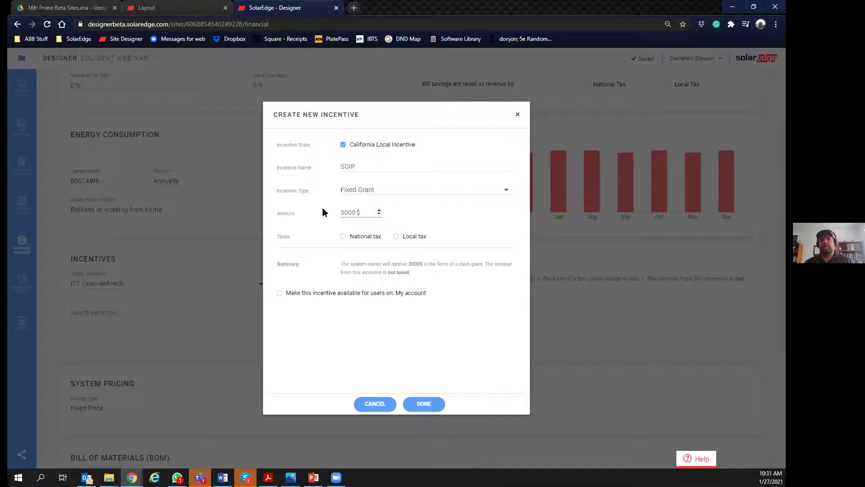
click(345, 325)
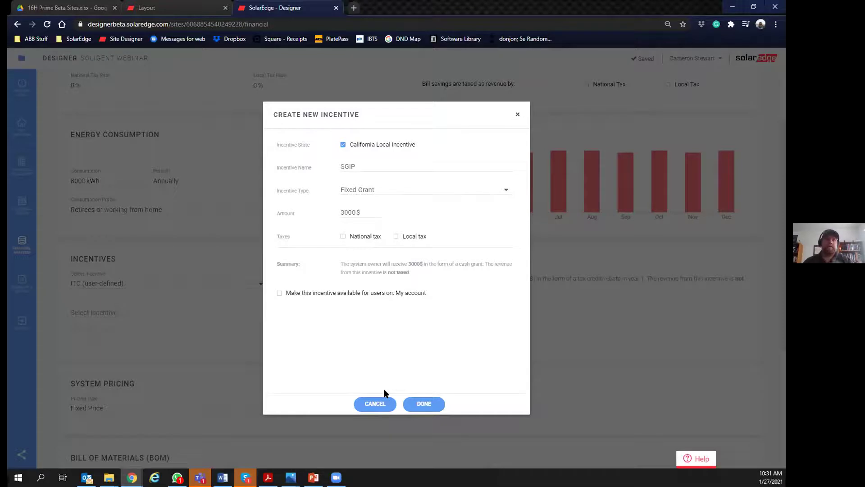
click(424, 404)
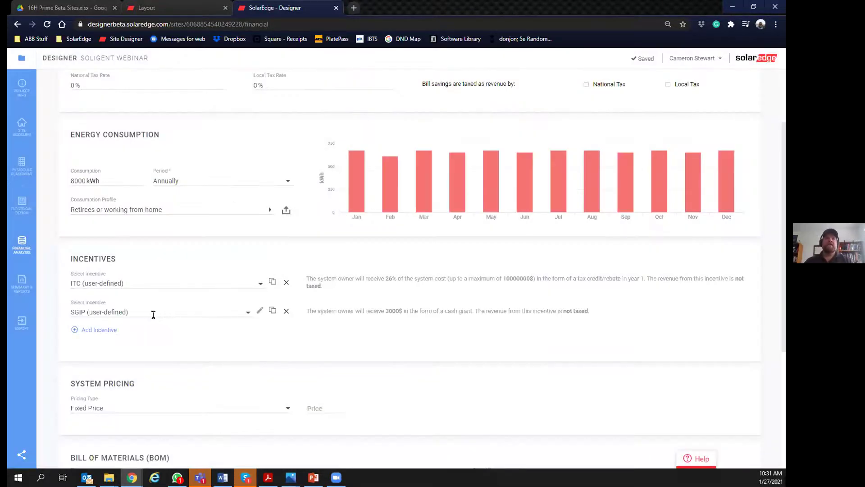
Step: Set the system pricing type to Price per Watt (DC) at 3.50 $/W
scroll(180, 319, down, 2)
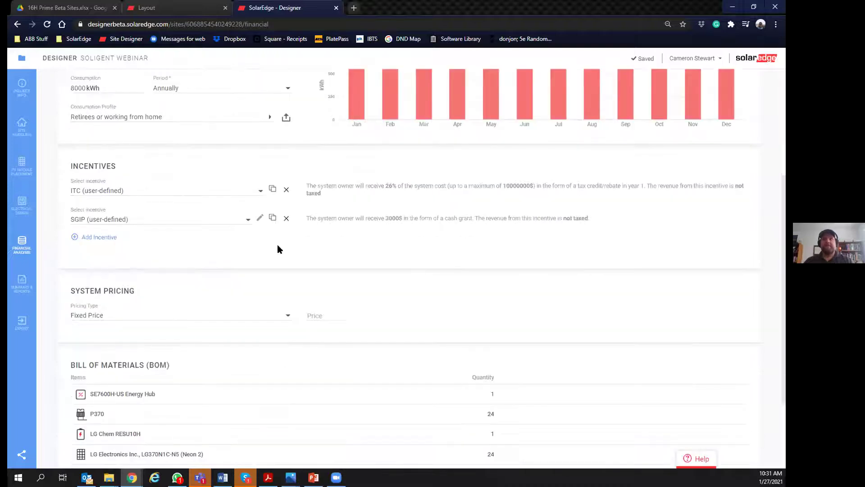
click(176, 317)
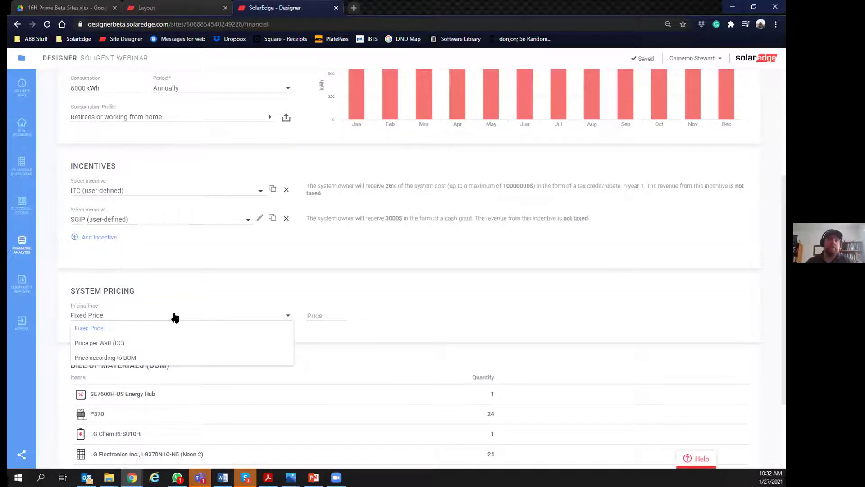
scroll(176, 316, down, 1)
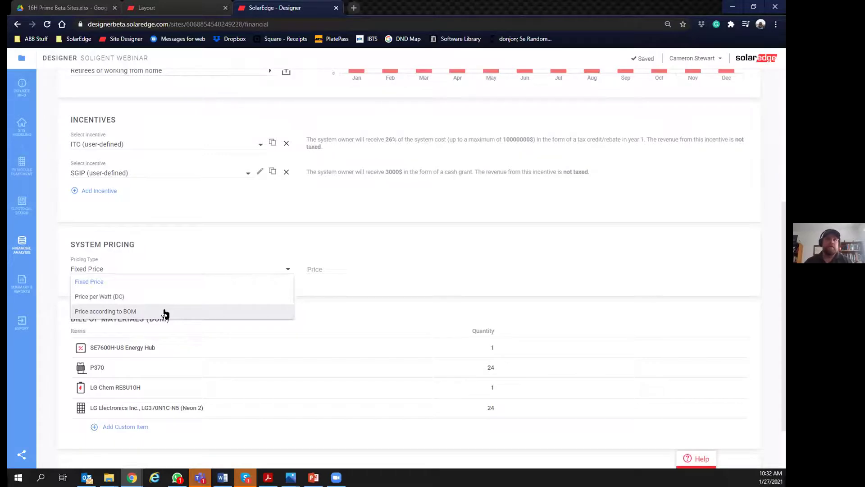
click(145, 297)
click(323, 264)
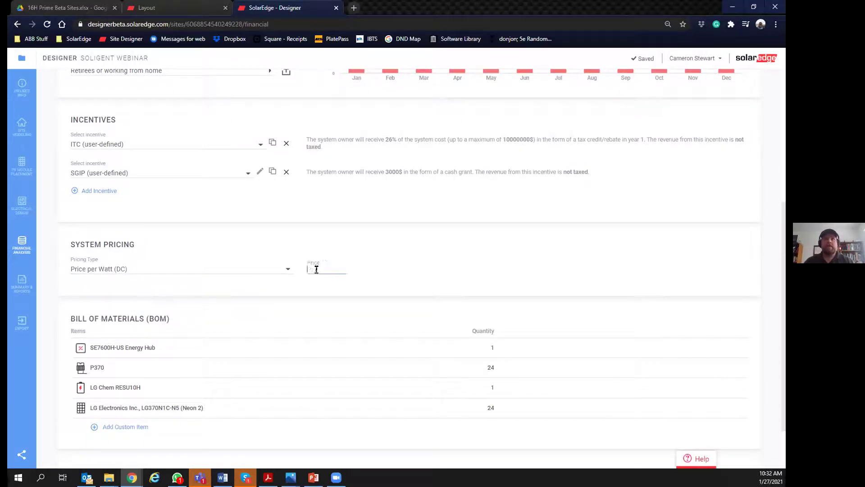
text(3.5)
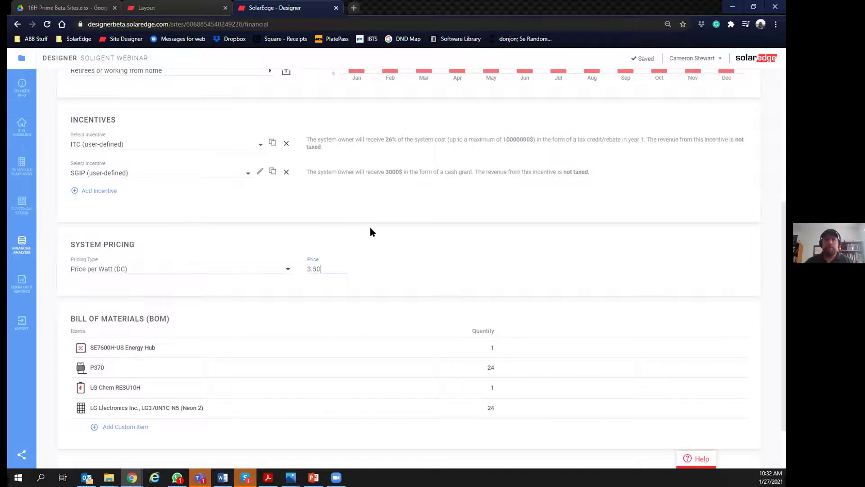
click(390, 247)
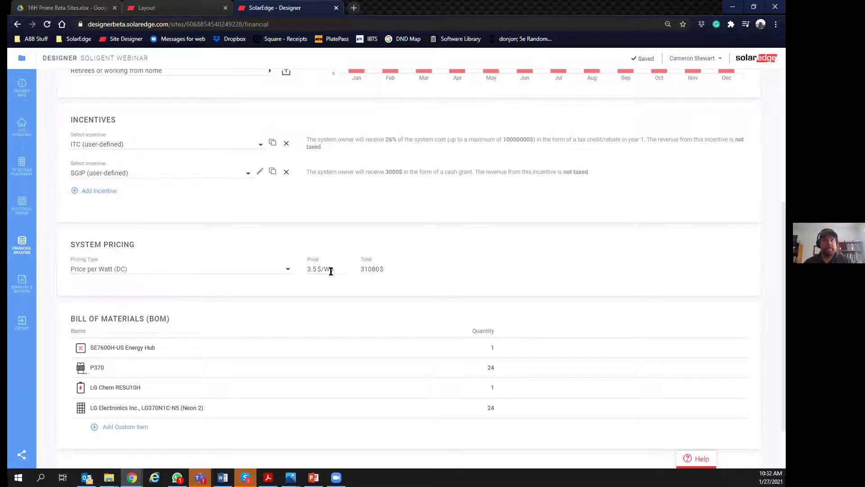
Step: Change the system pricing type to Price according to BOM
click(178, 272)
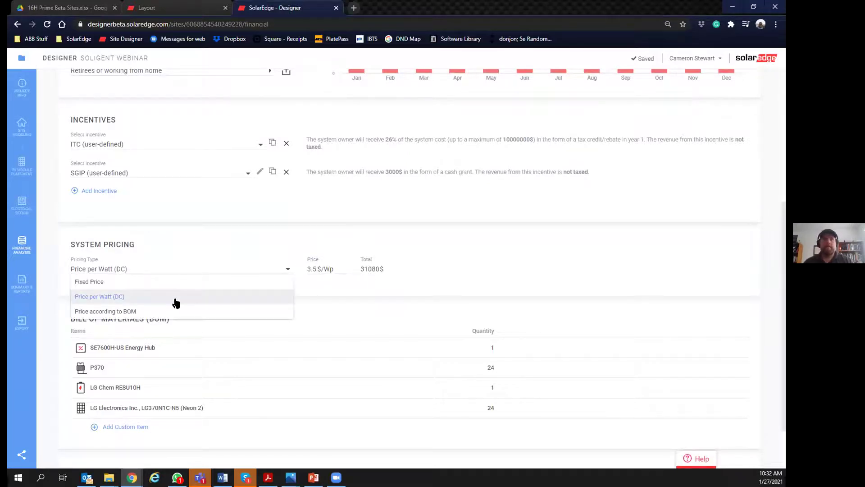
click(167, 312)
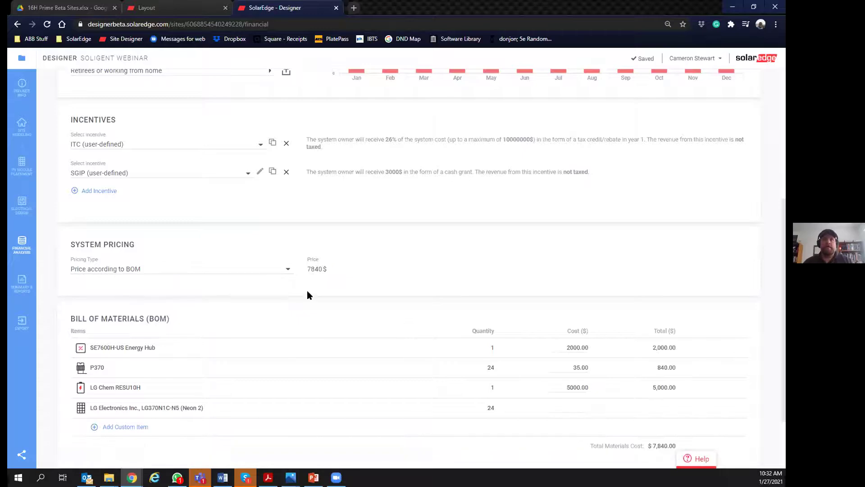
scroll(307, 295, down, 1)
scroll(153, 315, down, 1)
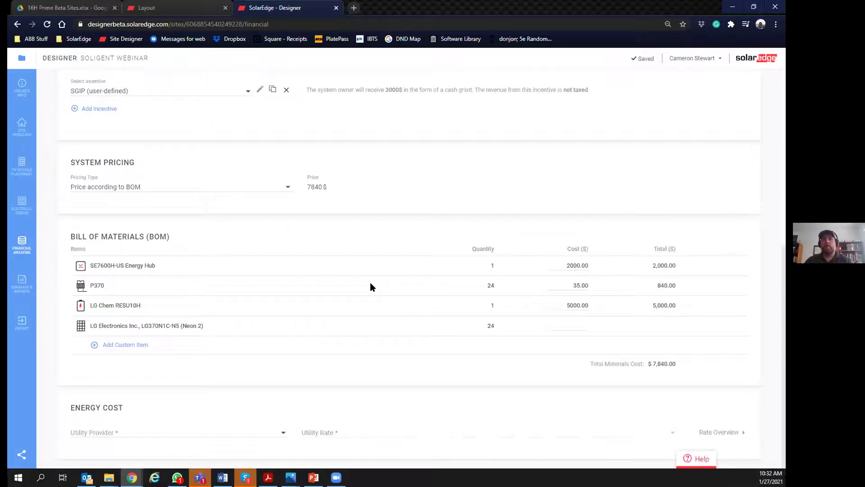
Step: Enter 1500.00 as the SE7600H-US Energy Hub cost, and set it back to 2000.00
click(561, 266)
drag(562, 266, 621, 267)
text(1500)
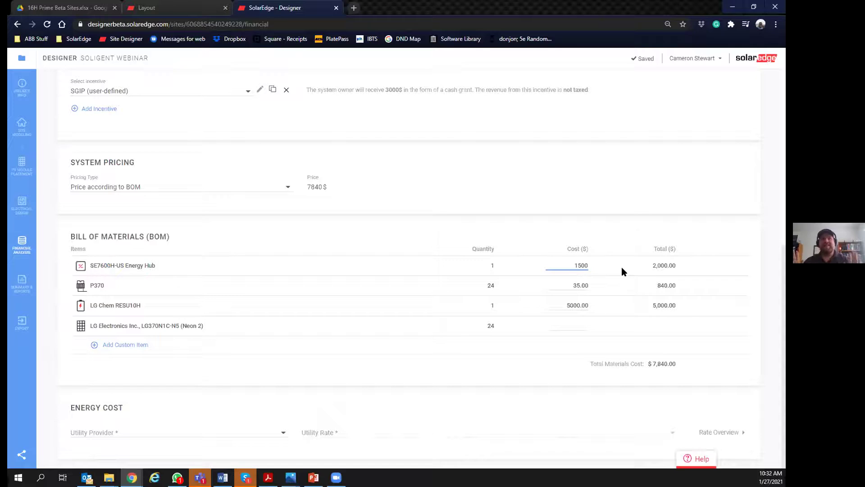
text(.00)
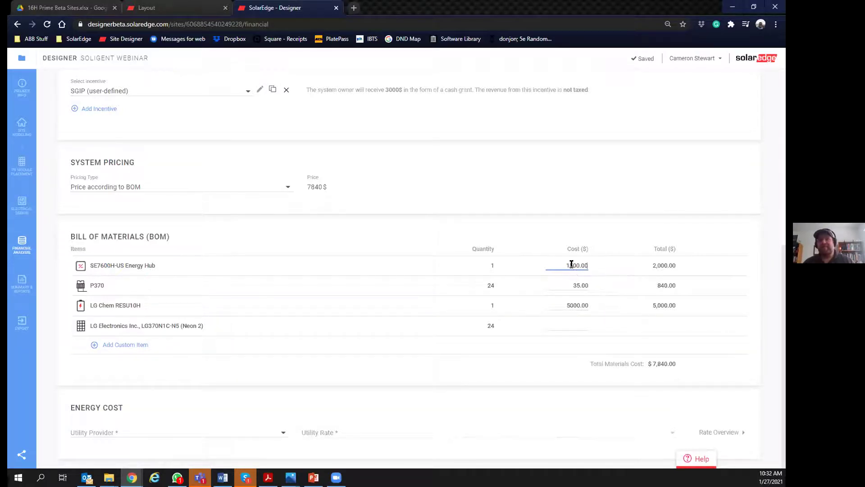
drag(576, 264, 561, 264)
text(200)
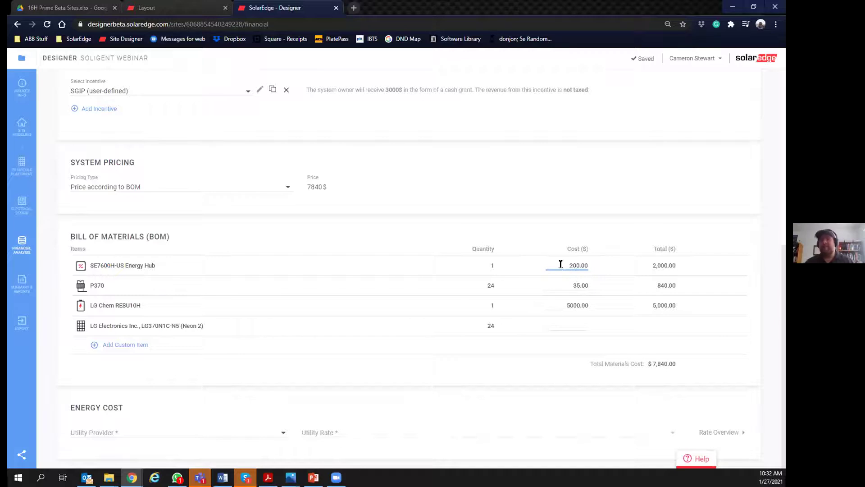
Step: Set the unit costs in the bill of materials to 40.00 for the P370 and 500.00 for the LG370N1C-N5 module
click(576, 287)
drag(570, 283, 580, 285)
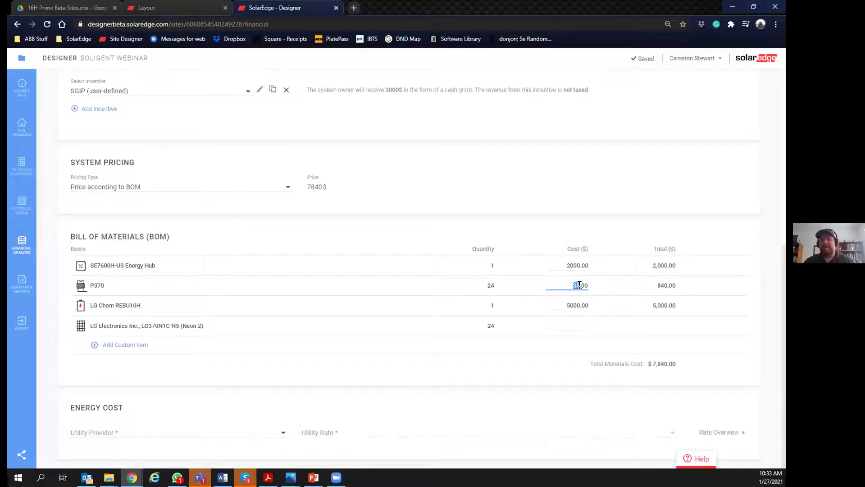
text(40)
click(569, 335)
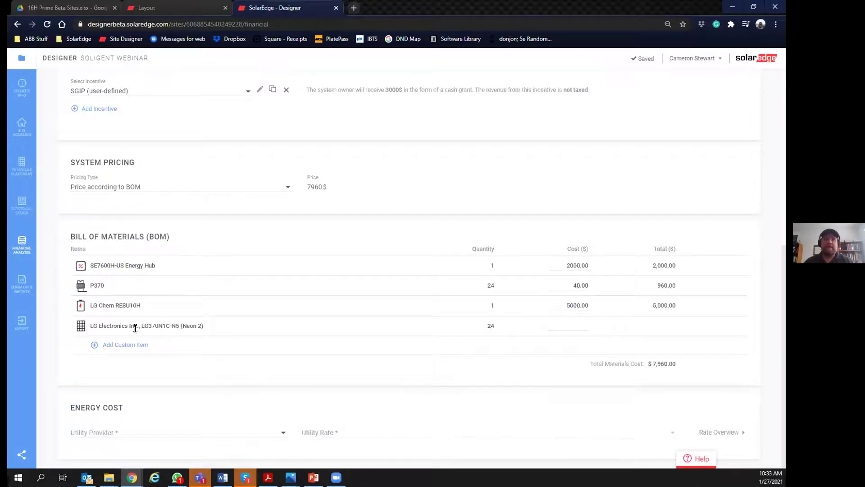
click(576, 326)
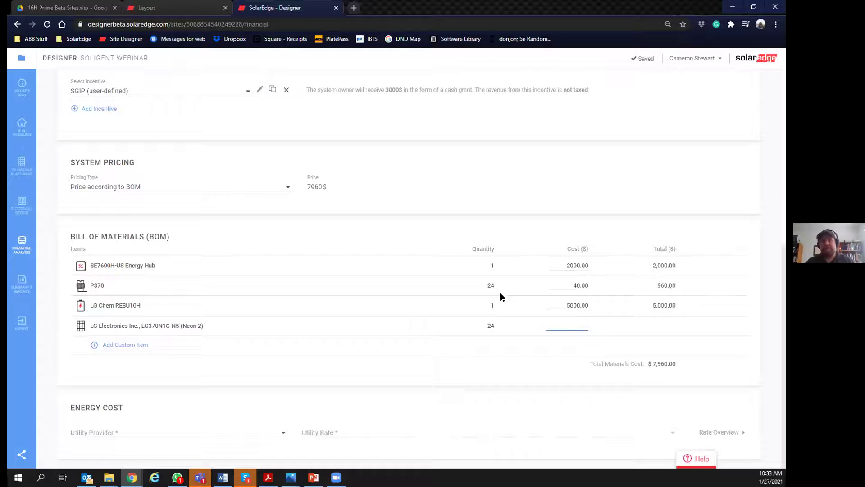
text(500.00)
click(241, 308)
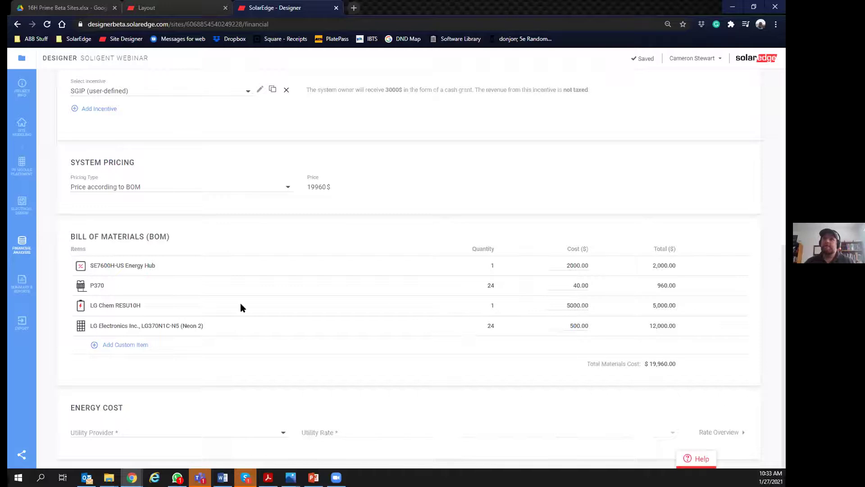
Step: Add the predefined BOS entry as a custom item in the bill of materials
click(99, 345)
click(109, 347)
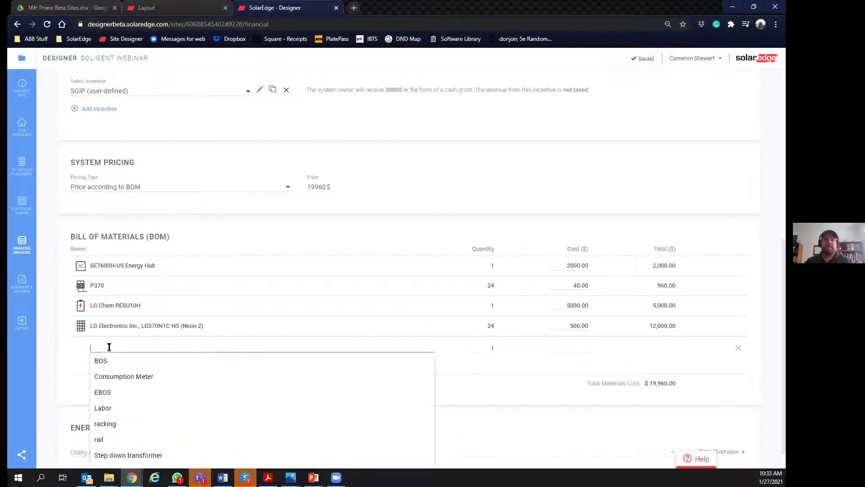
click(115, 360)
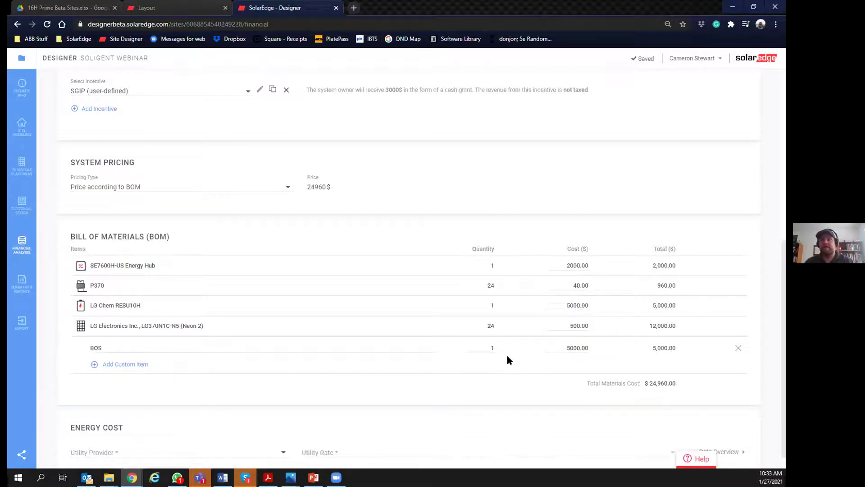
Step: Add Labor as a custom item with a quantity of 24 and a unit cost of 50.00
click(106, 364)
click(104, 368)
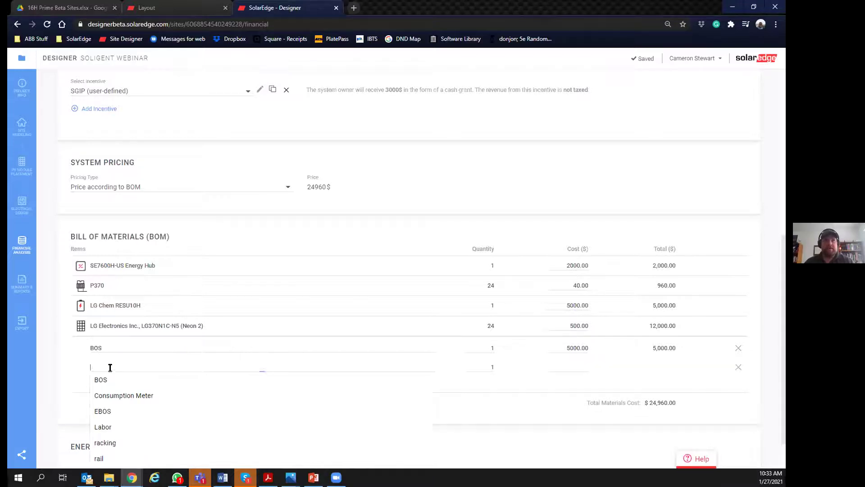
click(118, 427)
double_click(493, 366)
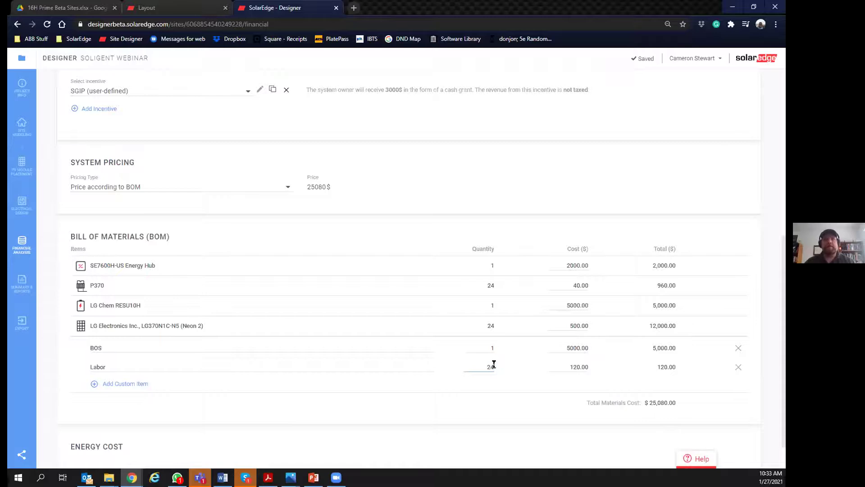
click(561, 364)
drag(563, 365, 588, 366)
text(50)
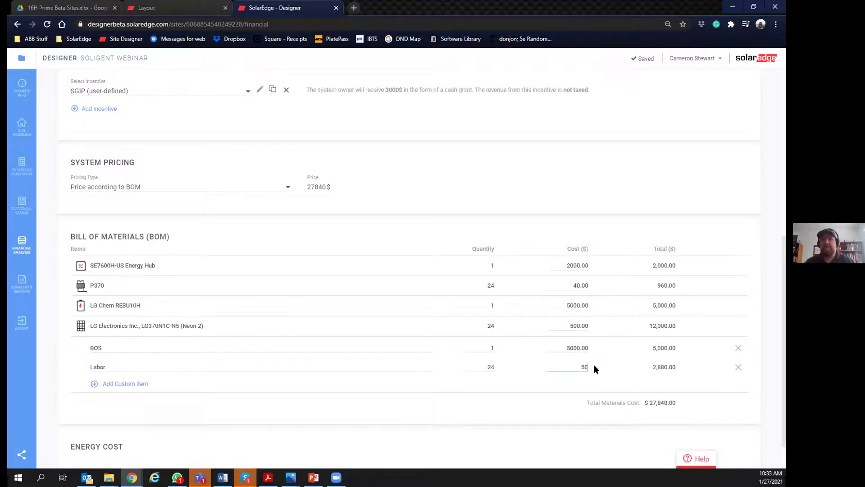
text(.00)
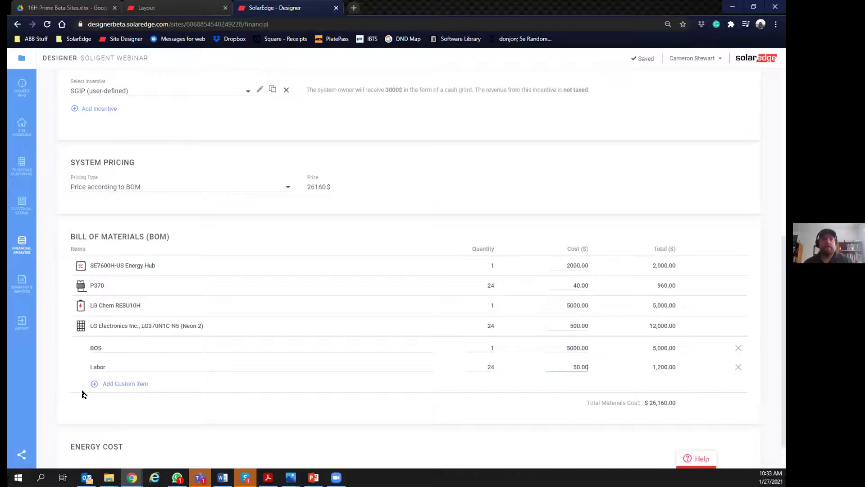
Step: Add racking as a custom item with a quantity of 24 and a unit cost of 5.00
click(112, 384)
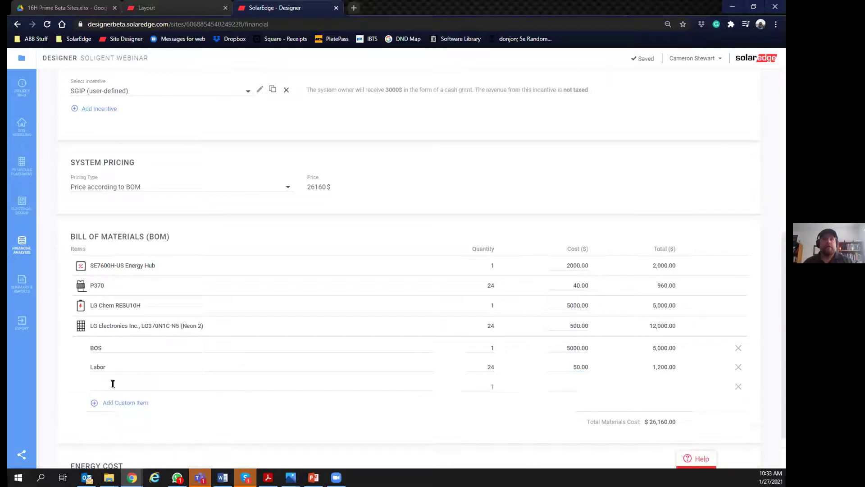
click(112, 383)
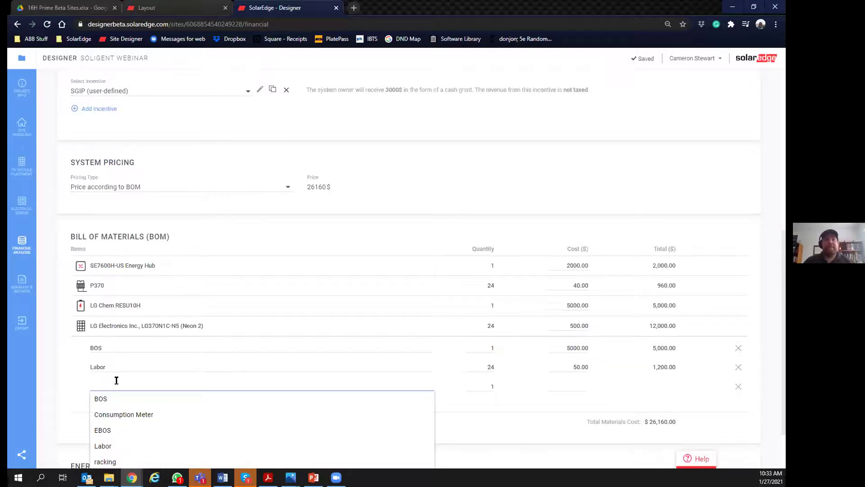
click(116, 461)
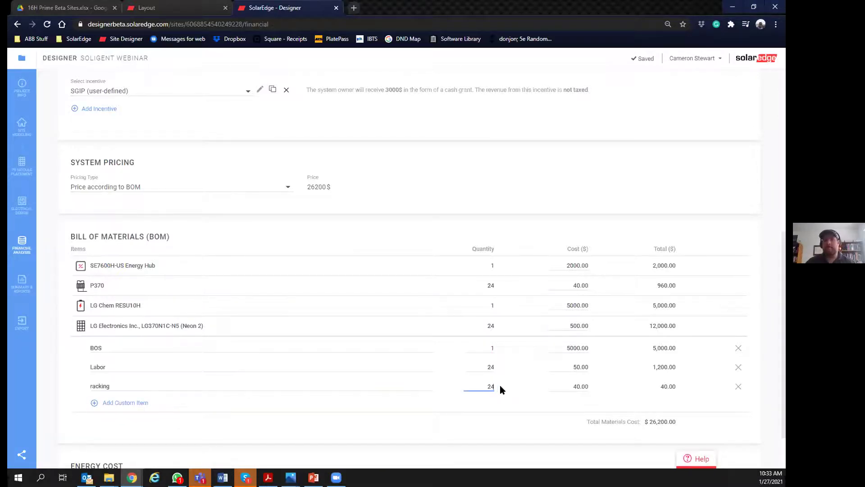
drag(574, 386, 607, 387)
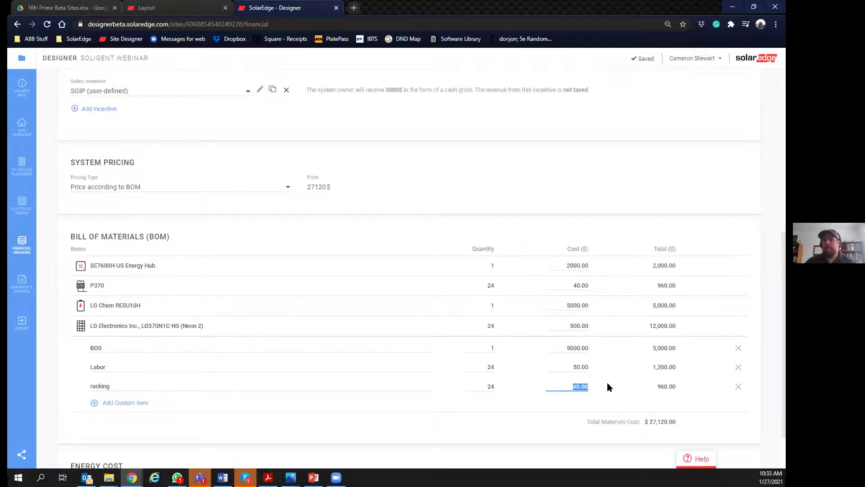
text(5)
click(512, 406)
scroll(305, 359, down, 1)
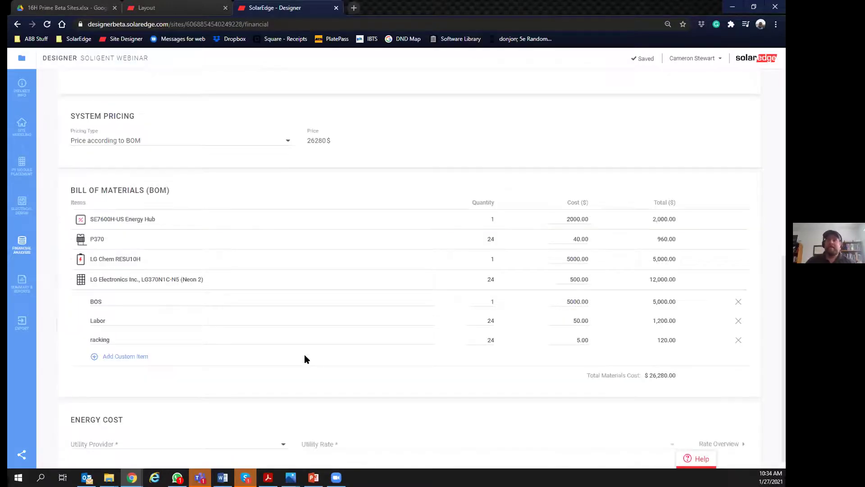
Step: Set the racking item's unit cost to 10.00
click(584, 339)
text(10)
click(491, 394)
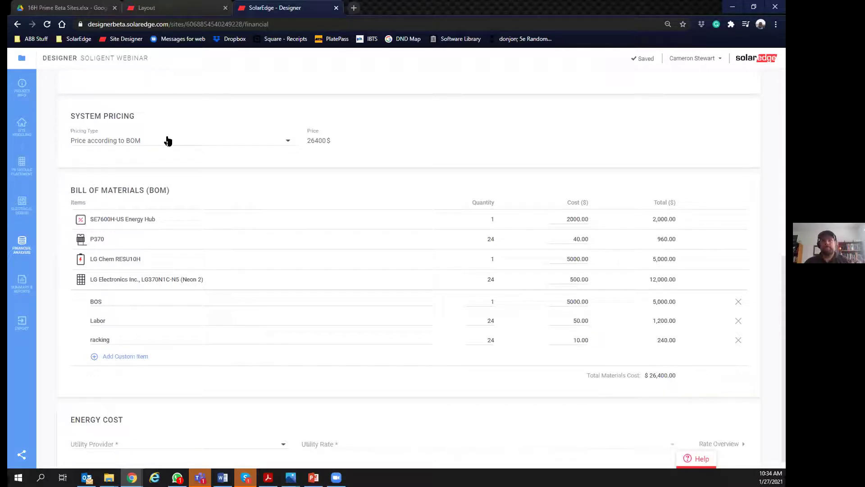
Step: Browse the available utility providers in the energy cost section and choose Salt River Project
scroll(181, 180, down, 1)
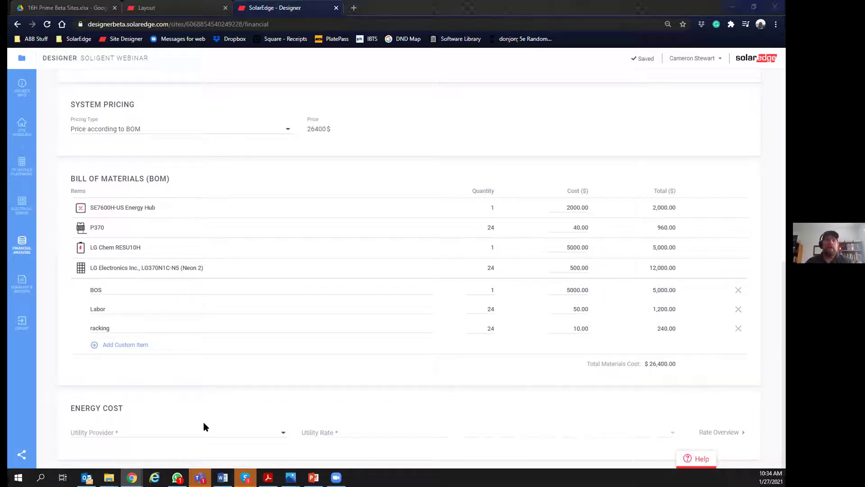
click(282, 431)
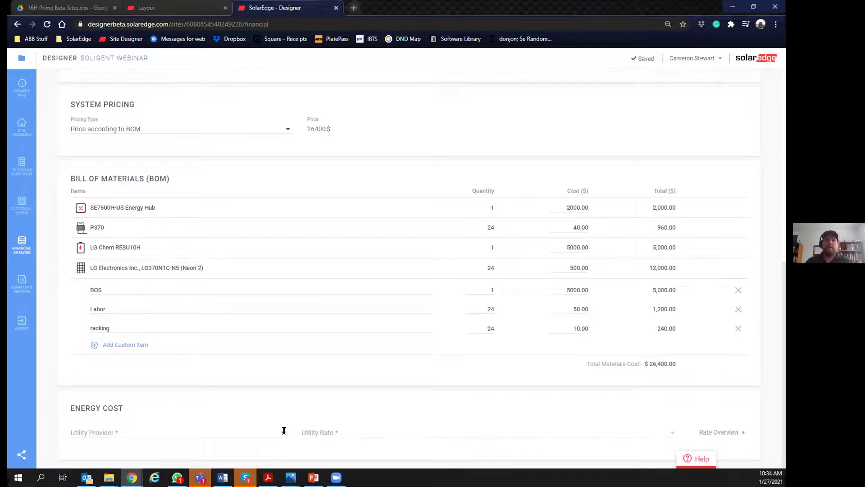
click(474, 430)
click(170, 432)
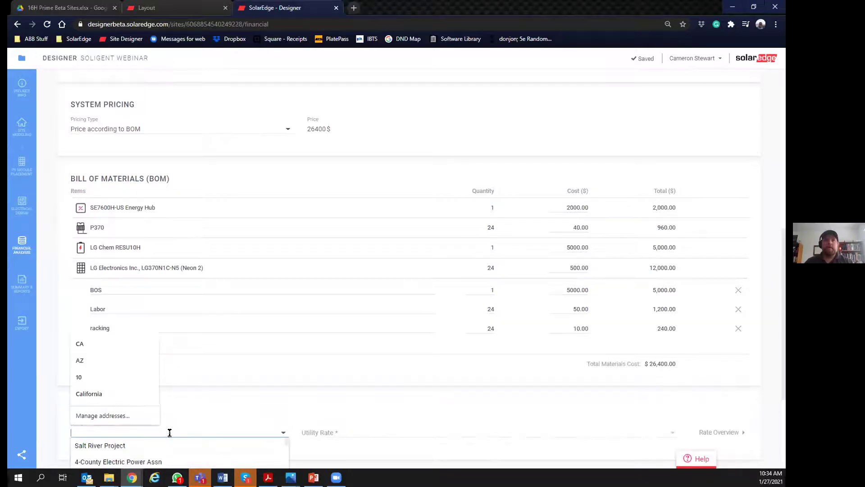
scroll(171, 439, down, 2)
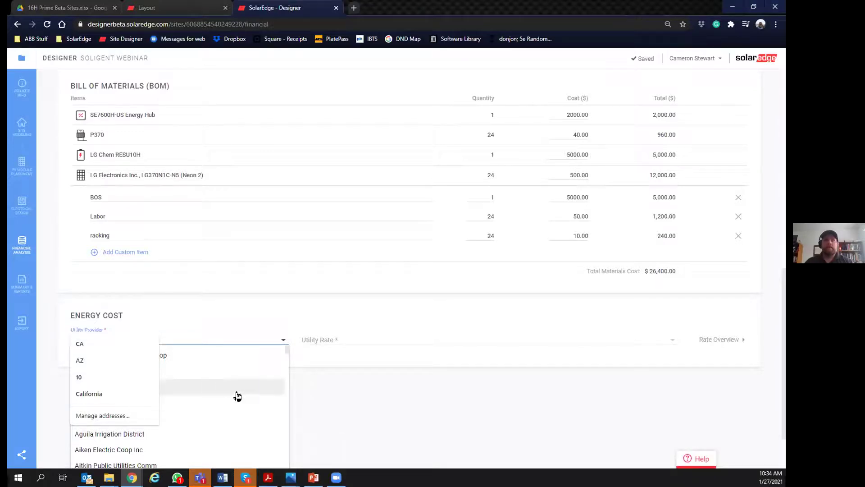
scroll(131, 396, down, 3)
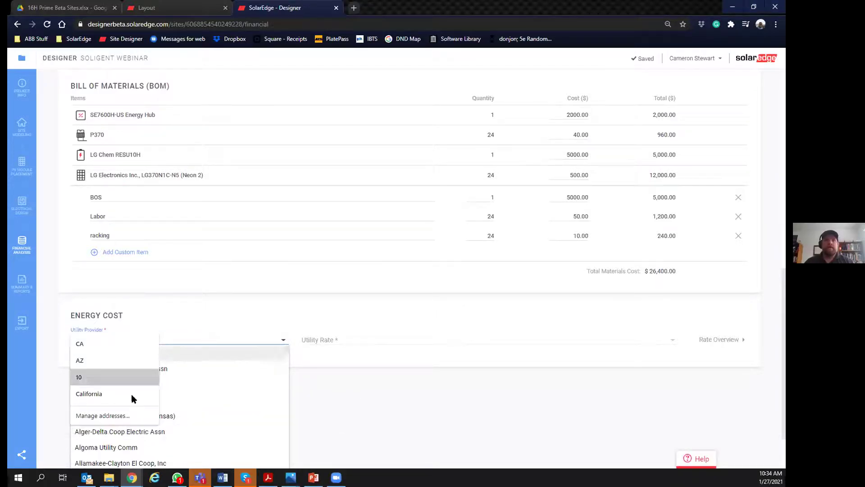
click(392, 431)
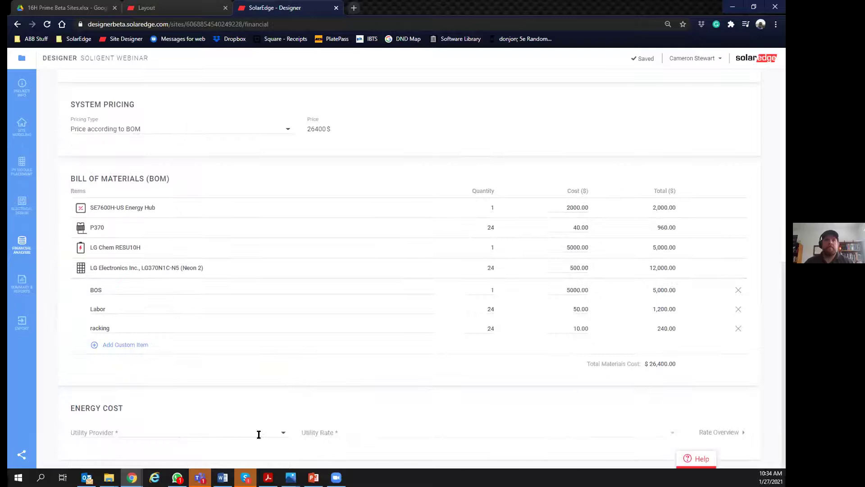
click(284, 431)
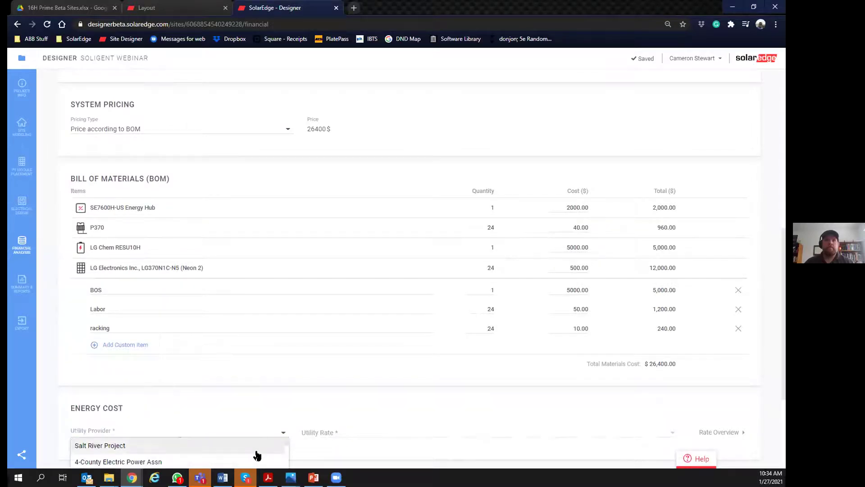
click(258, 446)
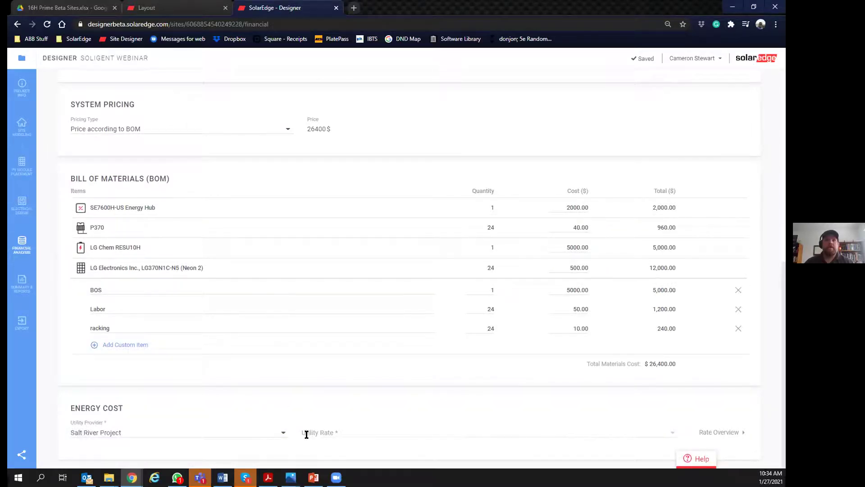
Step: Change the utility provider from the provider list to Pacific Gas & Electric Co, filtering the names by "pac"
click(283, 432)
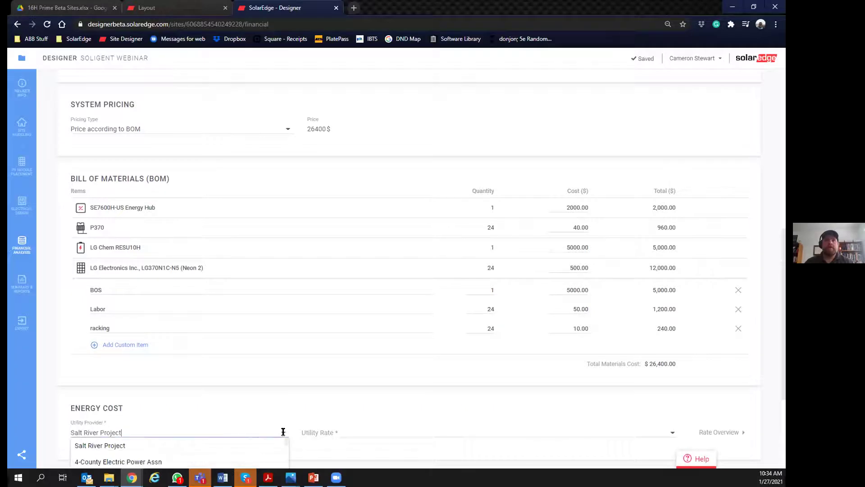
scroll(250, 451, down, 5)
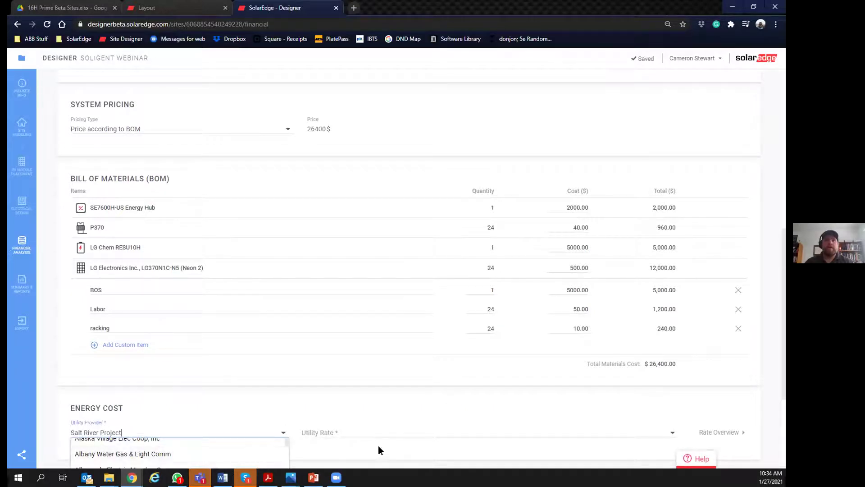
scroll(378, 446, down, 4)
scroll(214, 386, down, 3)
scroll(216, 388, down, 10)
scroll(215, 388, down, 15)
scroll(215, 389, down, 12)
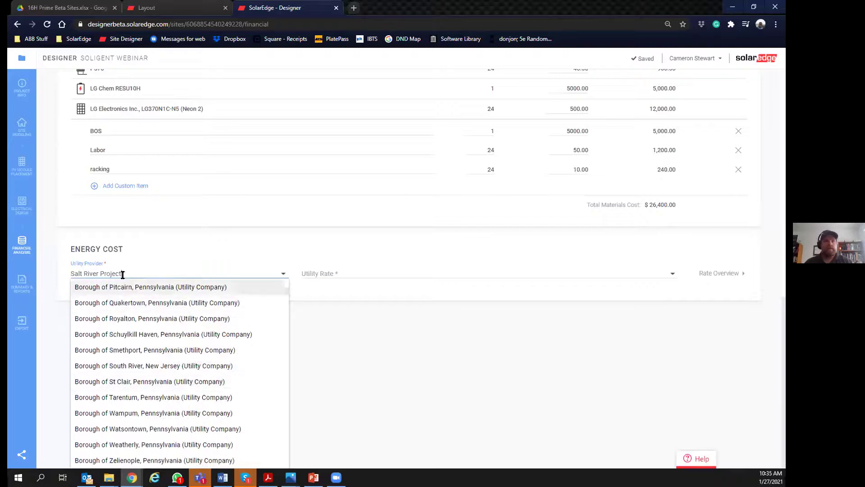
drag(122, 275, 58, 274)
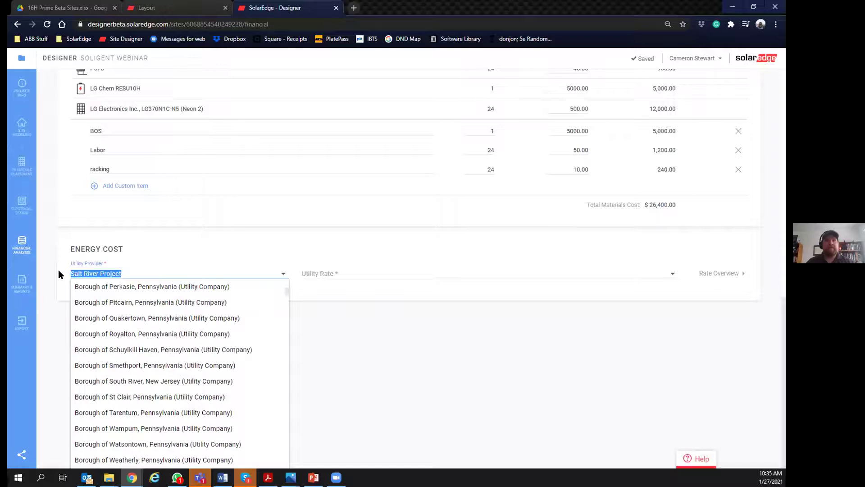
text(pac)
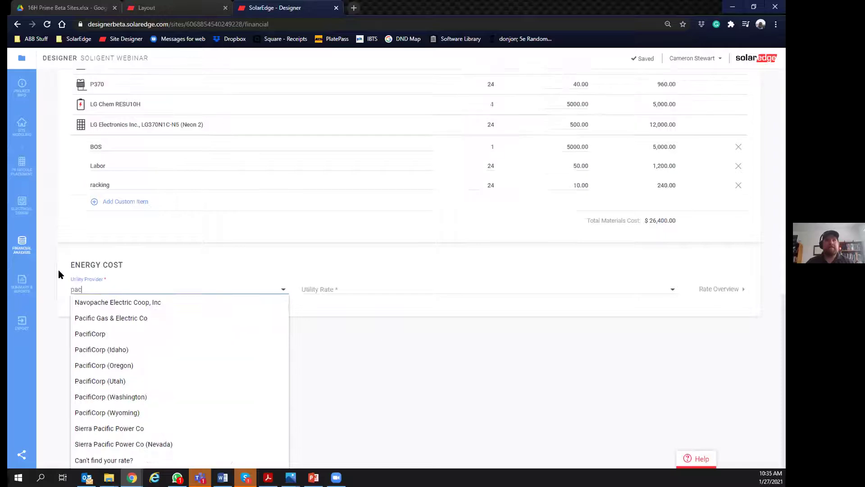
click(83, 318)
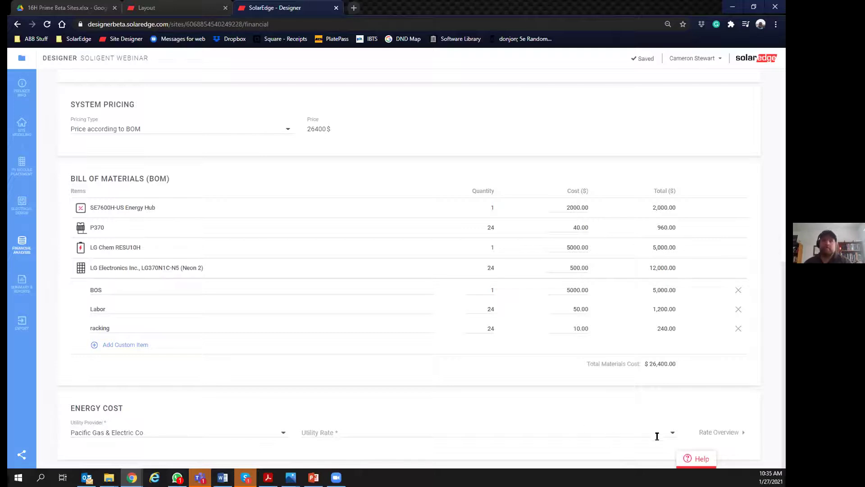
Step: Browse the provider's utility rates and choose E-6 -Residential Time of Use Baseline Region Y (user-defined)
click(496, 433)
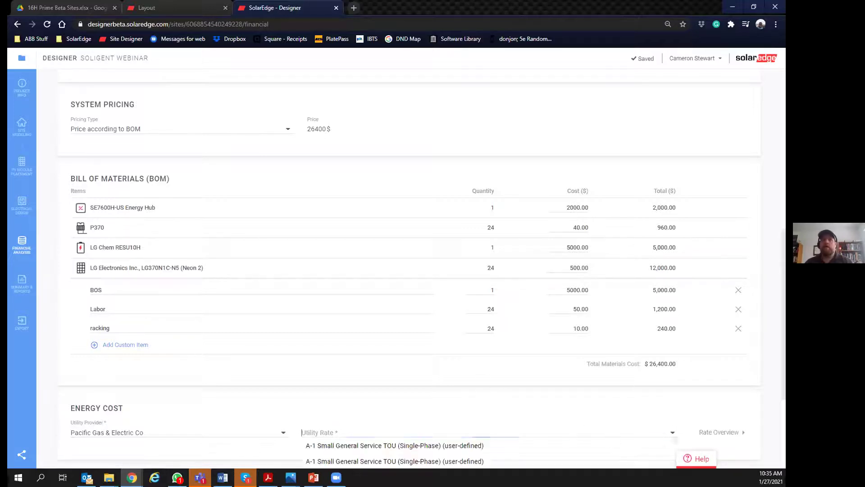
scroll(720, 435, down, 4)
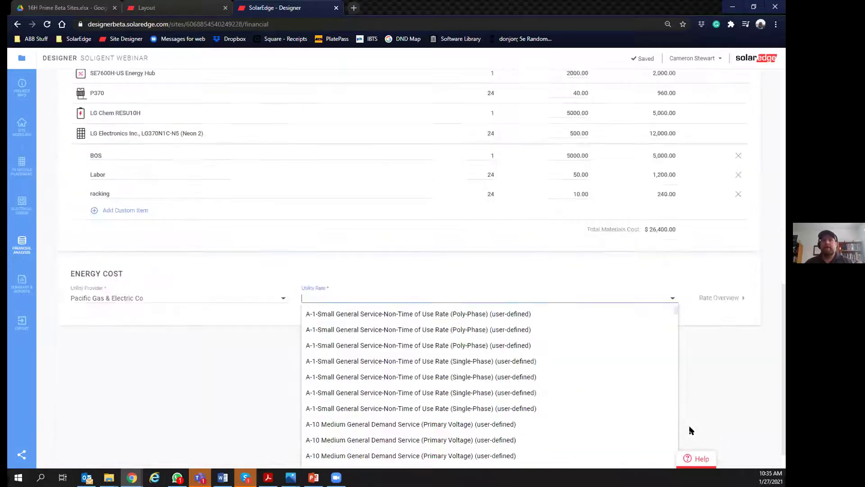
scroll(459, 388, down, 10)
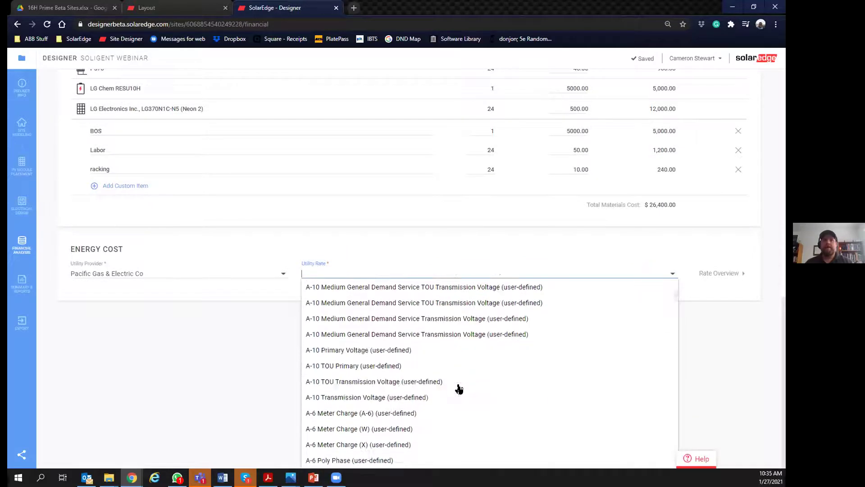
scroll(459, 387, down, 5)
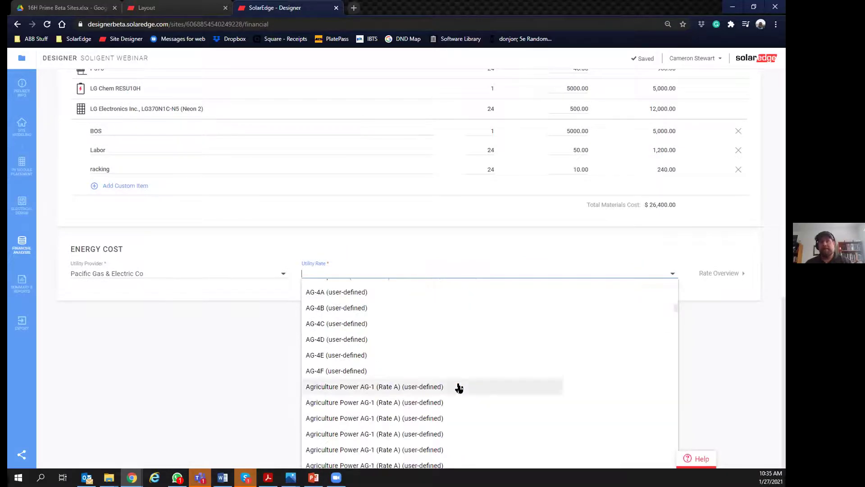
scroll(450, 388, down, 6)
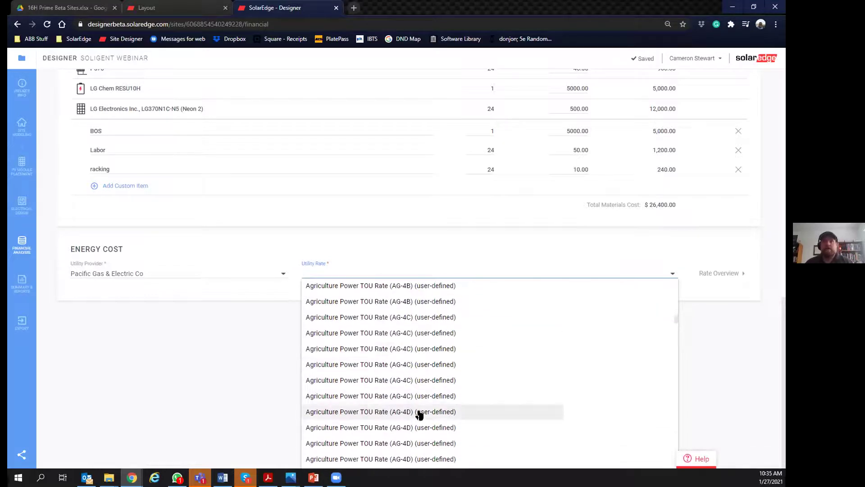
scroll(419, 415, down, 2)
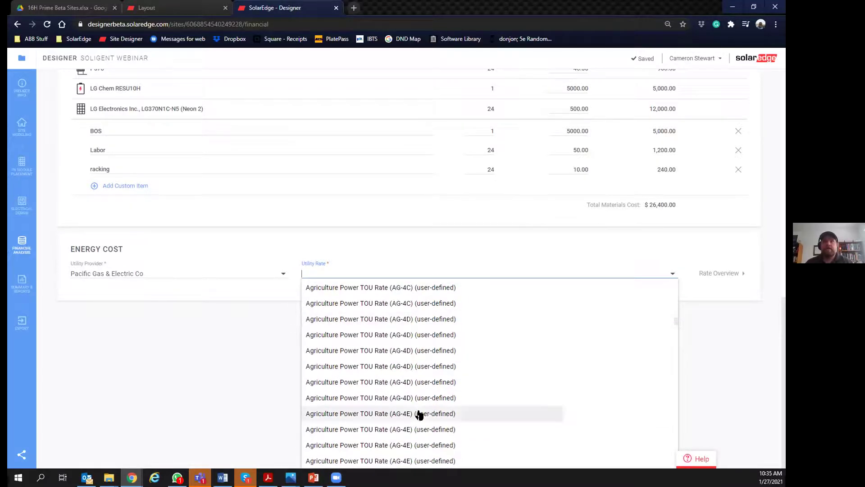
scroll(360, 351, down, 6)
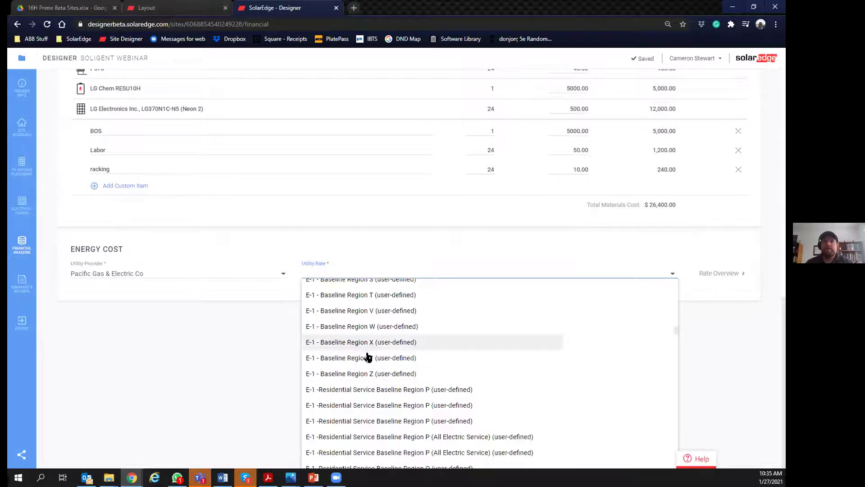
scroll(382, 382, down, 3)
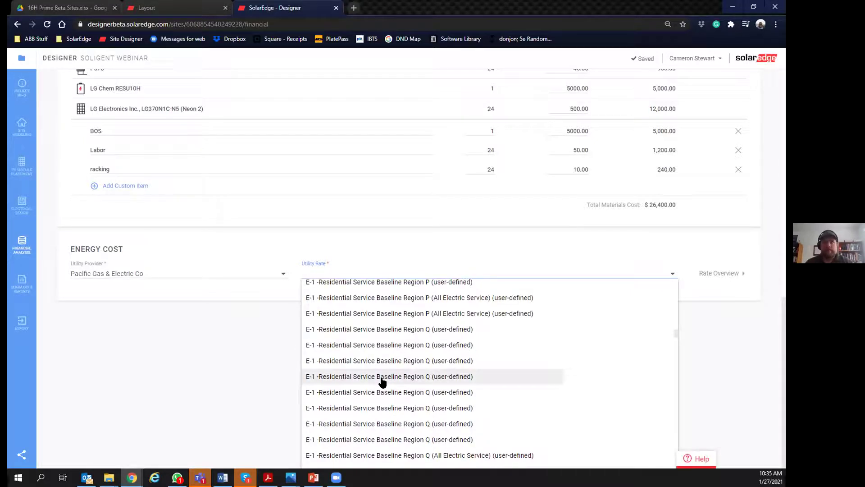
scroll(383, 382, down, 5)
scroll(380, 382, down, 10)
scroll(381, 382, down, 10)
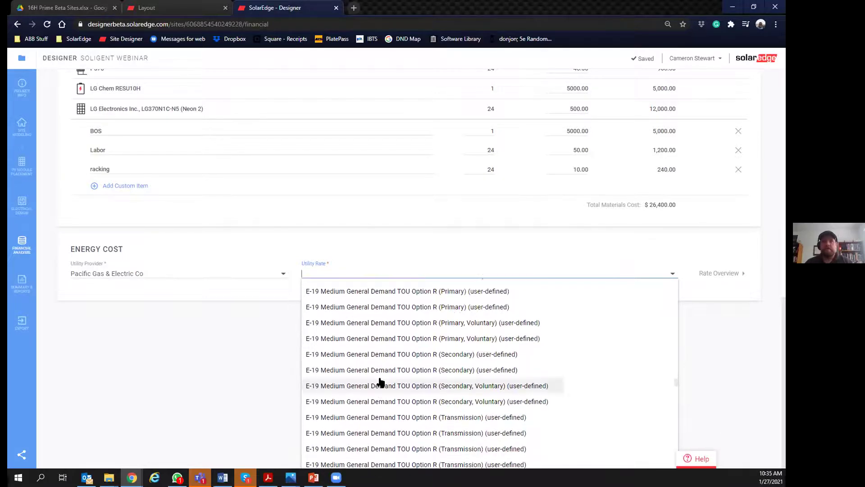
scroll(381, 382, down, 10)
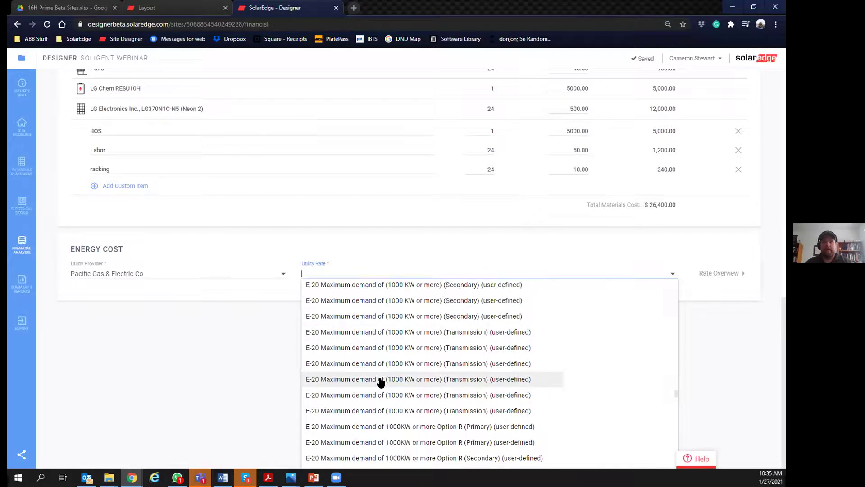
scroll(380, 382, down, 5)
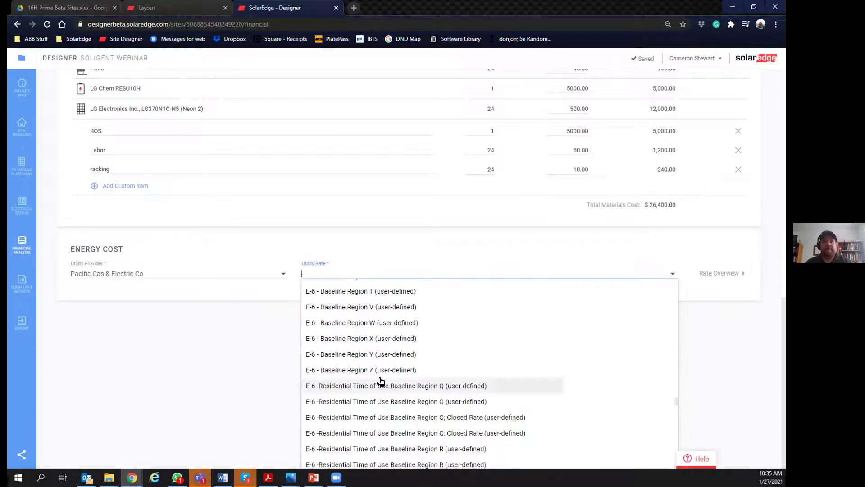
scroll(381, 382, down, 12)
scroll(380, 382, down, 10)
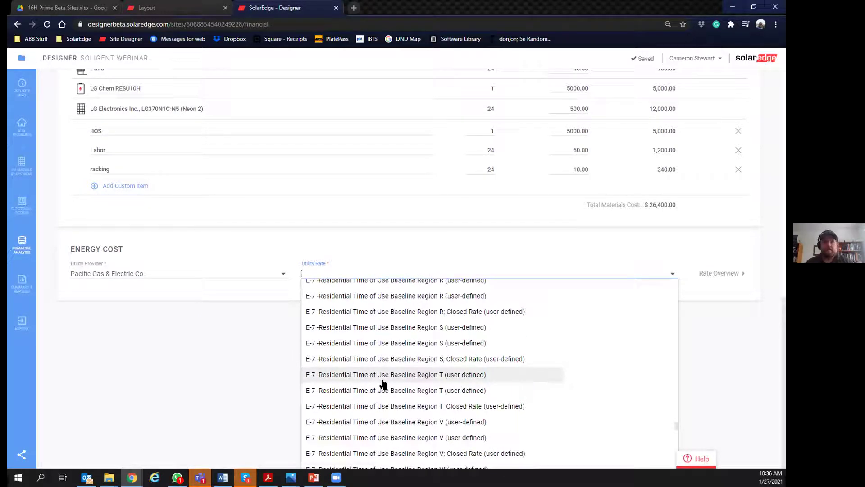
scroll(381, 385, down, 3)
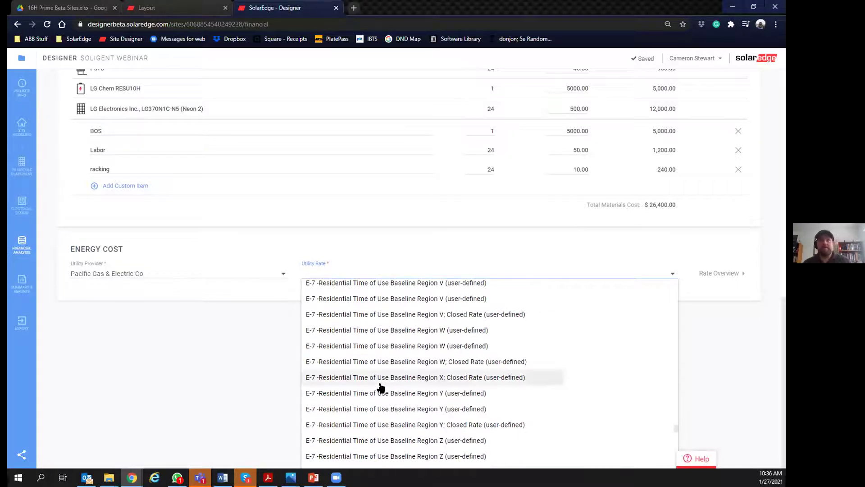
scroll(380, 386, up, 10)
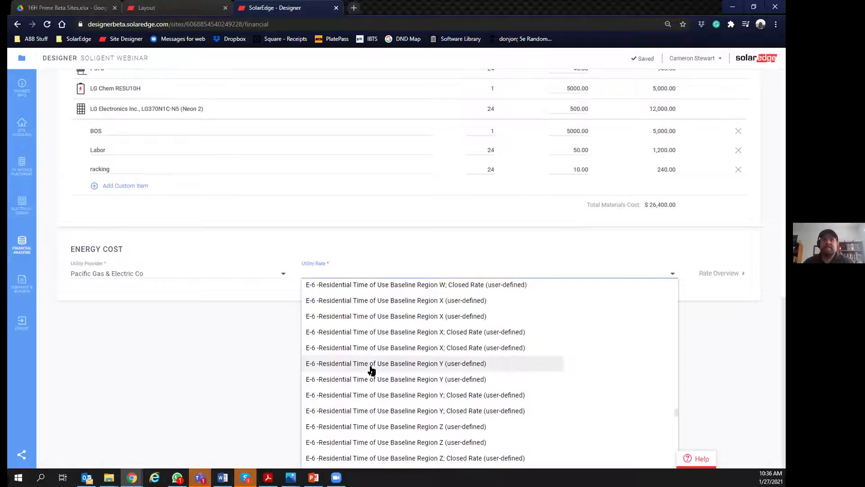
click(370, 363)
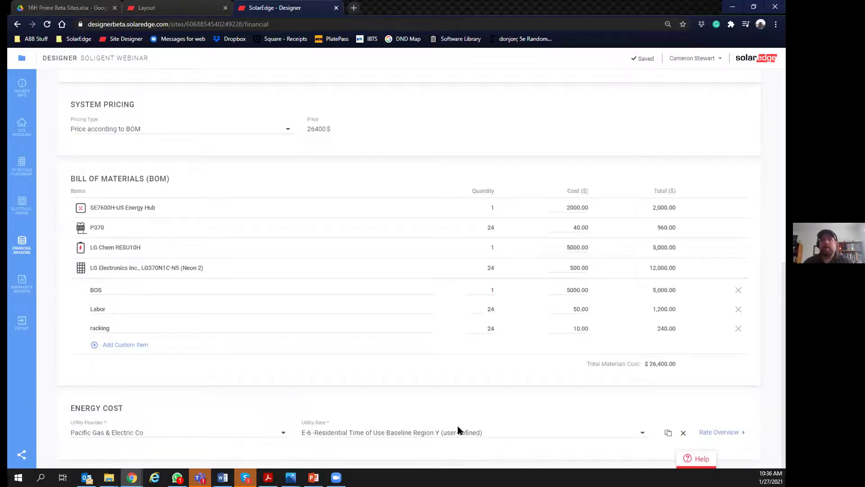
Step: Examine the selected rate's overview, including its fixed charges, charge structure and weekday and weekend charge schedule, and close it
click(725, 433)
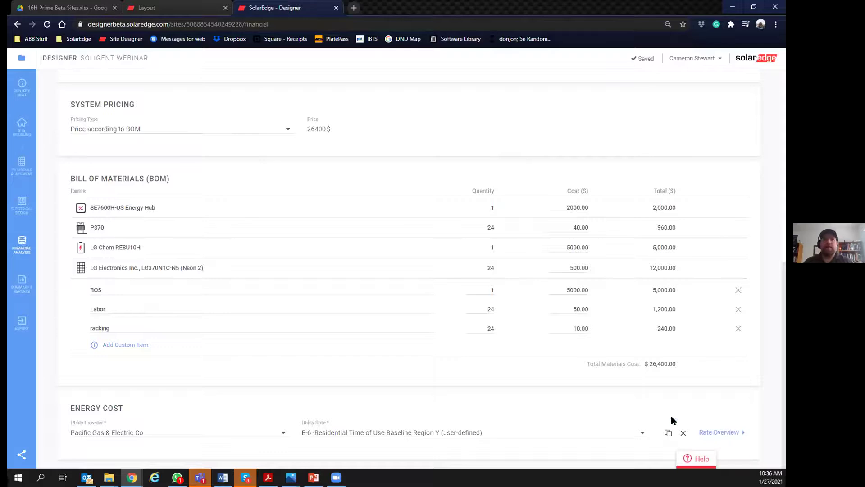
scroll(682, 313, down, 2)
scroll(683, 316, up, 2)
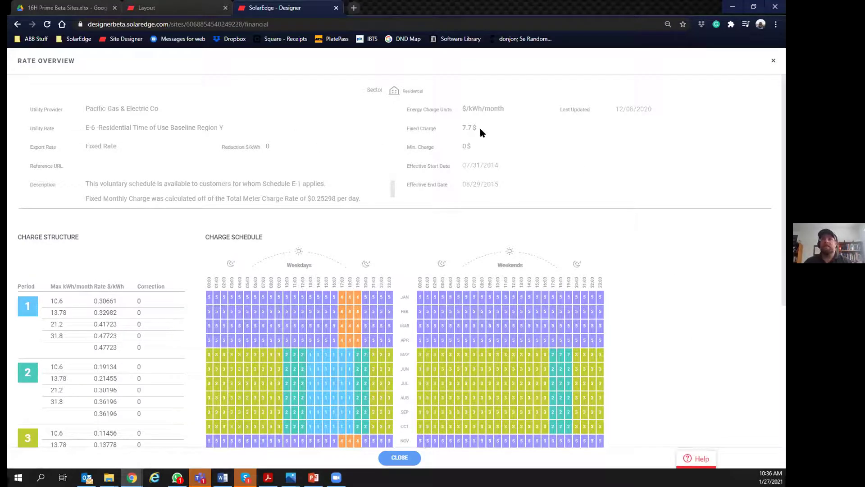
scroll(622, 266, down, 1)
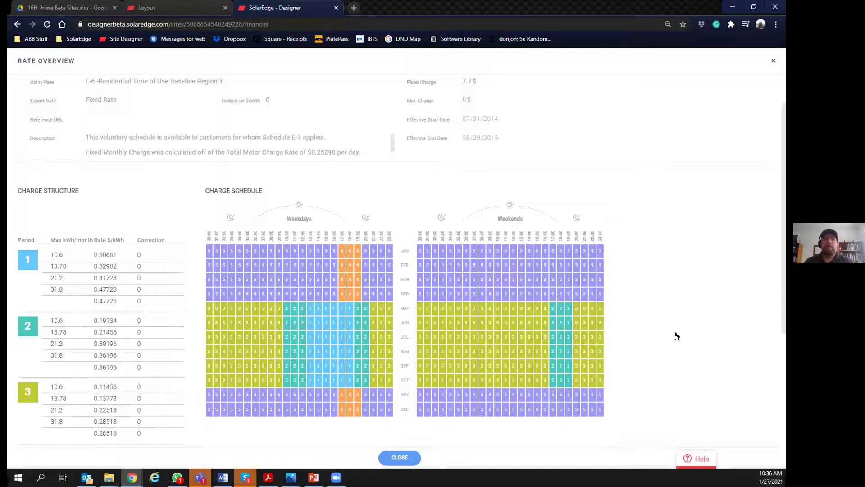
scroll(676, 334, down, 2)
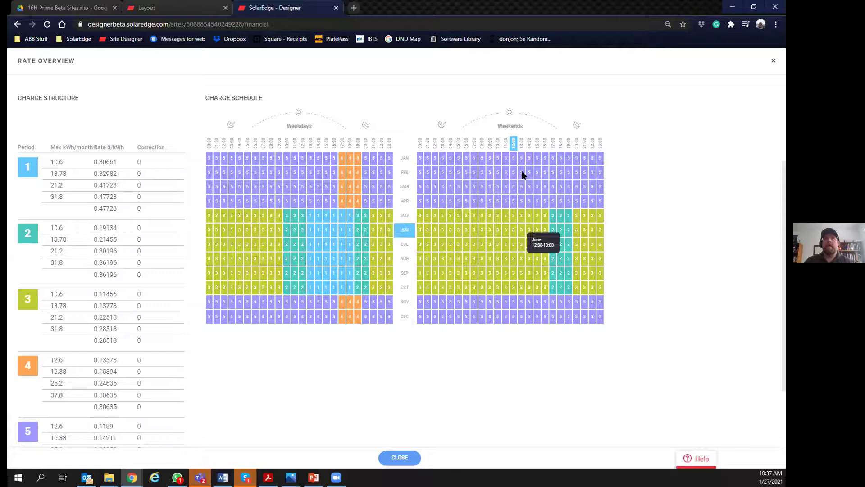
scroll(505, 244, up, 2)
scroll(487, 257, down, 2)
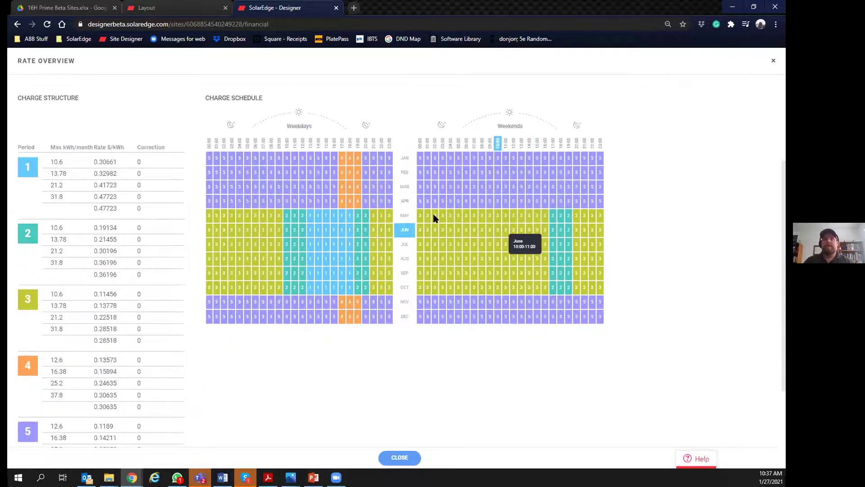
scroll(421, 245, up, 1)
scroll(421, 244, up, 2)
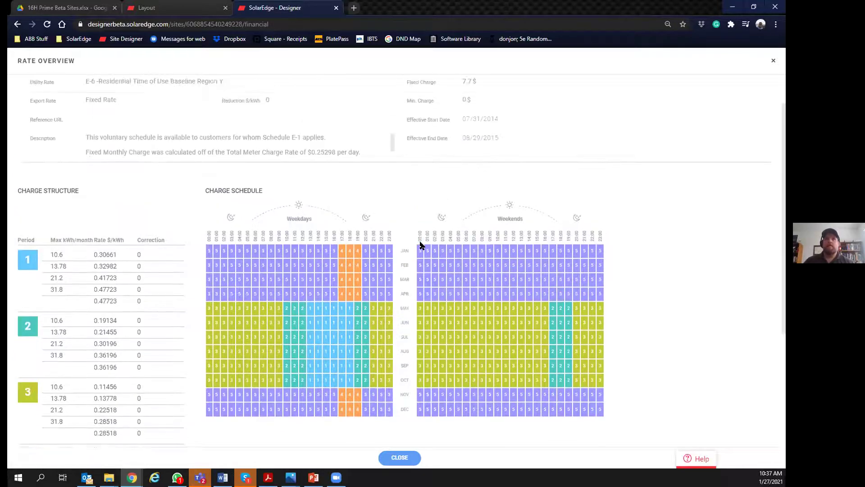
click(399, 457)
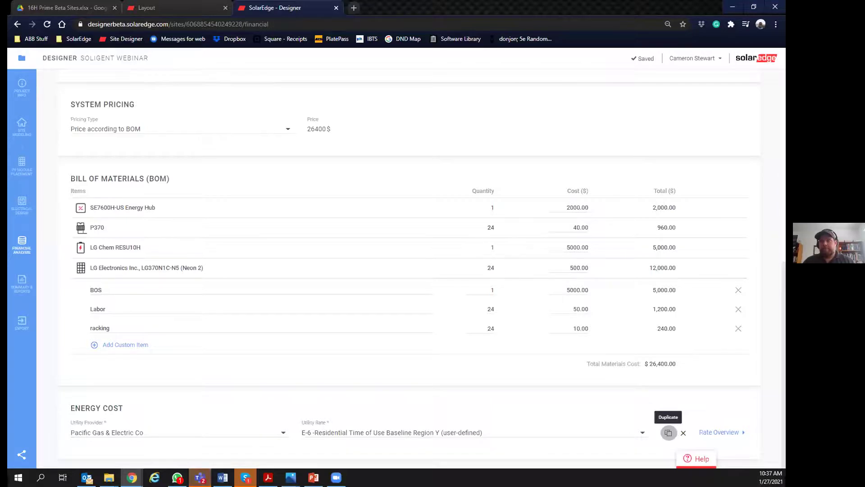
Step: Duplicate the selected utility rate and fill the weekend hours 00:00 to 04:00 from May to October with period 4
click(668, 433)
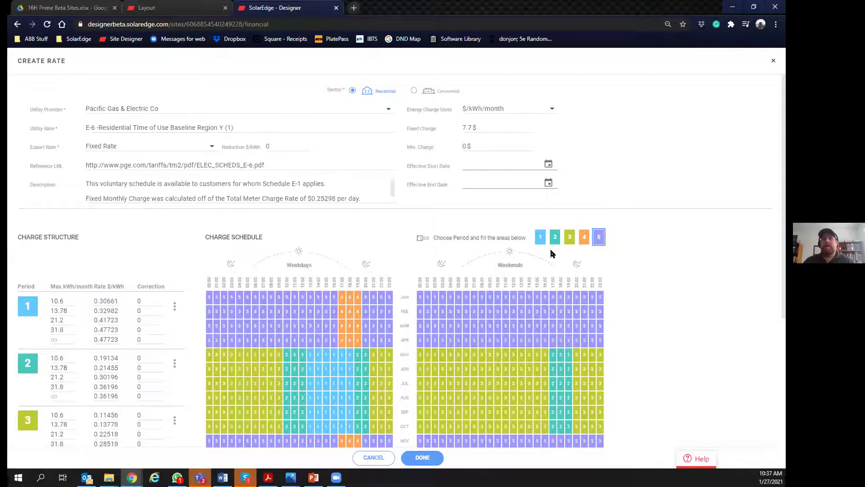
scroll(550, 250, down, 1)
click(584, 191)
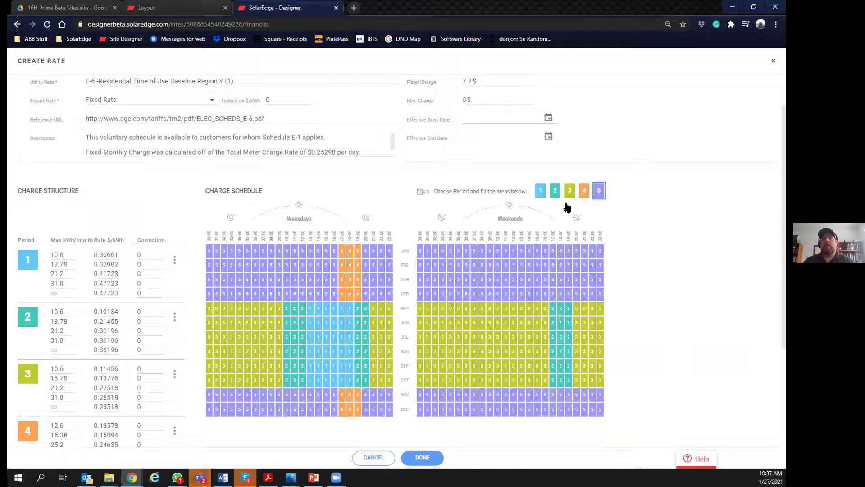
drag(439, 309, 448, 382)
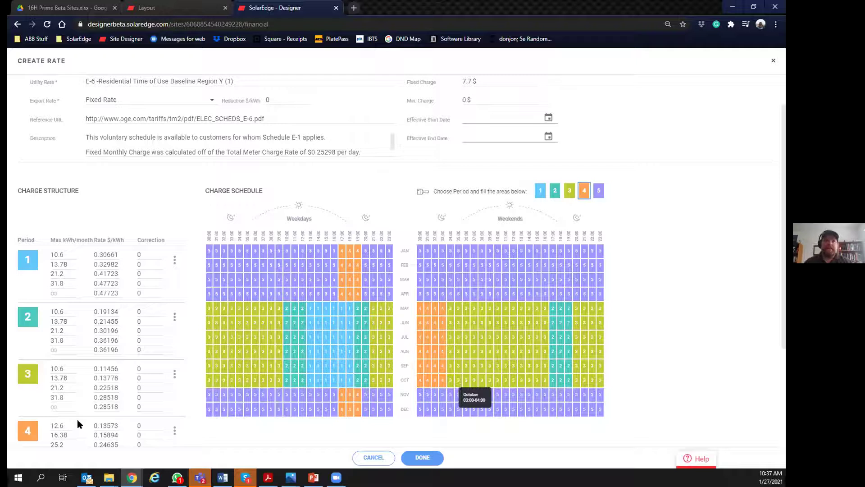
scroll(80, 421, down, 1)
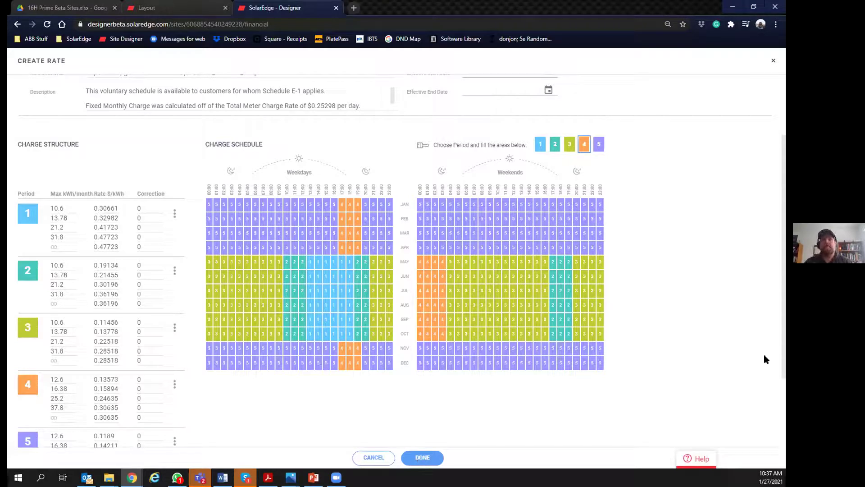
scroll(695, 359, up, 2)
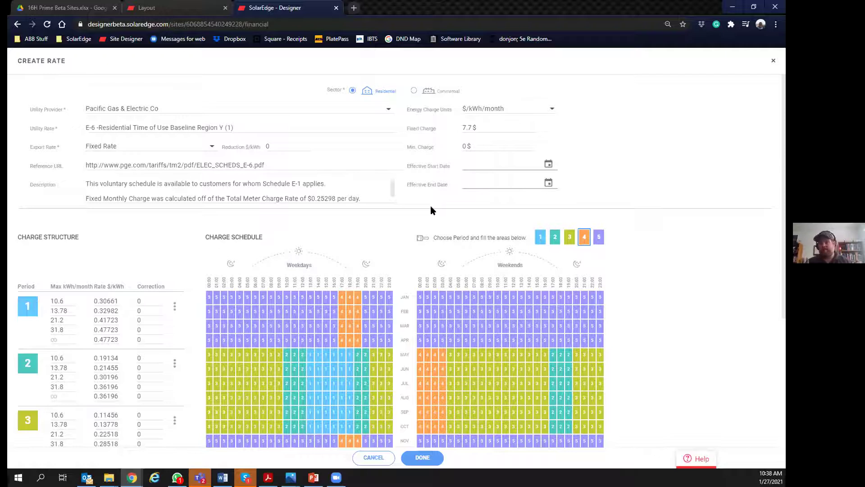
Step: Cancel the creation of the duplicated rate and discard all its changes
click(368, 459)
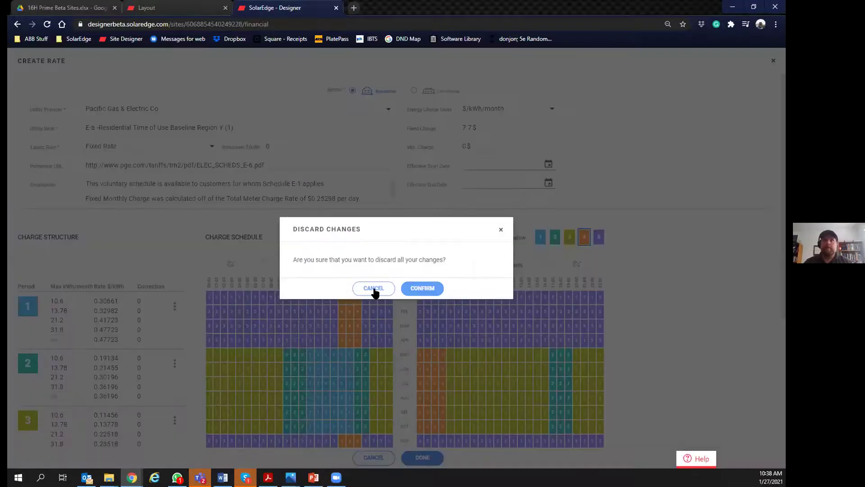
click(374, 290)
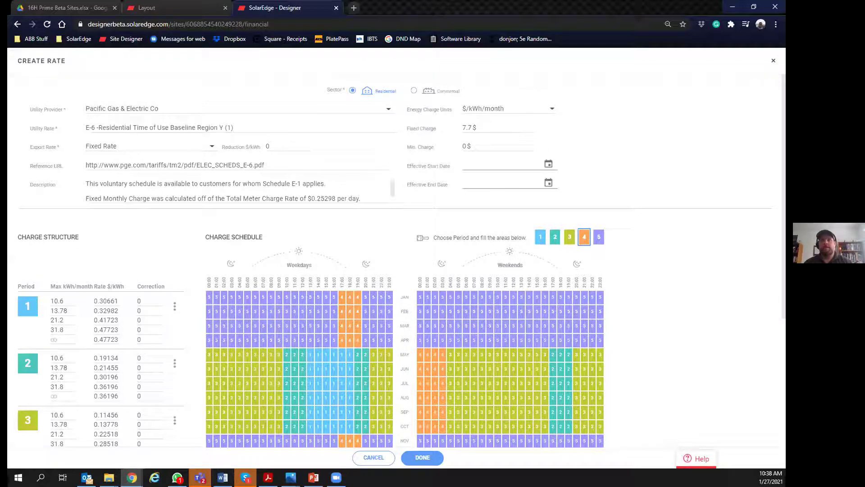
click(386, 456)
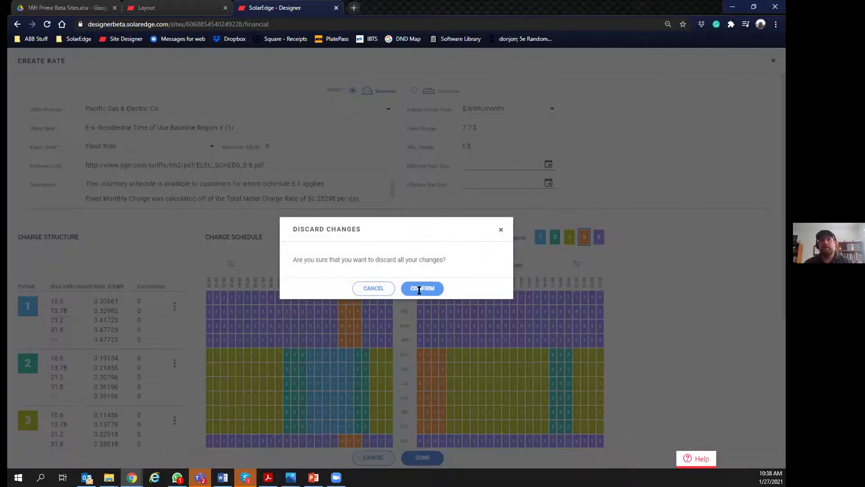
click(421, 289)
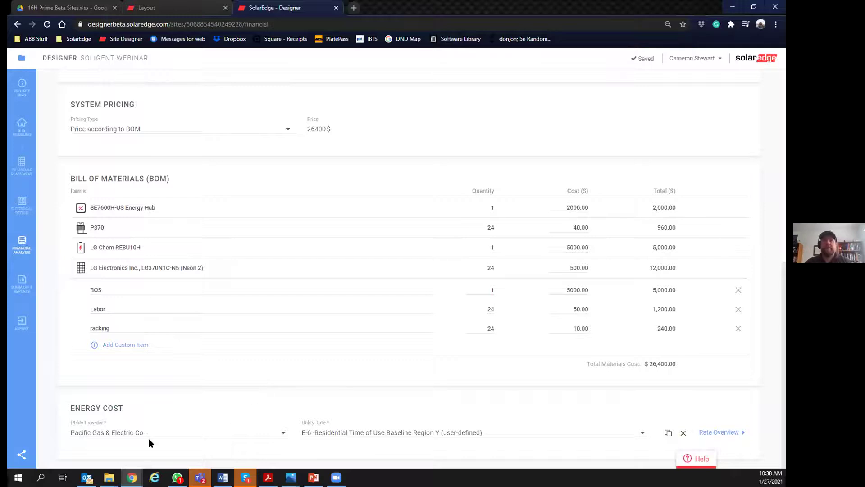
Step: Open the project summary report and set its 3D image to a top-down grid view of the house
click(22, 280)
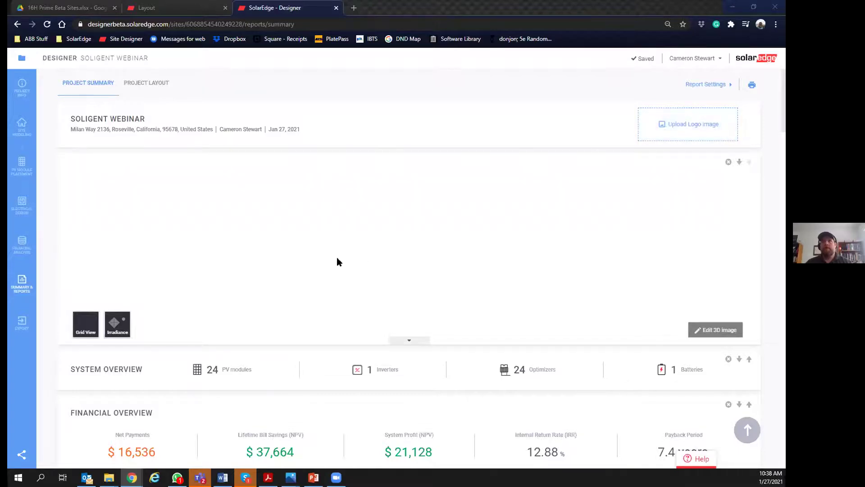
click(545, 267)
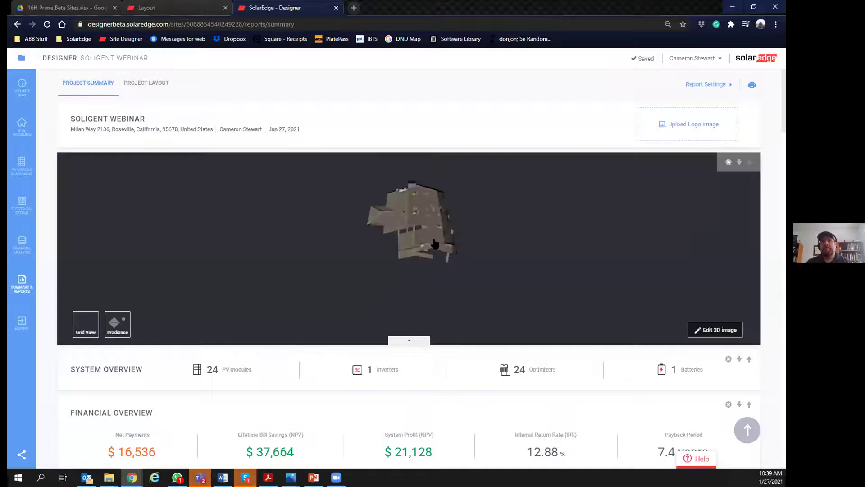
click(721, 330)
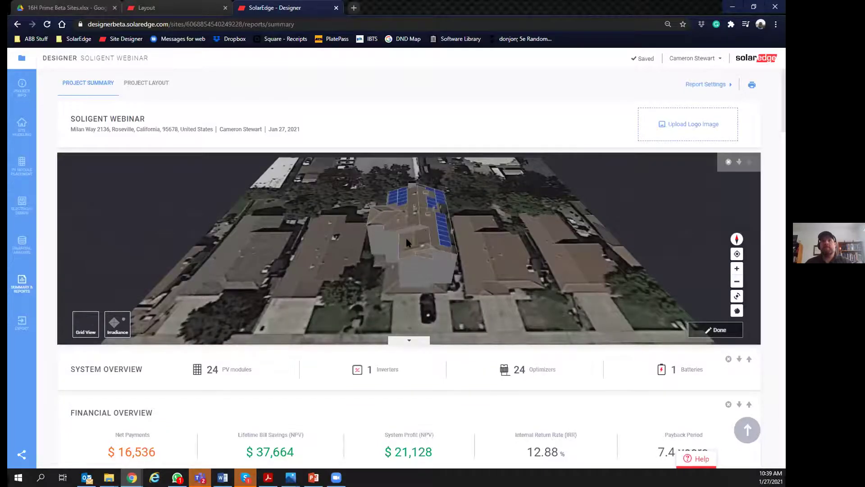
click(86, 327)
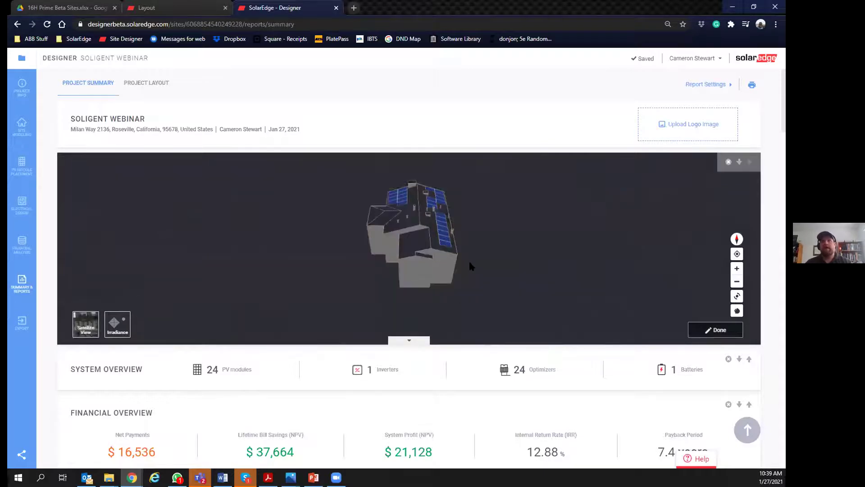
middle_drag(470, 276, 470, 292)
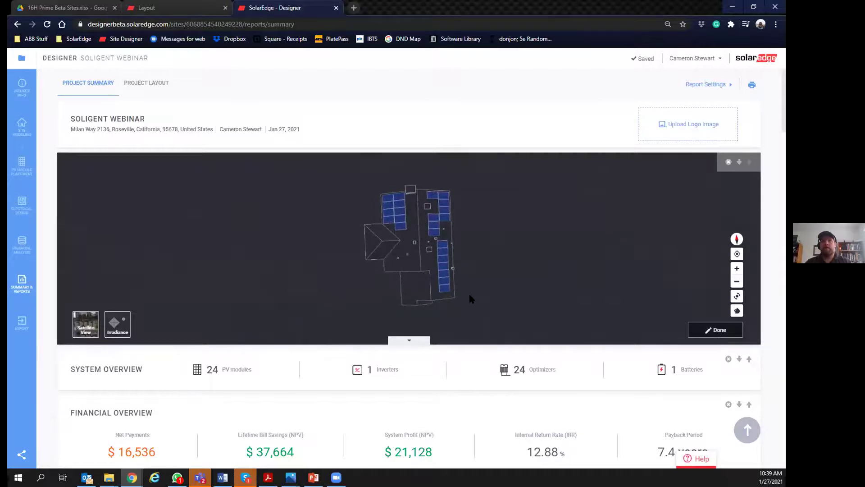
click(723, 333)
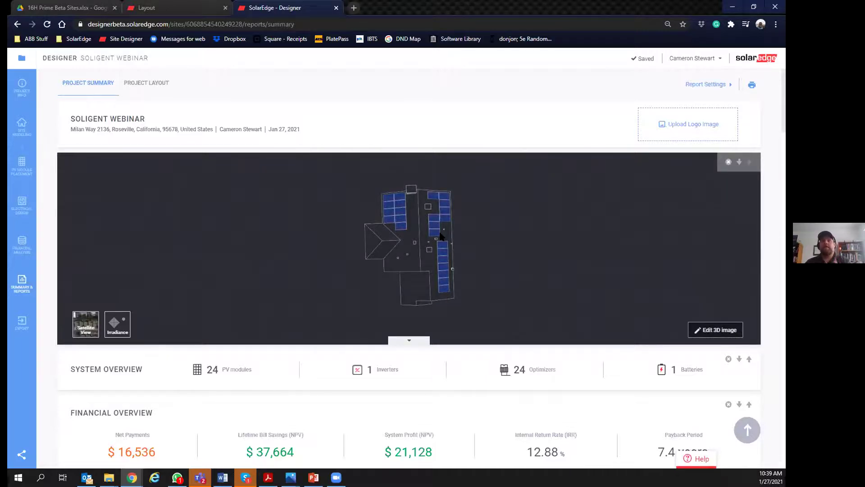
Step: Move the 3D image section below the system overview and back above it
click(739, 162)
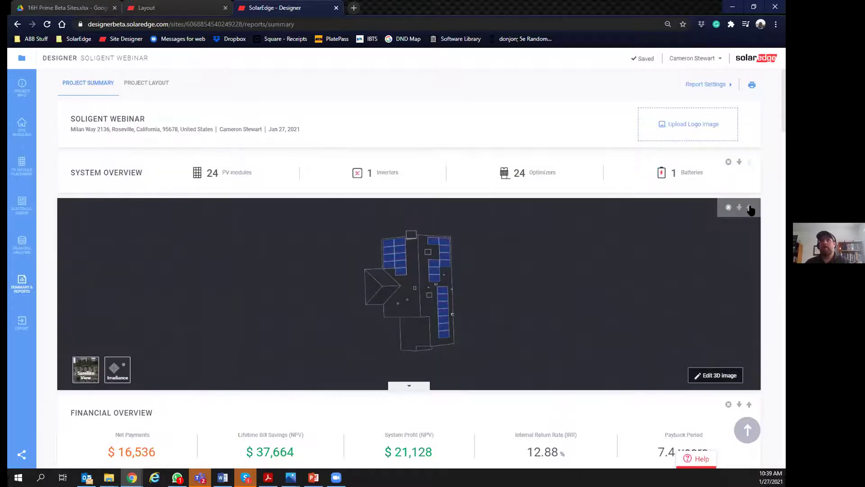
click(749, 207)
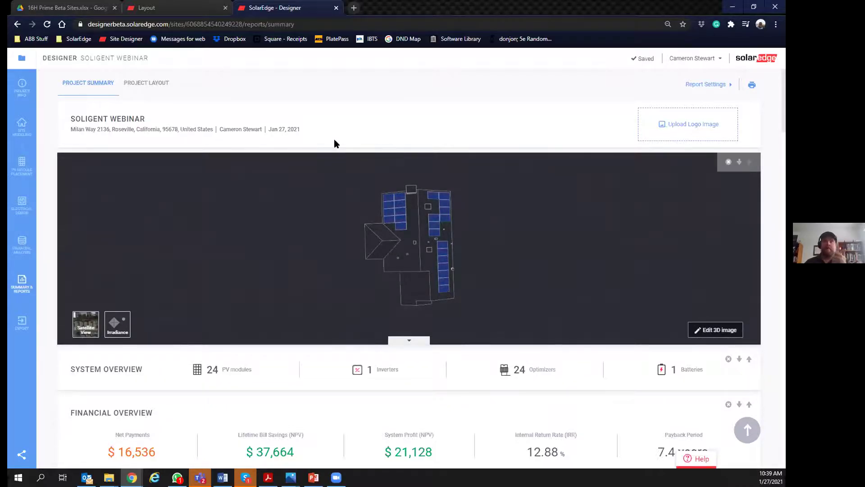
click(702, 129)
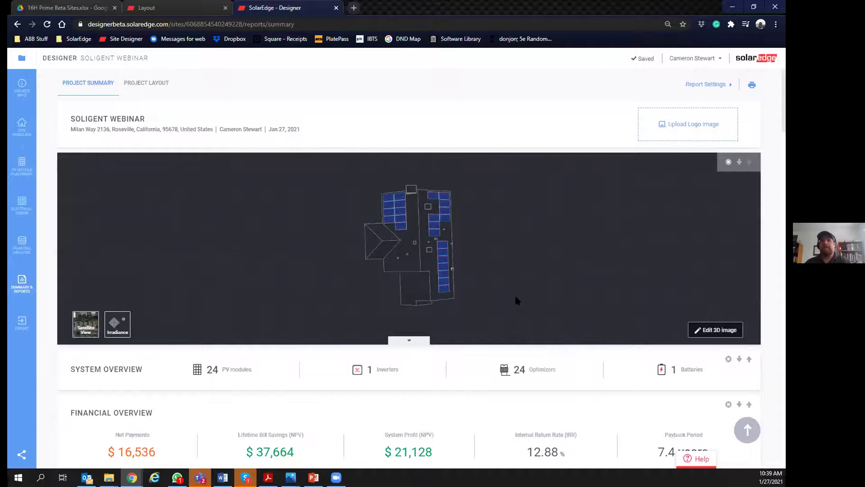
Step: Customize the report layout by placing Financial Overview above 3D Image and hiding PV Modules, and apply it
click(711, 87)
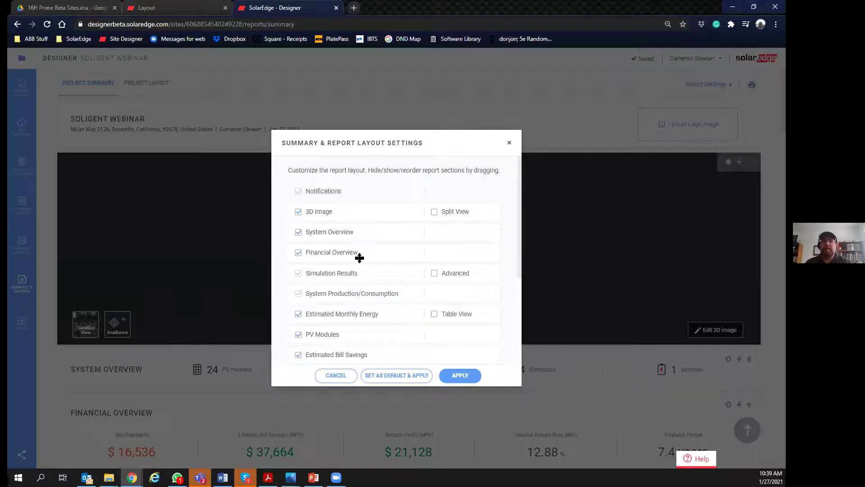
drag(362, 255, 348, 213)
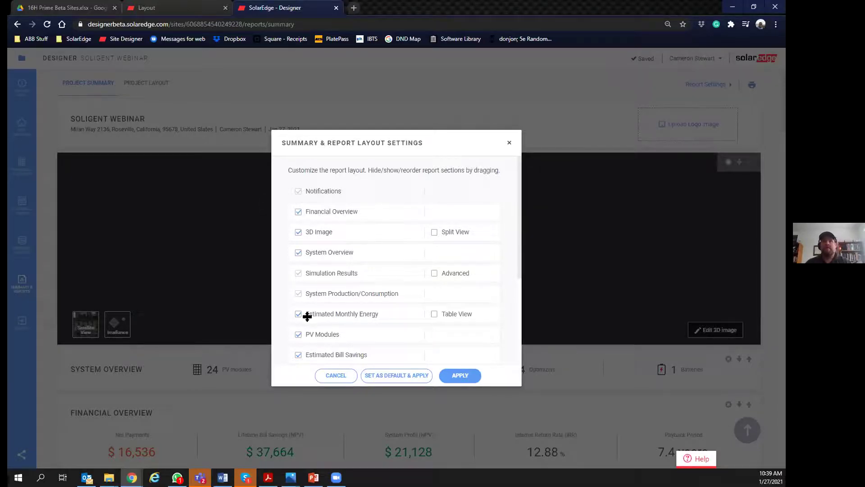
click(298, 335)
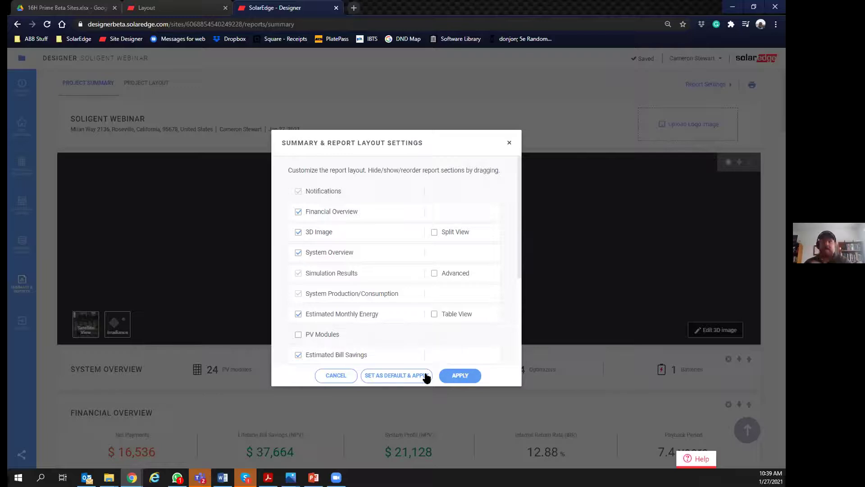
click(459, 376)
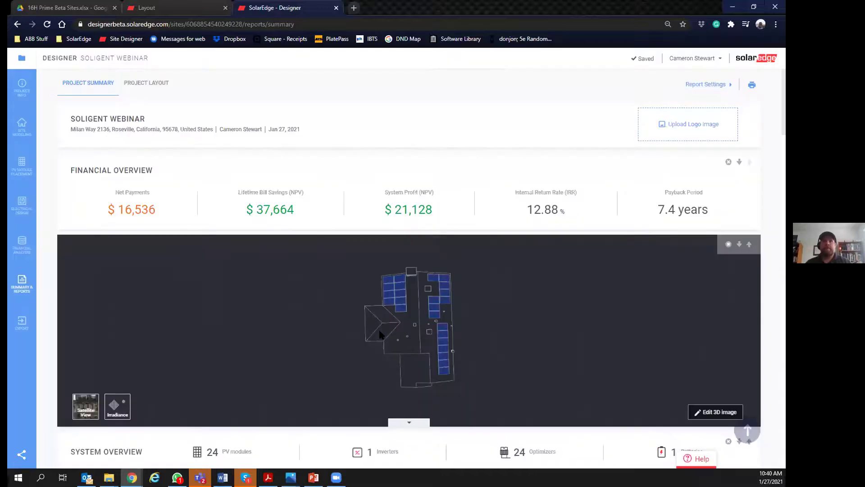
Step: Examine the report's financial overview, system overview and expanded simulation results
scroll(90, 181, down, 1)
scroll(103, 200, up, 1)
scroll(518, 245, down, 1)
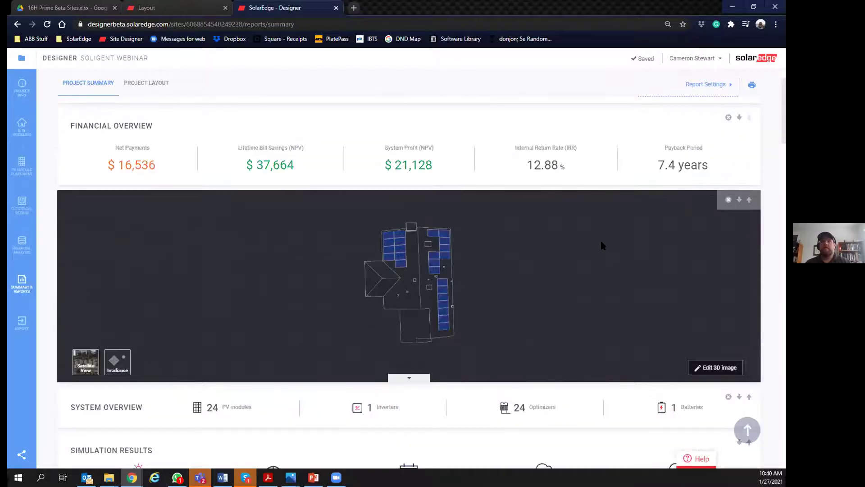
scroll(603, 246, up, 1)
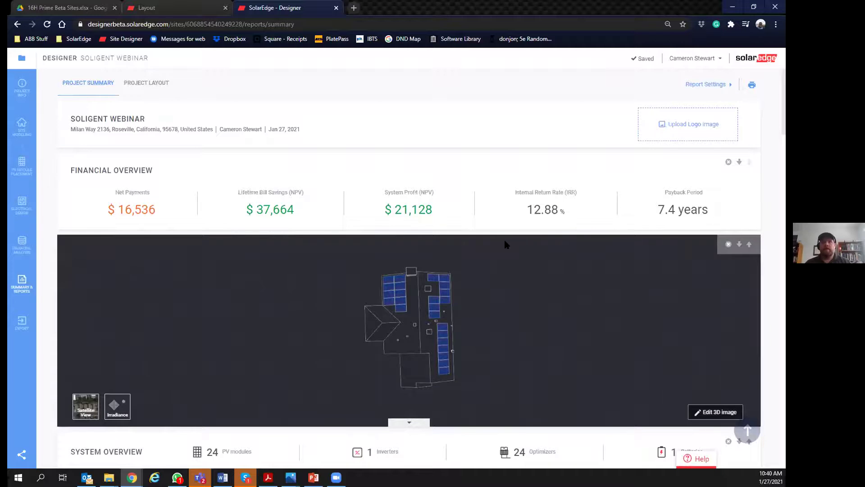
scroll(498, 294, down, 4)
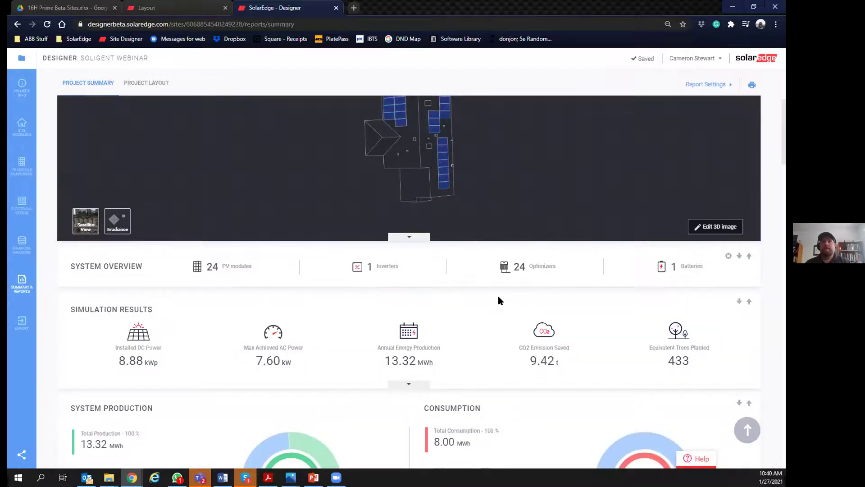
scroll(498, 300, down, 1)
scroll(493, 308, down, 2)
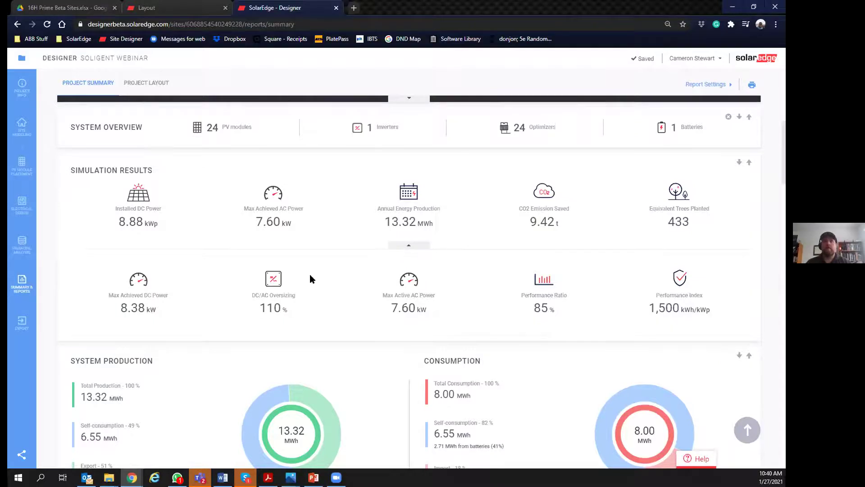
scroll(296, 250, down, 1)
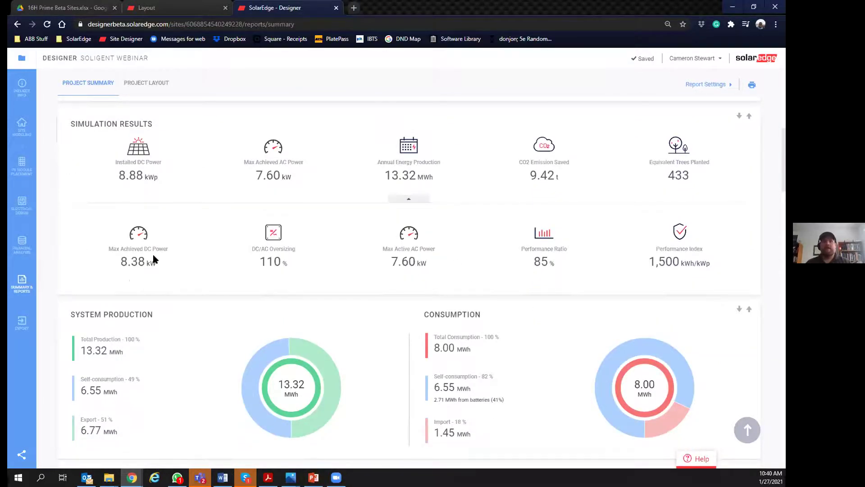
Step: Examine the system production, consumption and estimated monthly energy charts, toggling the clipped energy series off and on
scroll(199, 253, down, 2)
scroll(286, 255, down, 1)
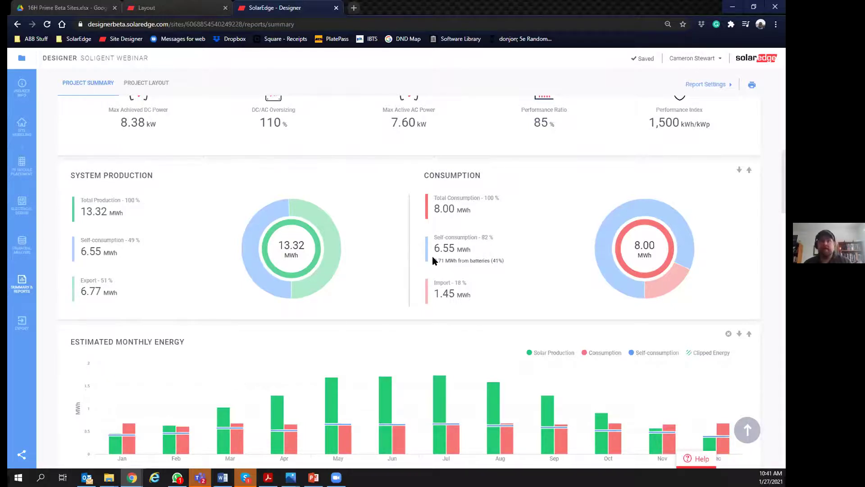
scroll(432, 255, down, 1)
scroll(441, 254, down, 1)
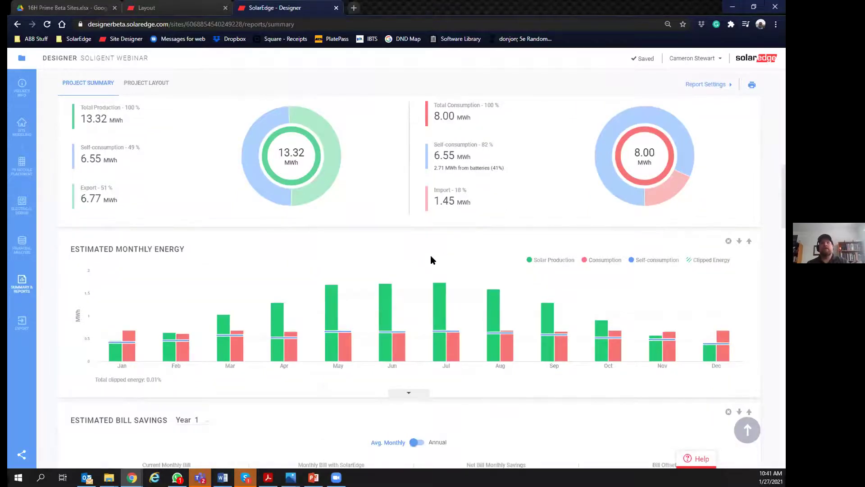
scroll(270, 279, down, 1)
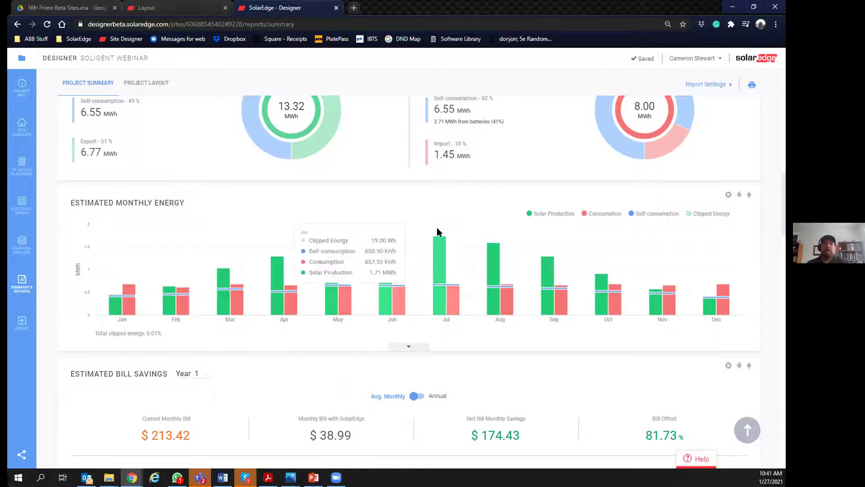
click(700, 211)
click(700, 211)
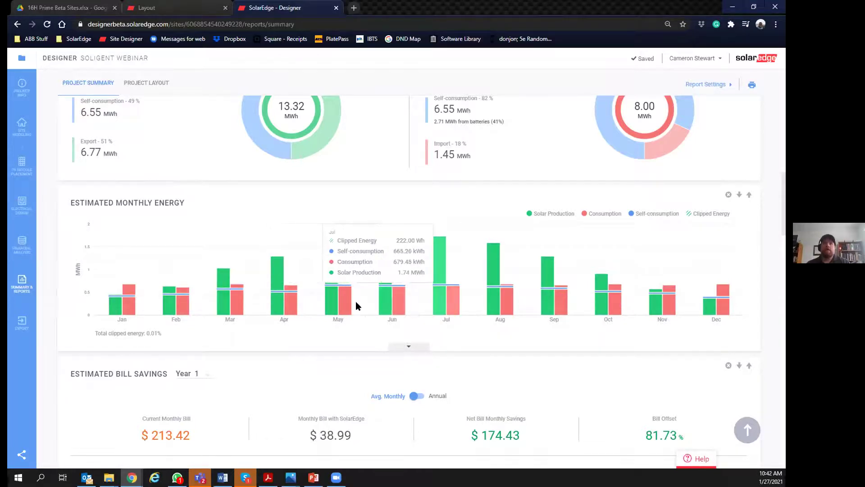
Step: Set the estimated bill savings section to Year 10 and bring the detailed financial analysis into view
scroll(355, 301, down, 3)
scroll(131, 243, down, 1)
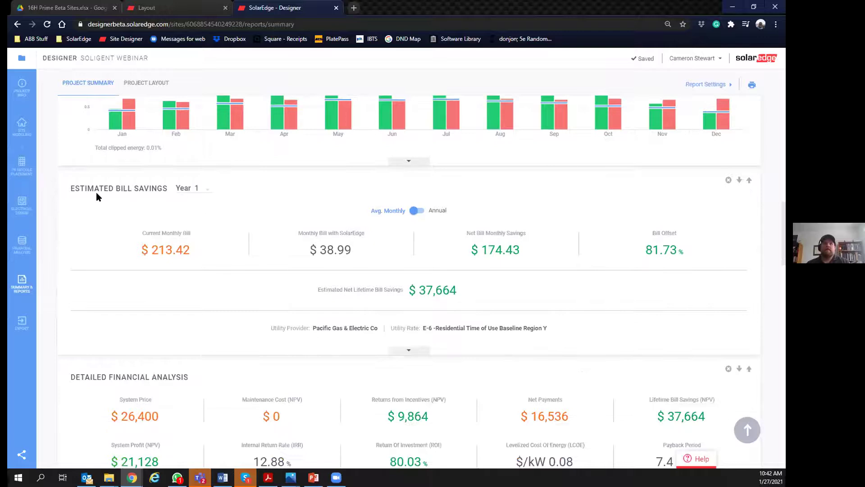
click(205, 190)
click(200, 343)
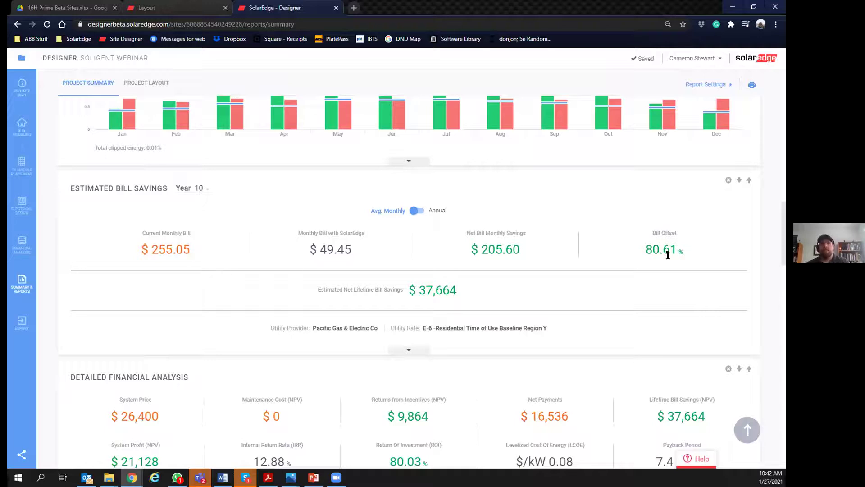
click(198, 188)
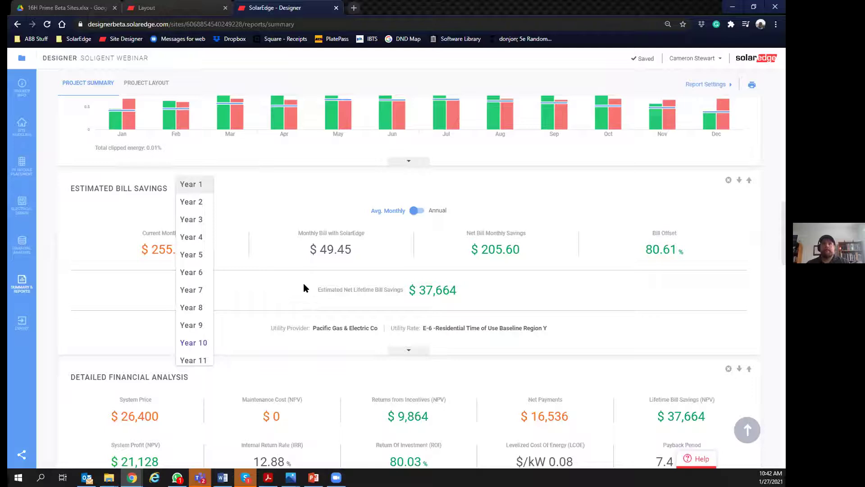
click(364, 331)
scroll(218, 293, down, 3)
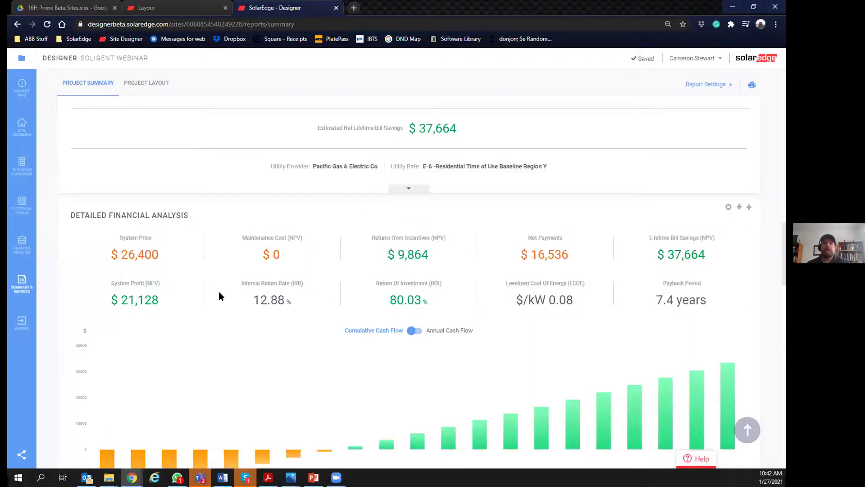
Step: Examine the report's detailed financial analysis, yearly cash flow, bill of materials, electrical design and system loss diagram
scroll(120, 365, down, 1)
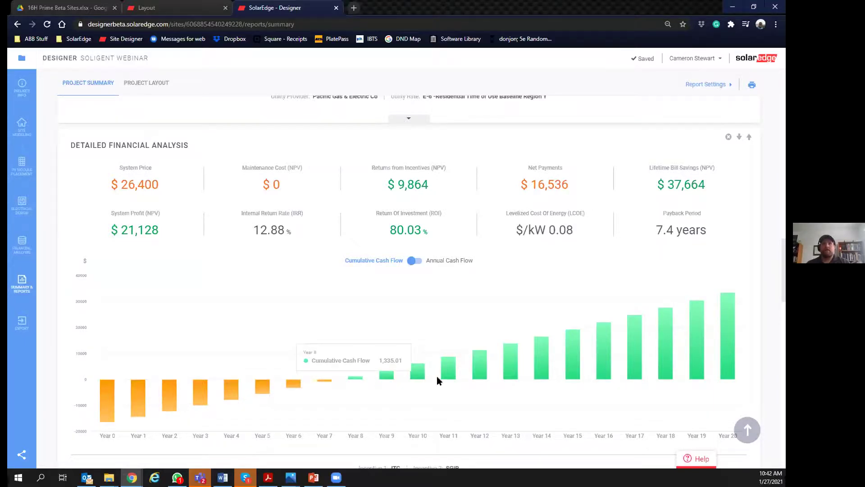
scroll(534, 370, down, 4)
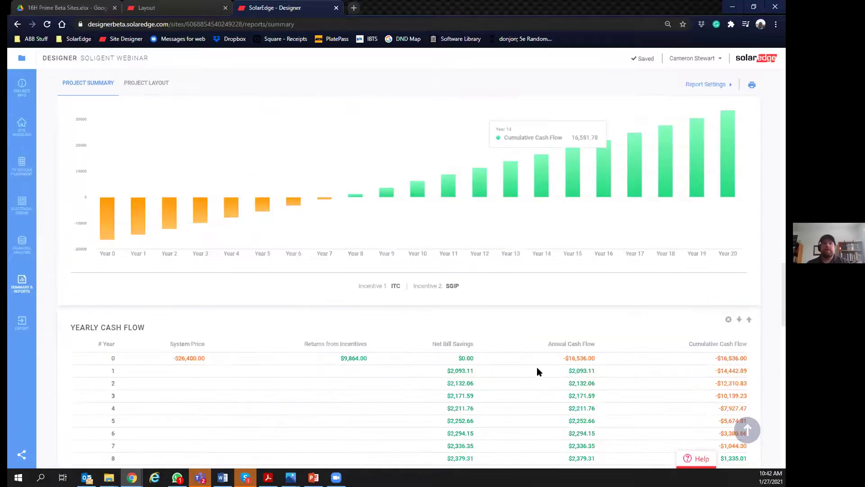
scroll(538, 371, down, 8)
scroll(529, 372, down, 3)
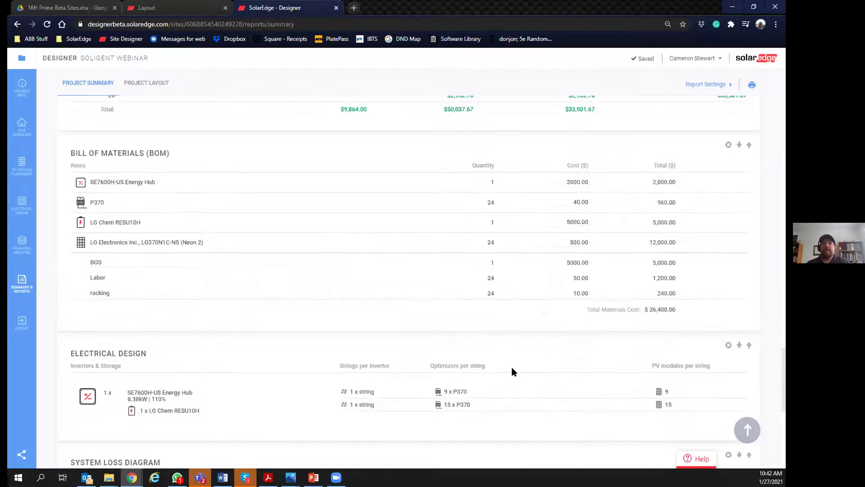
scroll(512, 372, down, 6)
scroll(502, 363, down, 2)
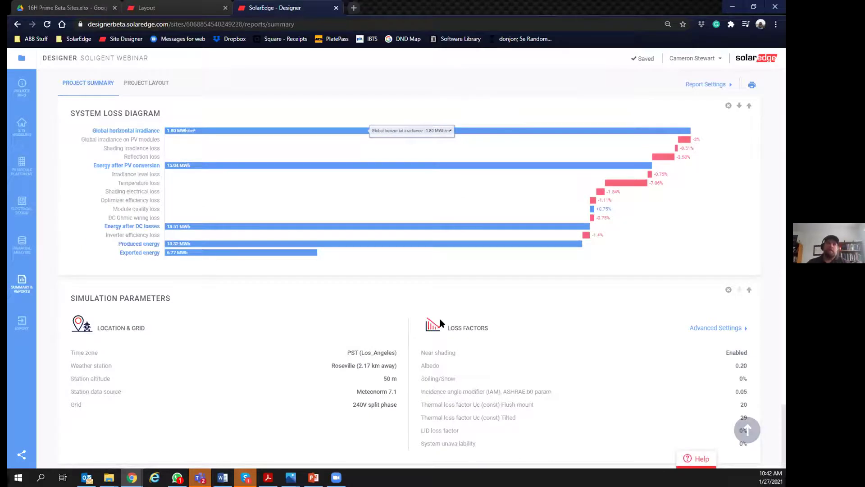
scroll(436, 332, up, 1)
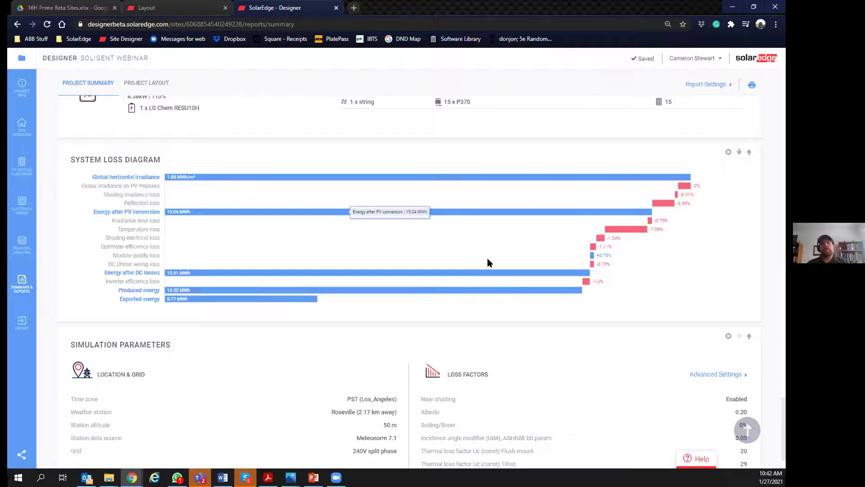
scroll(487, 259, up, 3)
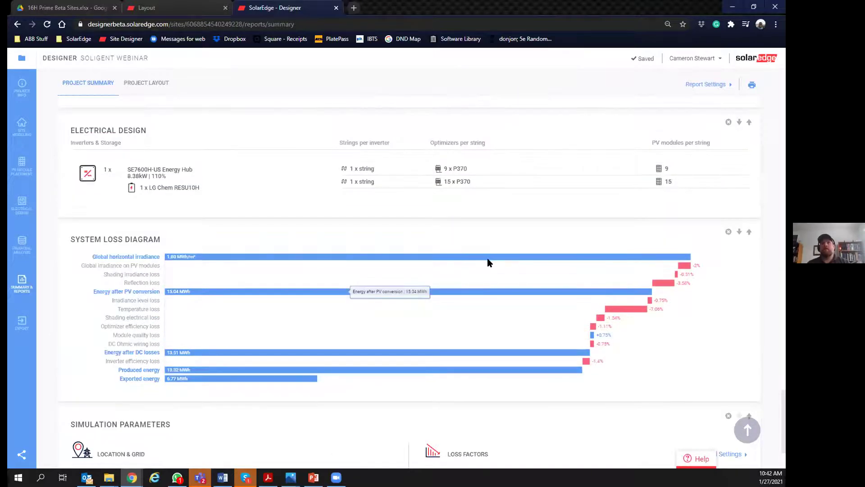
scroll(488, 259, up, 1)
Step: Set the yearly Soiling & Snow loss to 5% in the simulation's advanced loss factors and apply it
scroll(633, 311, down, 3)
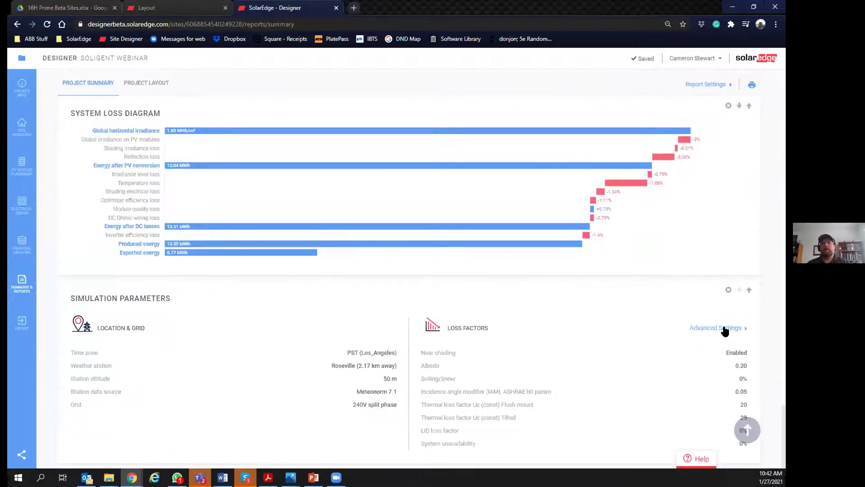
click(723, 328)
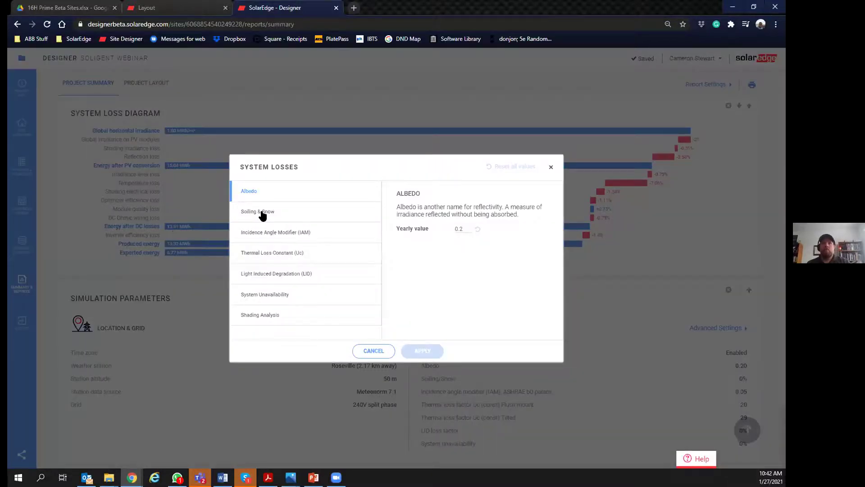
click(263, 214)
click(456, 229)
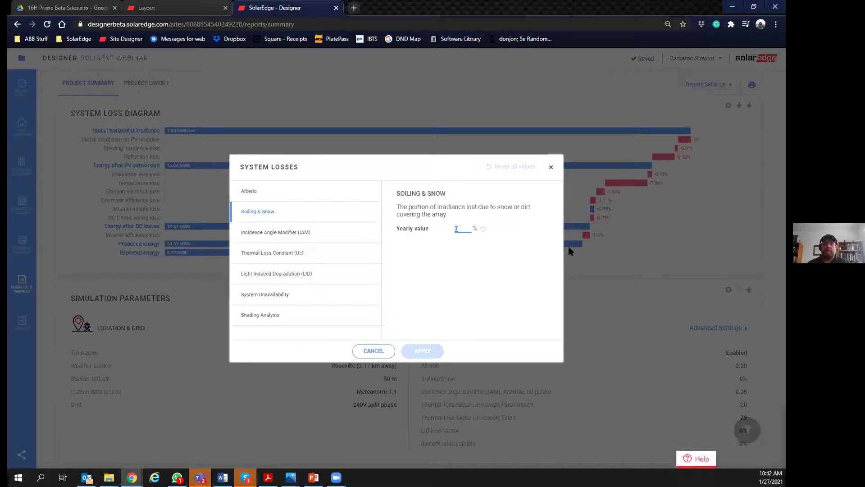
text(5)
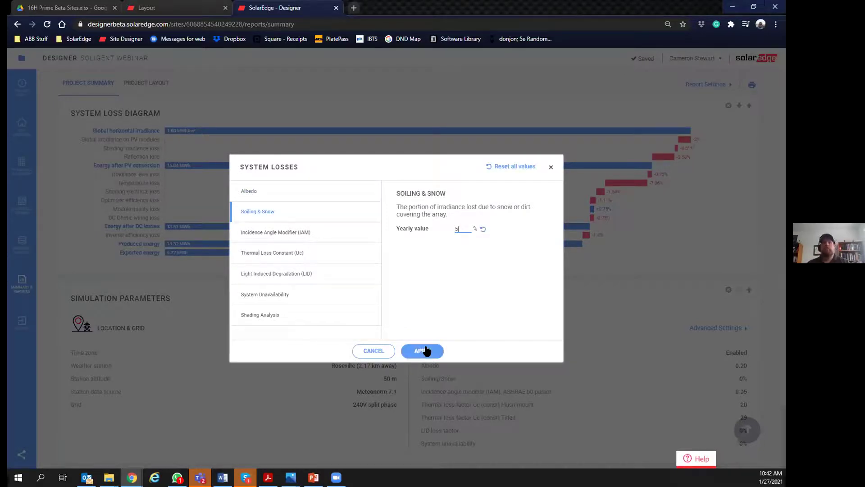
click(425, 352)
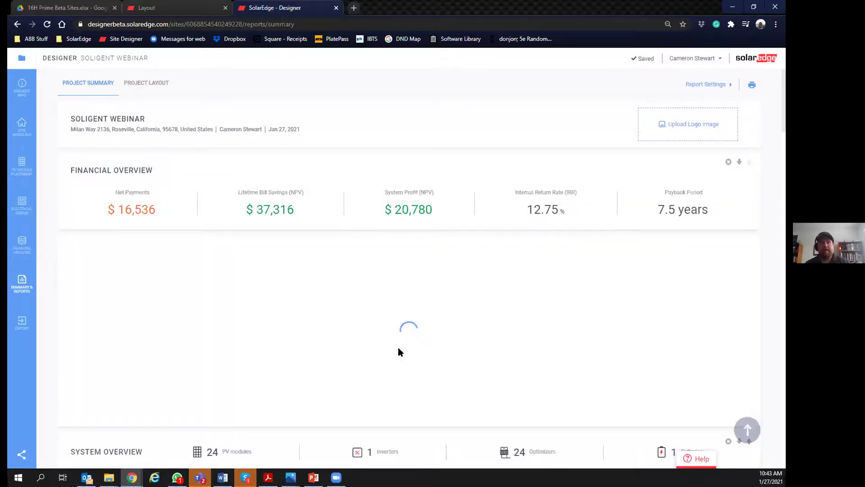
Step: Examine the recalculated report from the financial overview through energy production and bill savings to the system loss diagram and loss factors
scroll(772, 315, down, 1)
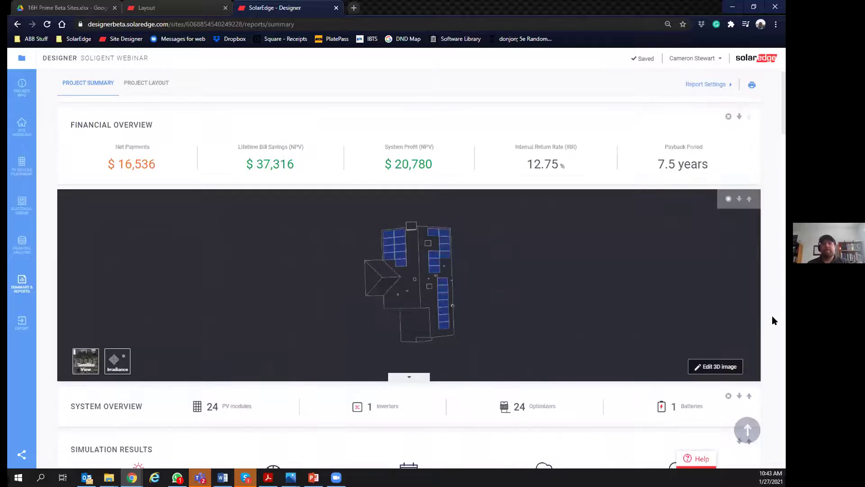
scroll(772, 316, down, 3)
scroll(766, 324, down, 2)
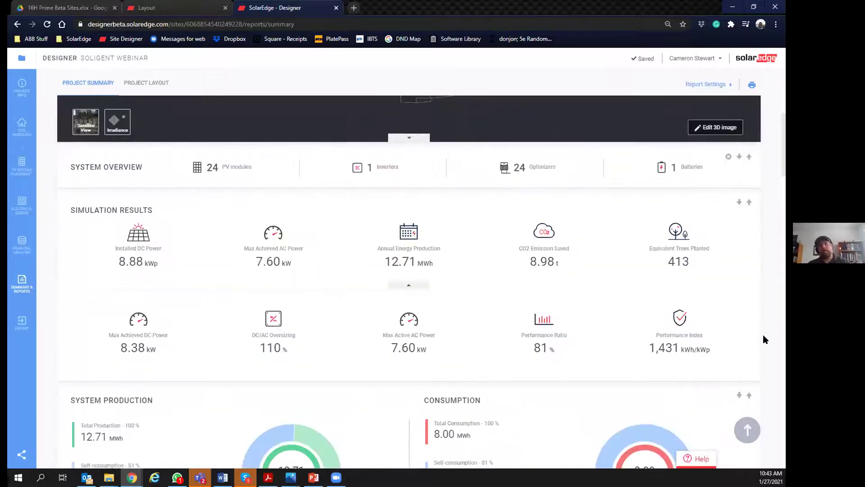
scroll(759, 334, down, 1)
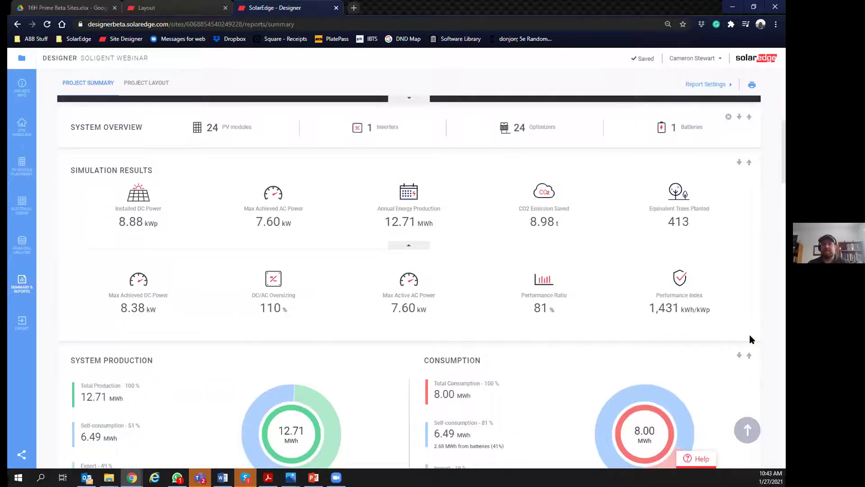
scroll(735, 341, down, 3)
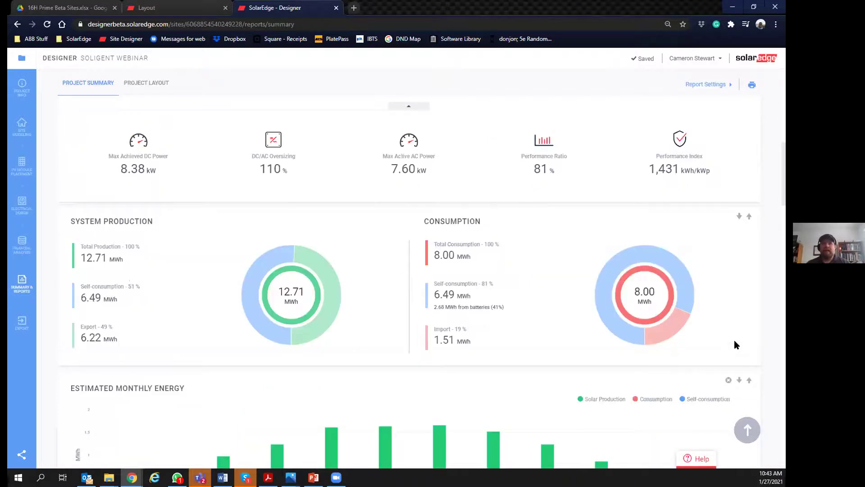
scroll(723, 353, down, 7)
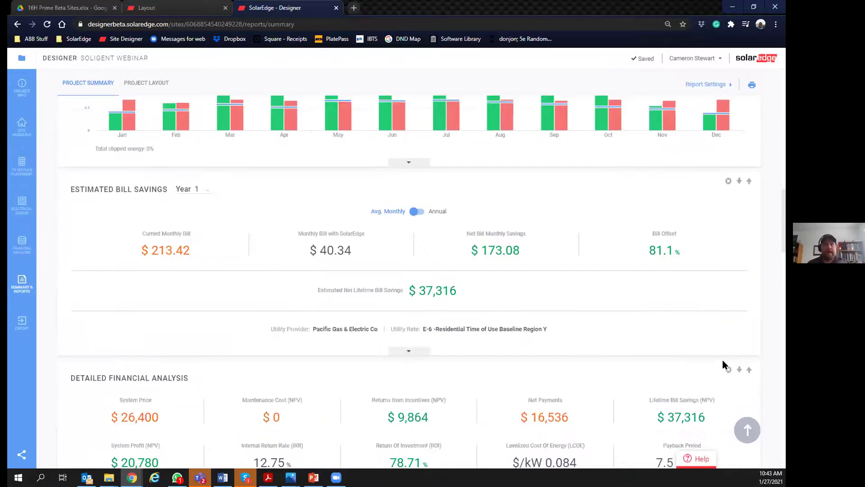
scroll(721, 360, down, 1)
scroll(586, 315, down, 4)
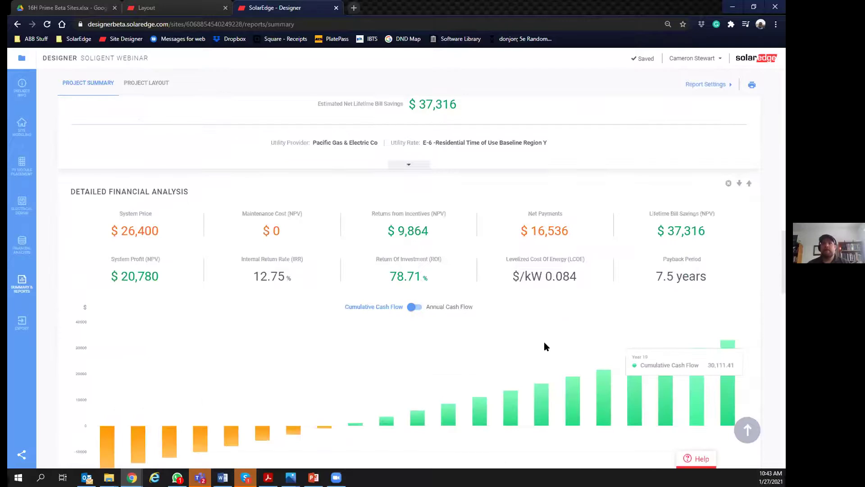
scroll(509, 357, down, 10)
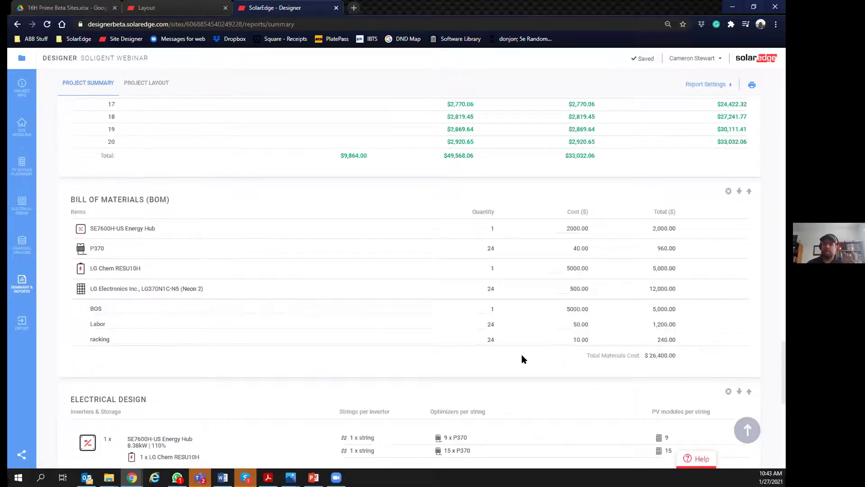
scroll(521, 354, down, 10)
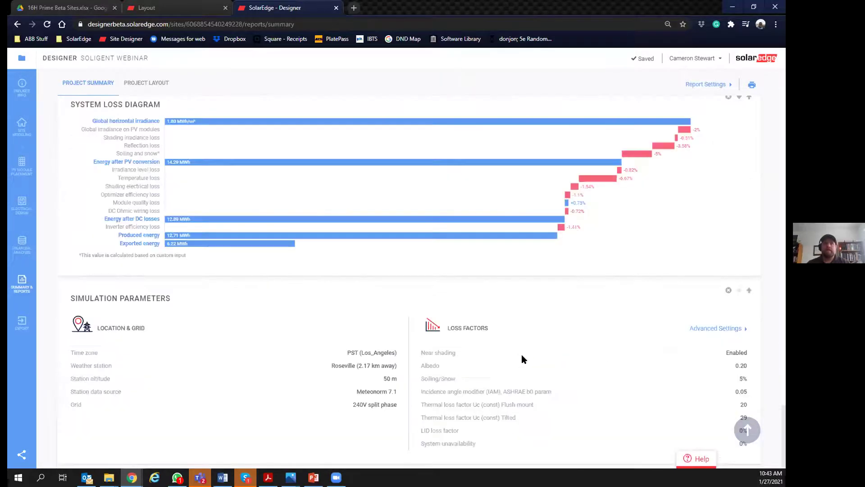
Step: Look over the Export to Monitoring form and the project's sharing permissions, closing both without exporting or sharing
click(24, 323)
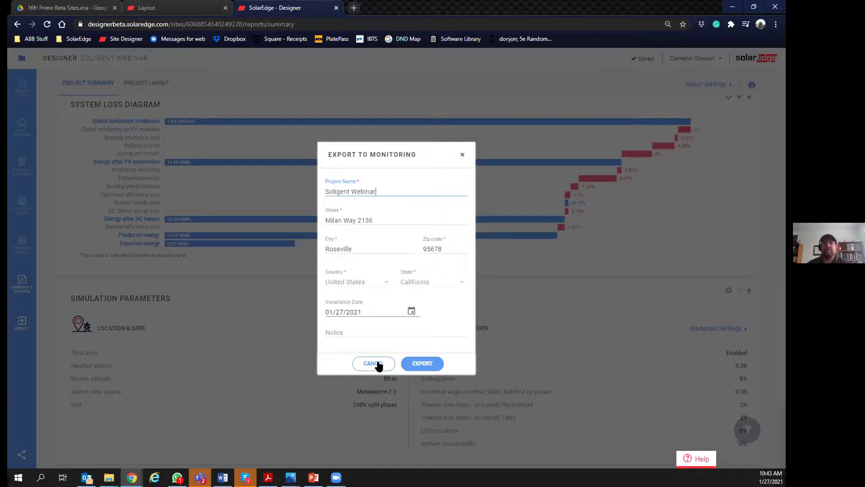
click(45, 451)
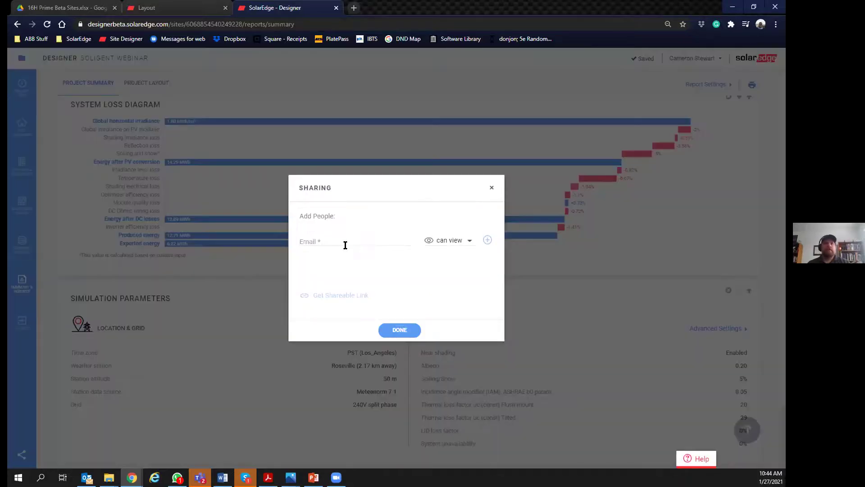
click(468, 243)
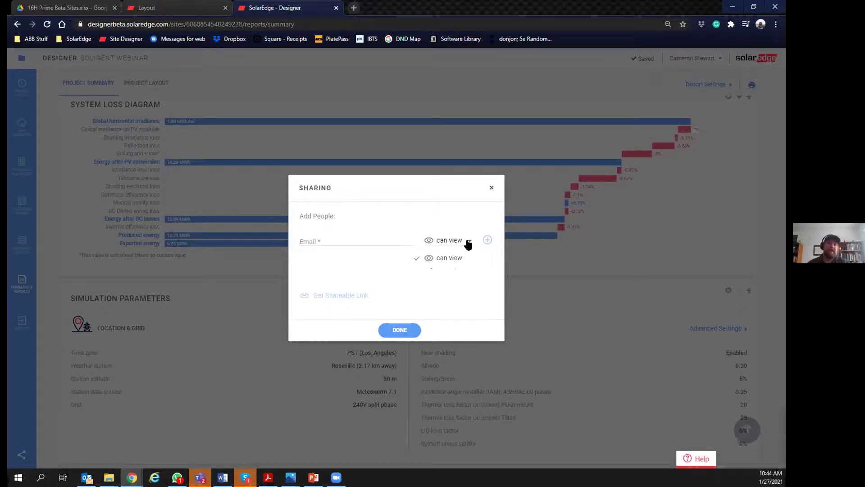
click(343, 304)
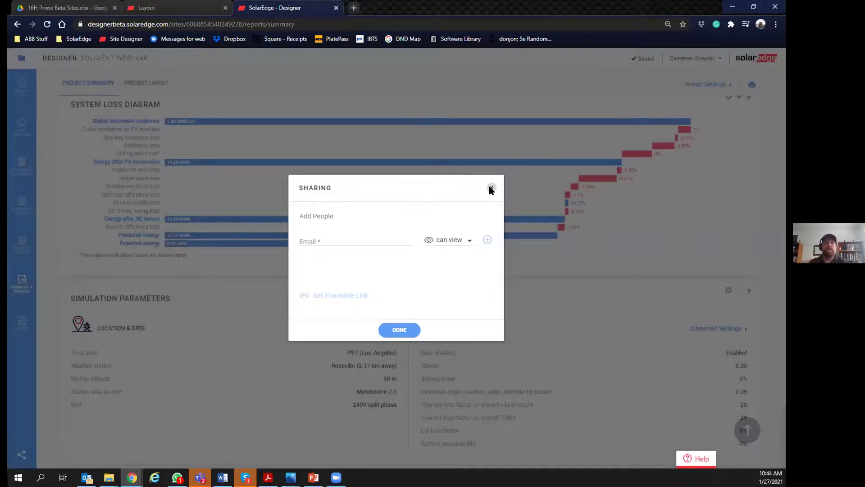
click(489, 186)
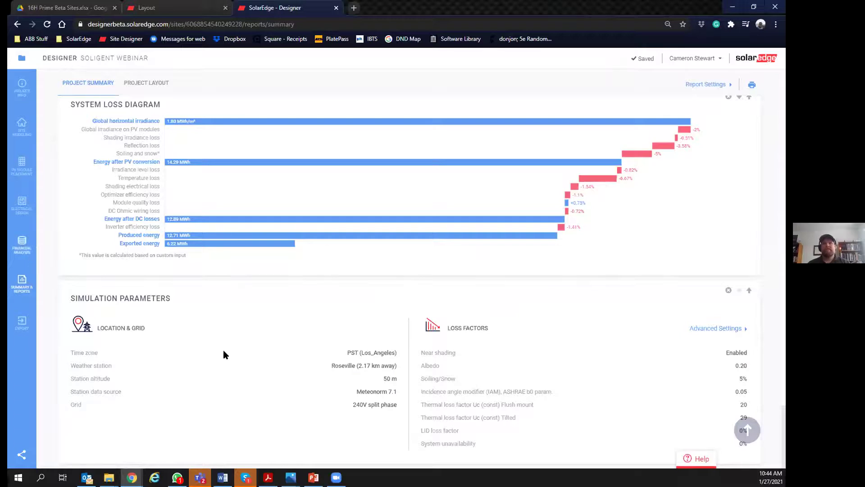
Step: Leave the summary report and return to the list of projects
scroll(223, 354, up, 6)
scroll(224, 354, up, 5)
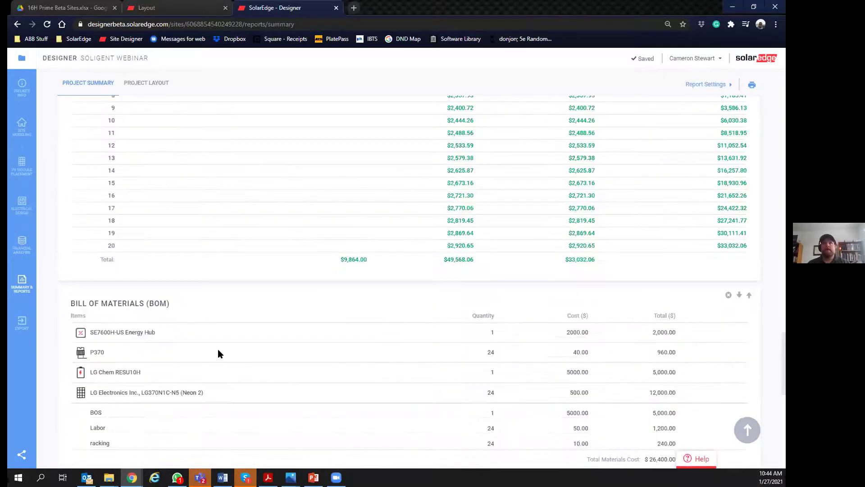
scroll(218, 354, up, 10)
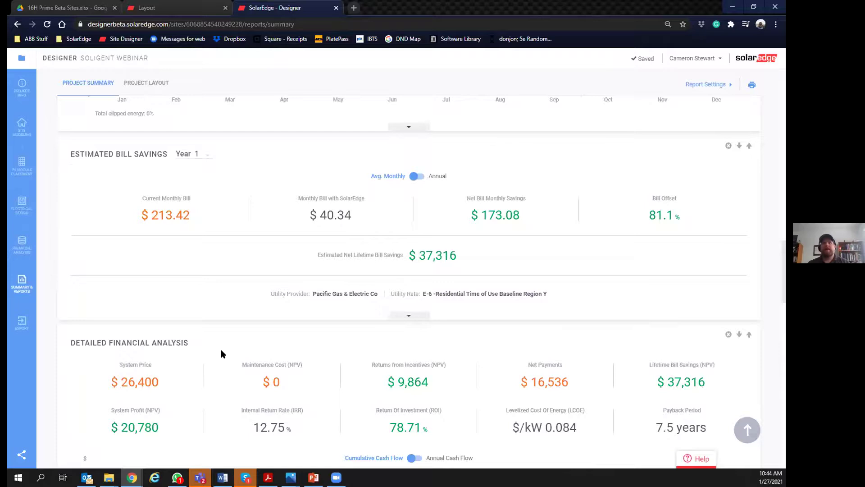
scroll(220, 353, up, 10)
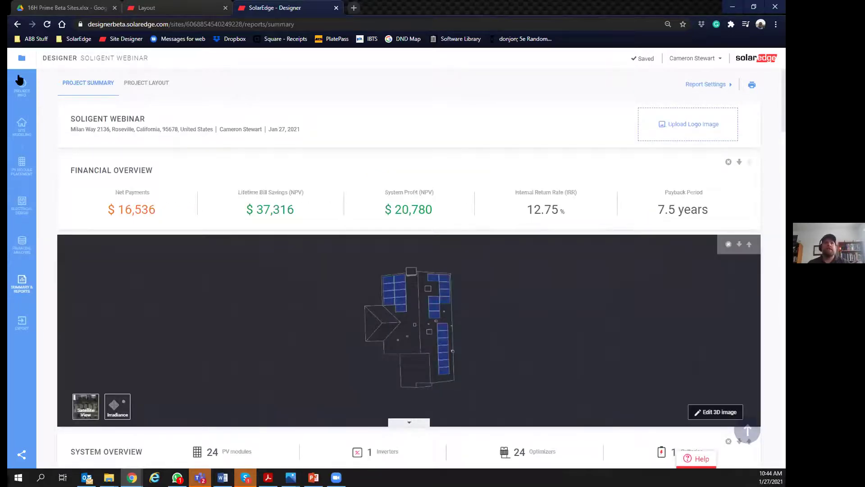
click(20, 61)
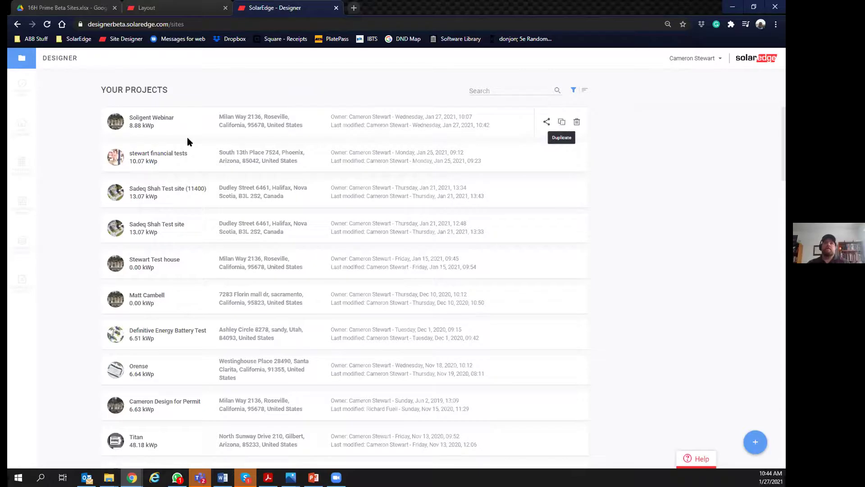
Step: Duplicate the Soligent Webinar project under the site name "Soligent Webinar (sans battery)"
click(561, 123)
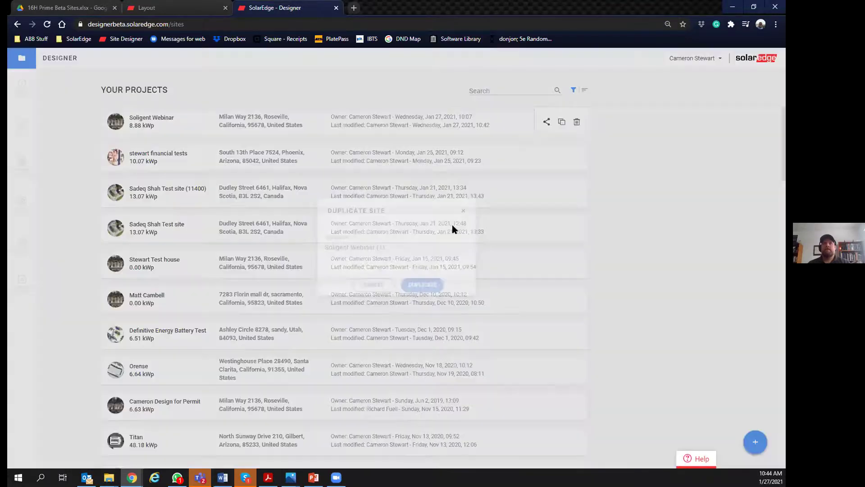
click(387, 256)
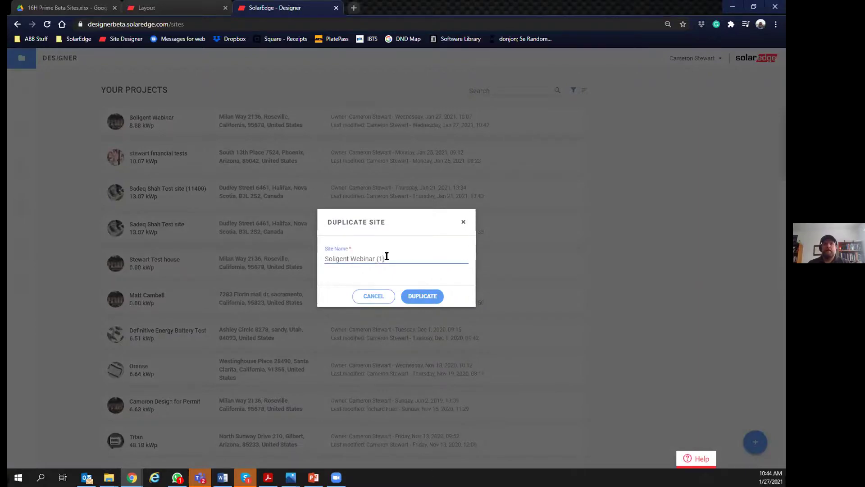
key(BackSpace)
key(BackSpace)
text(sans battery))
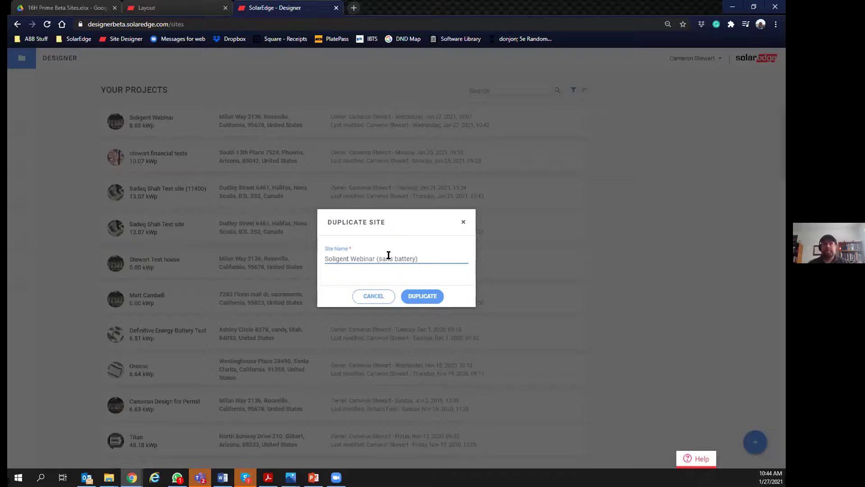
click(424, 296)
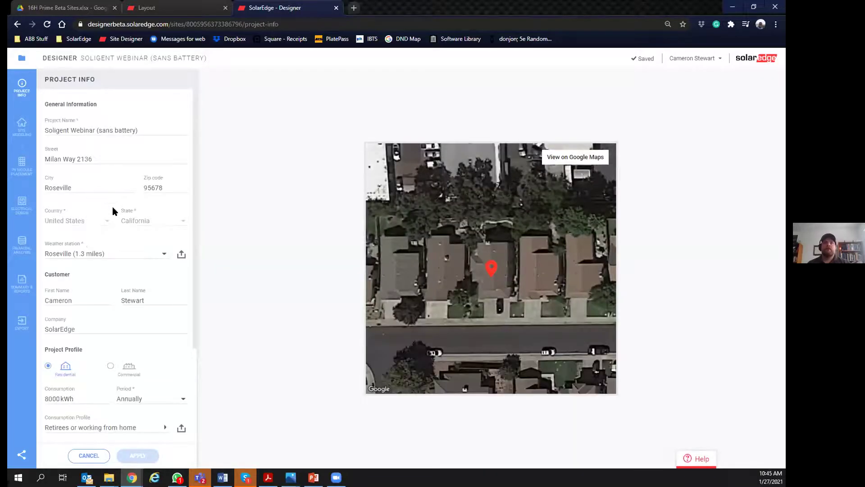
Step: Set the battery of the SE7600H-US Energy Hub inverter to No batteries in the electrical design
click(21, 132)
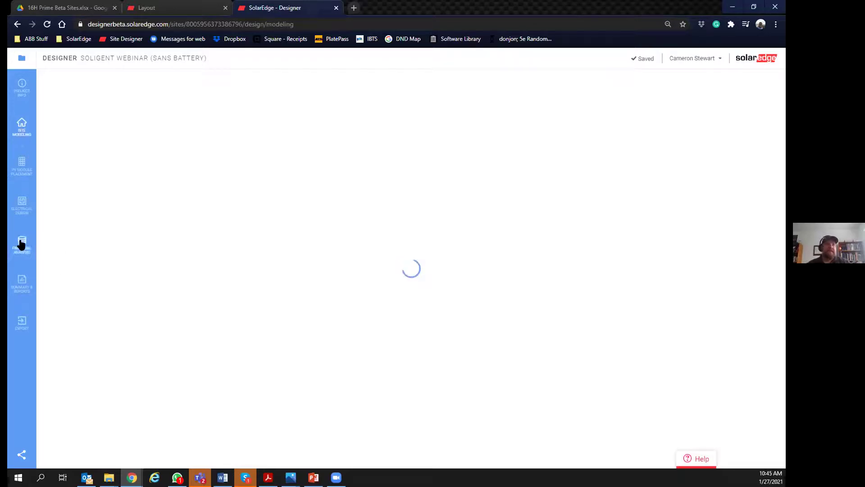
click(24, 206)
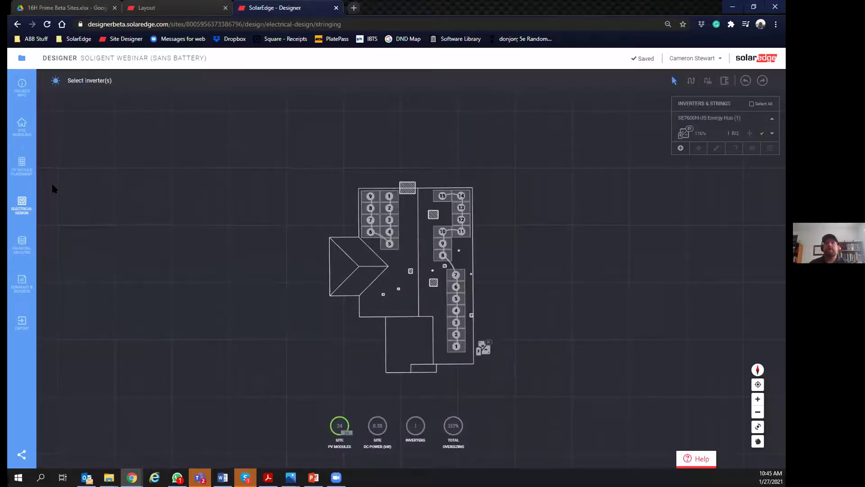
click(703, 134)
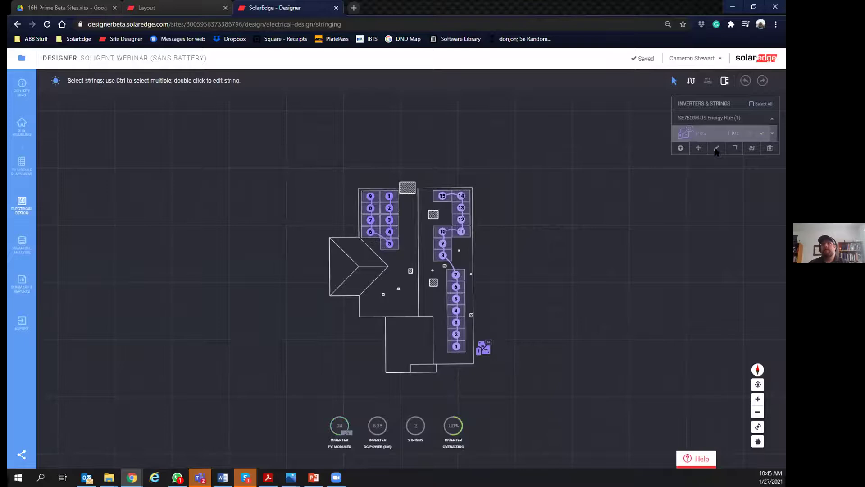
click(716, 149)
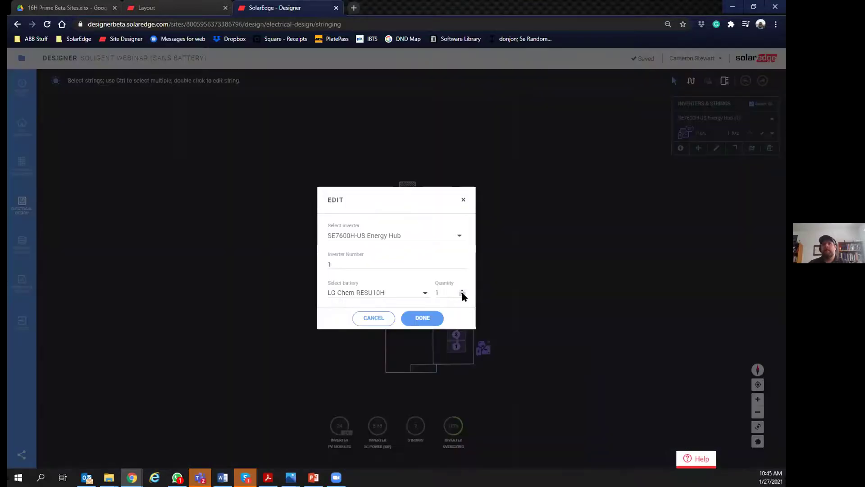
click(425, 292)
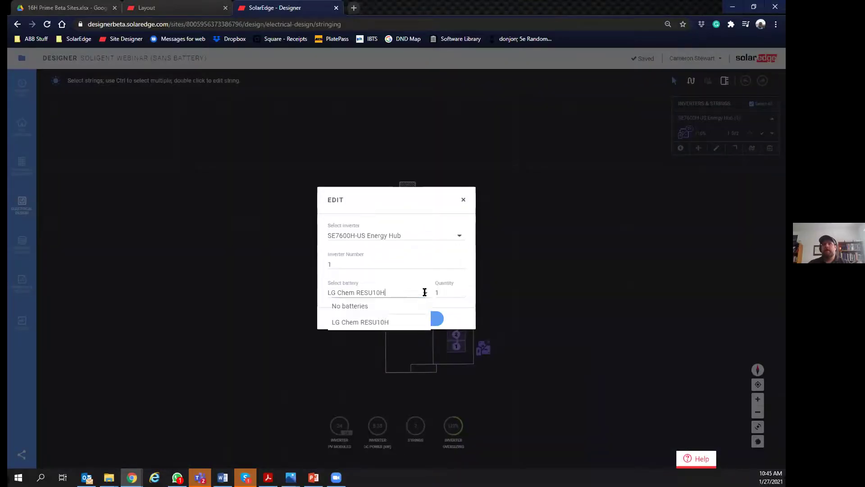
click(412, 311)
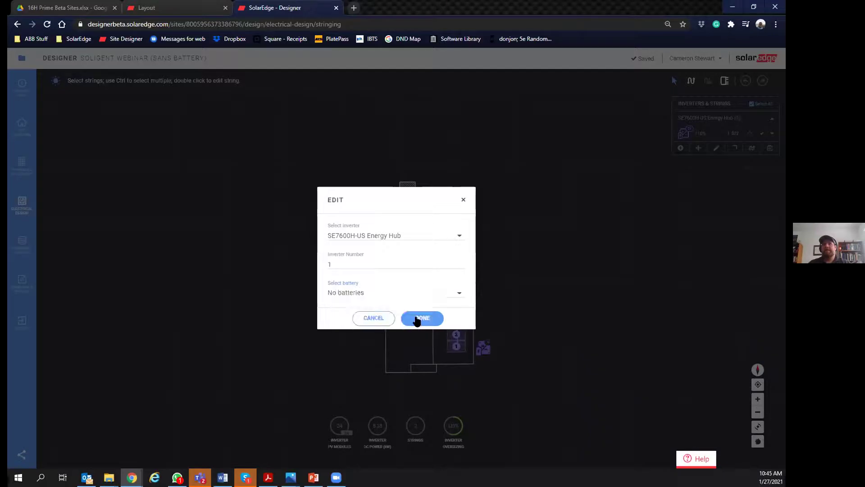
click(418, 318)
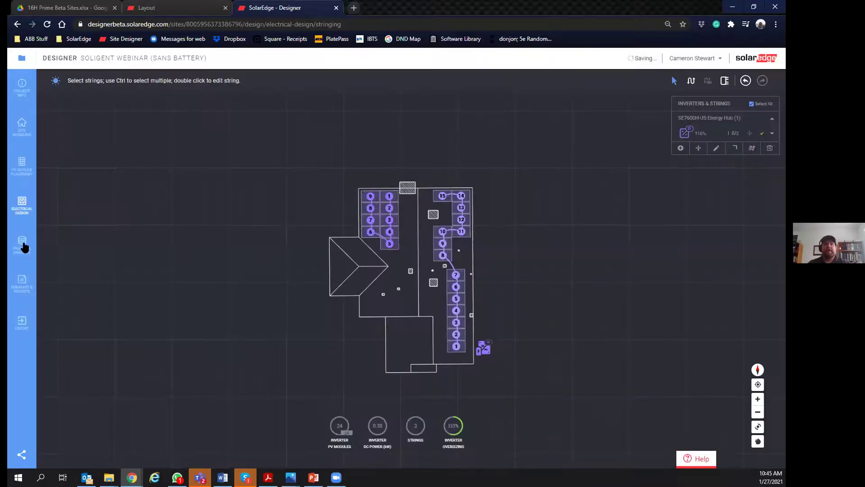
Step: Remove the user-defined SGIP incentive from the project's financial analysis
click(24, 246)
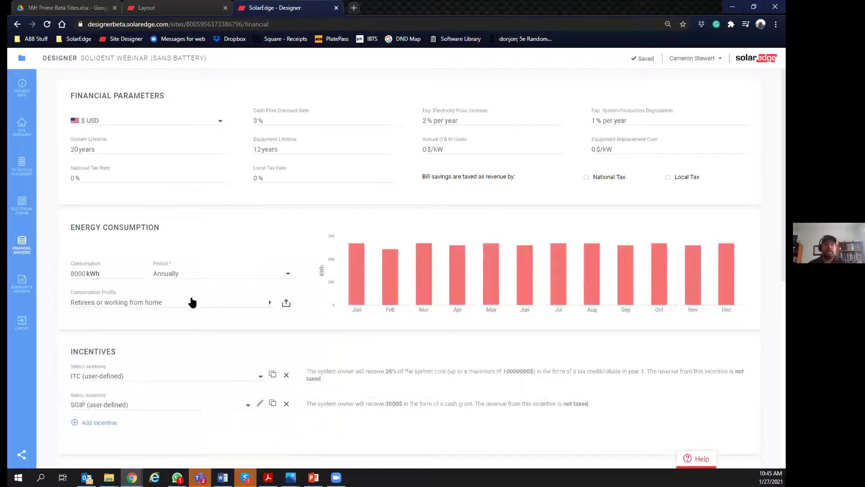
scroll(289, 320, down, 2)
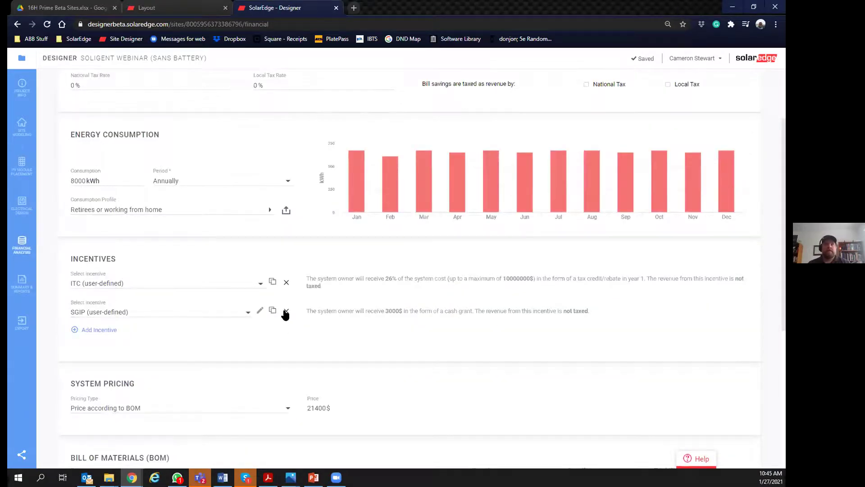
click(286, 311)
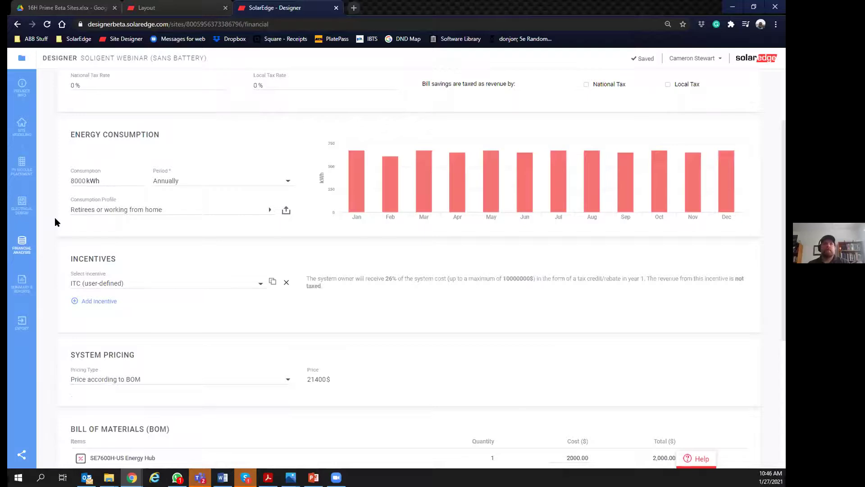
Step: Review the battery-free summary report from the financial overview down to system production and consumption
click(23, 284)
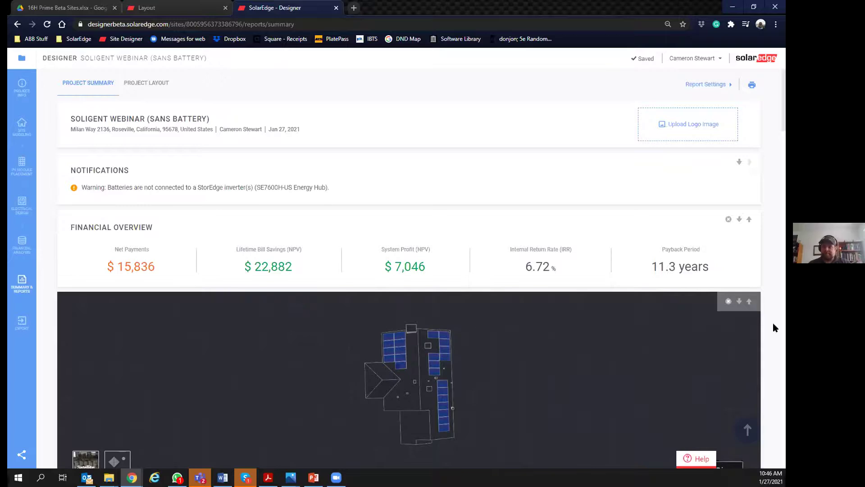
scroll(774, 323, down, 2)
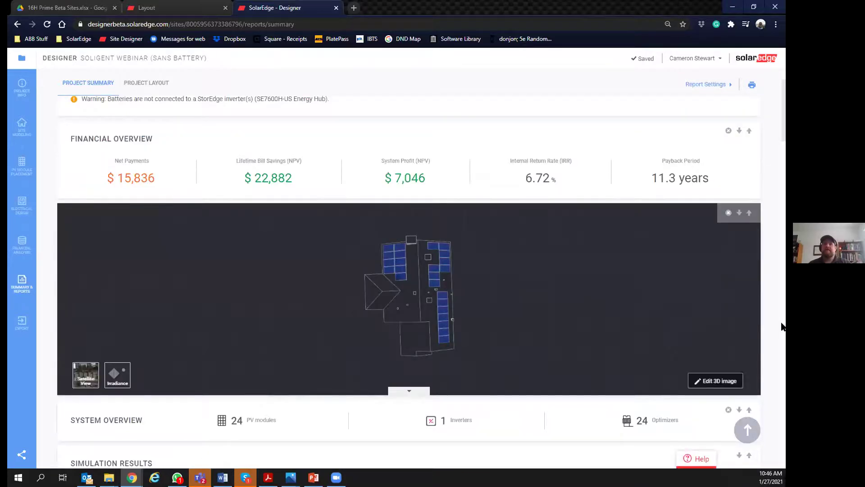
scroll(323, 228, down, 10)
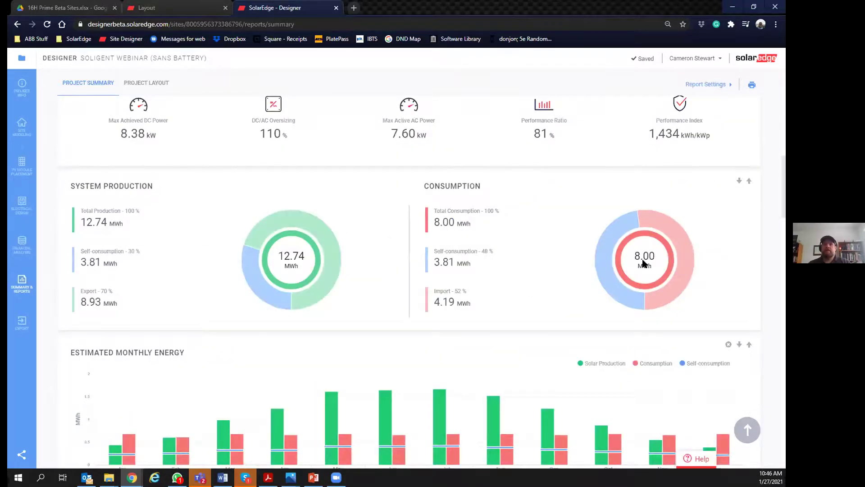
mouse_move(289, 296)
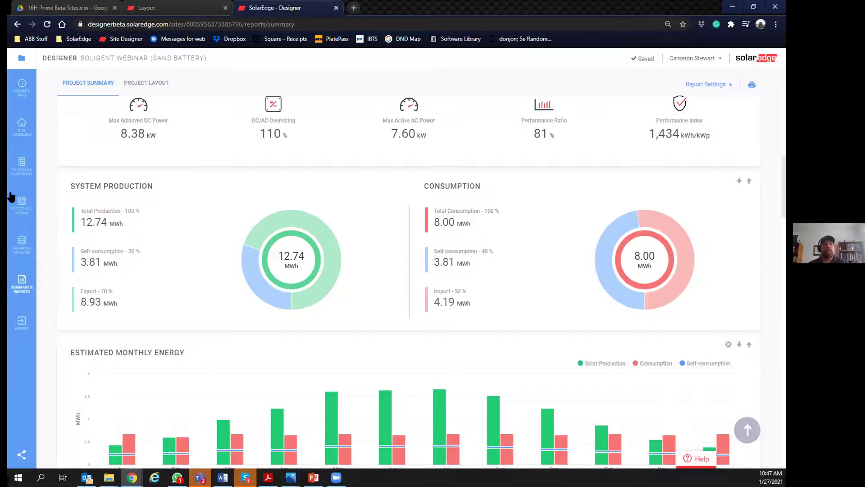
Step: Open the east-facing 19° roof section for editing in the PV module placement stage
click(18, 134)
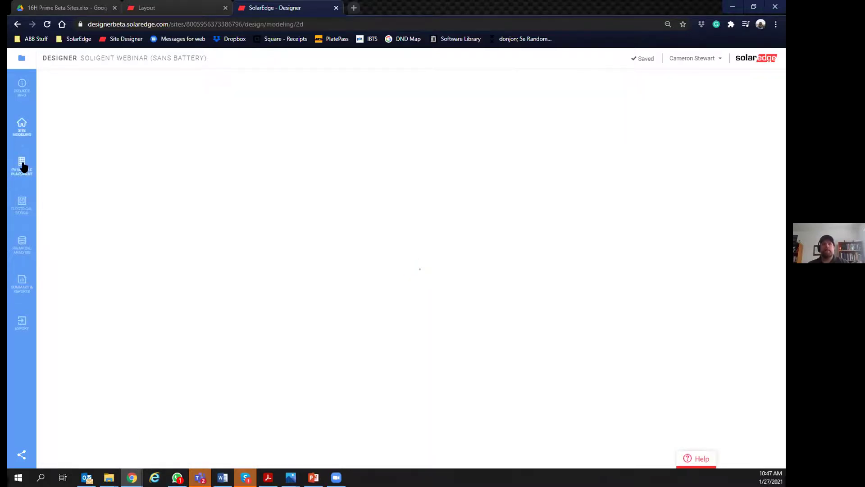
click(22, 168)
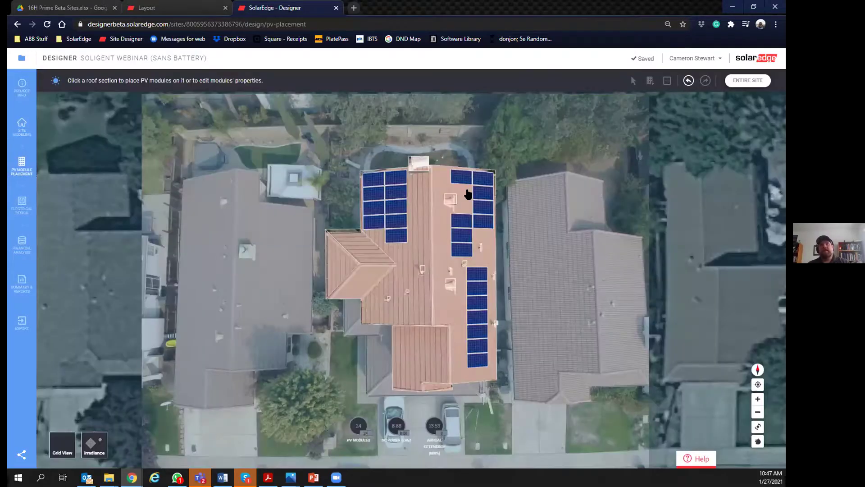
click(483, 276)
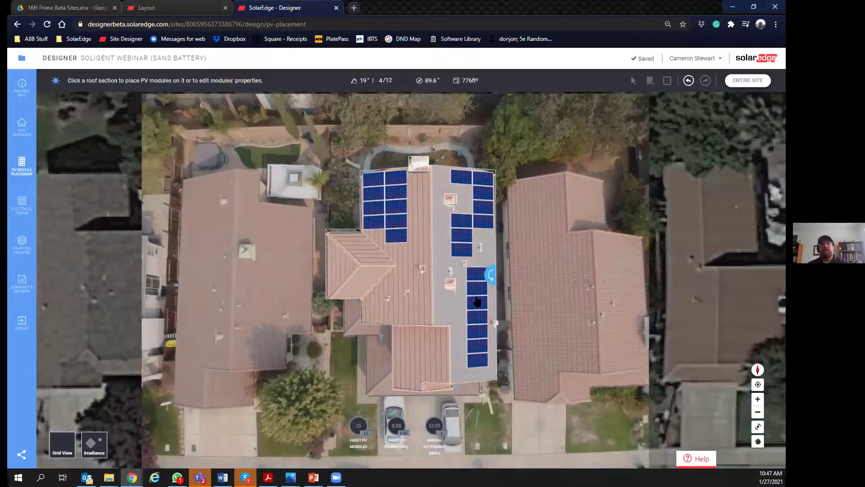
click(477, 305)
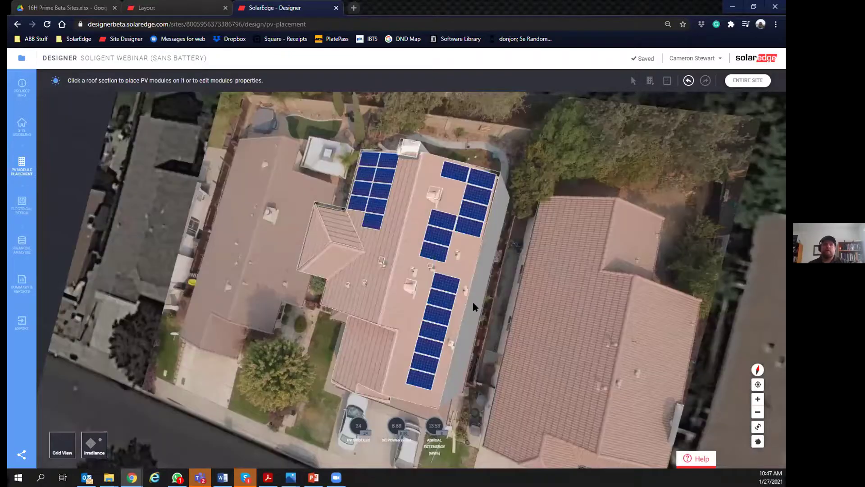
Step: Try deleting the seven-module array on the east-facing roof section, and undo the deletion
click(412, 313)
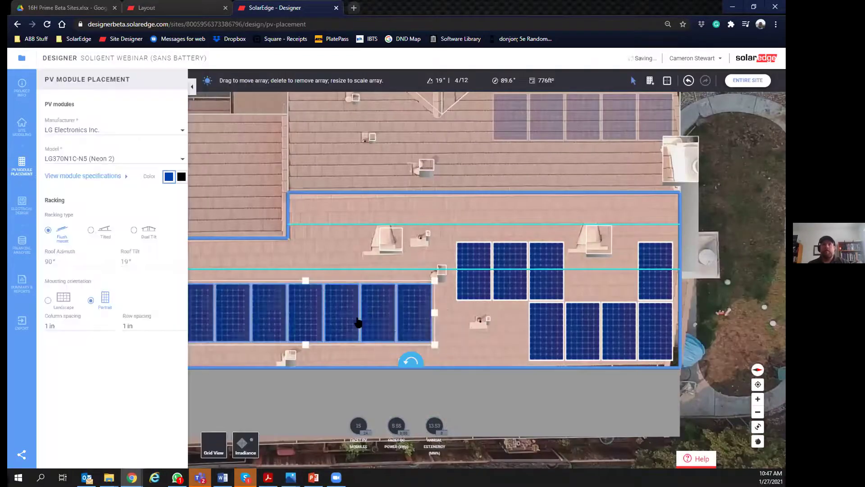
key(Delete)
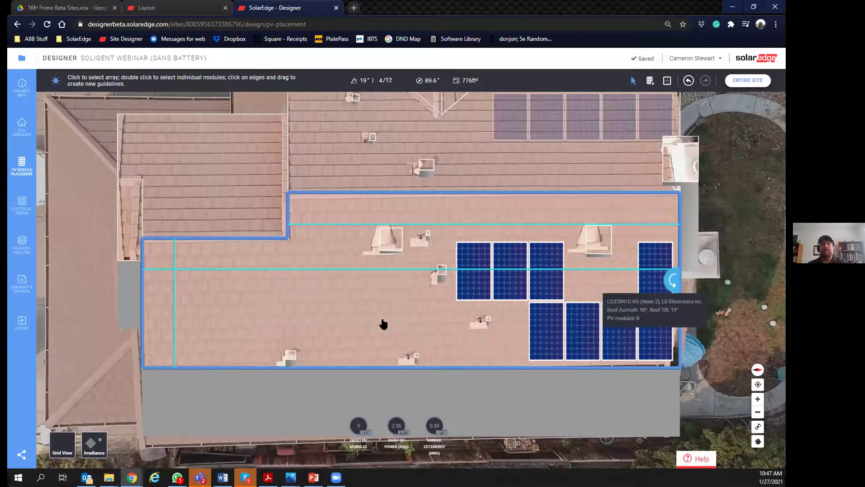
key(ctrl+z)
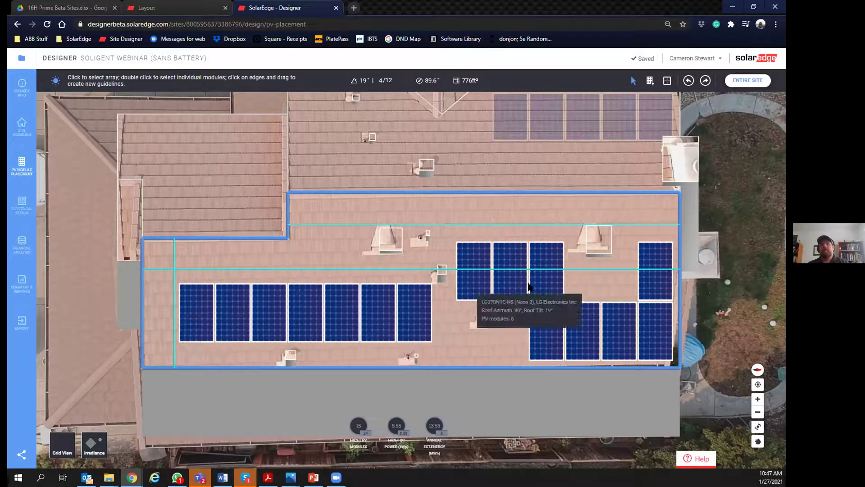
Step: Remove the four ridge-side modules from the eight-module array and move its remaining four modules into line with the seven-module array
click(572, 237)
drag(572, 236, 558, 306)
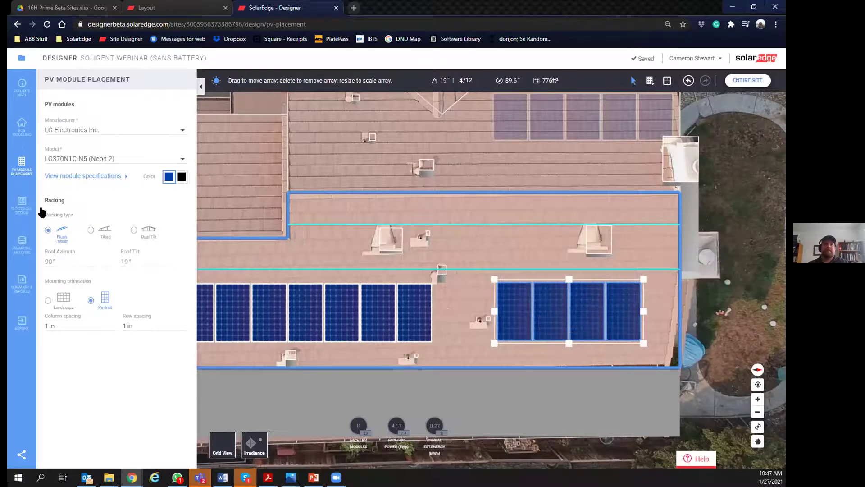
Step: Check the inverter's strings in the electrical design, and review the updated report through energy production, consumption and estimated bill savings
click(22, 203)
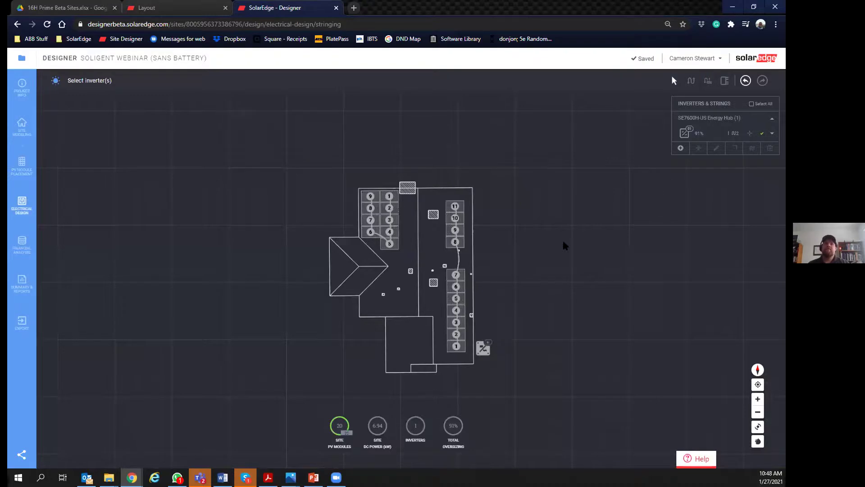
mouse_move(686, 131)
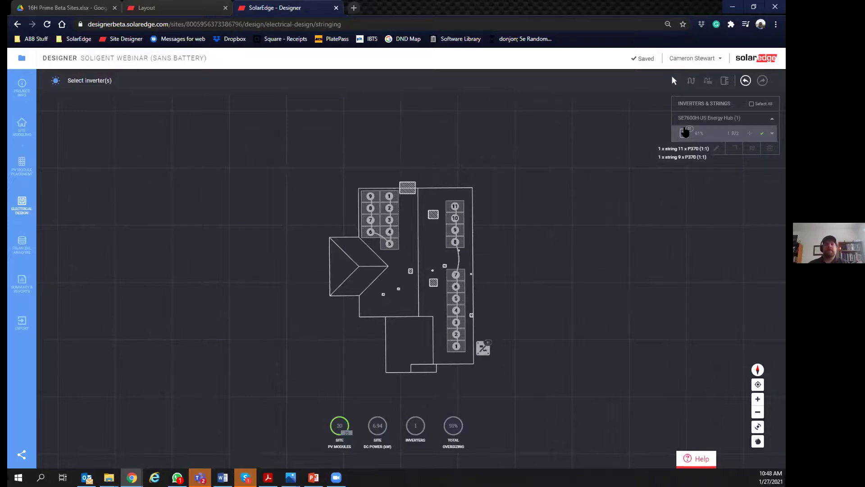
click(22, 283)
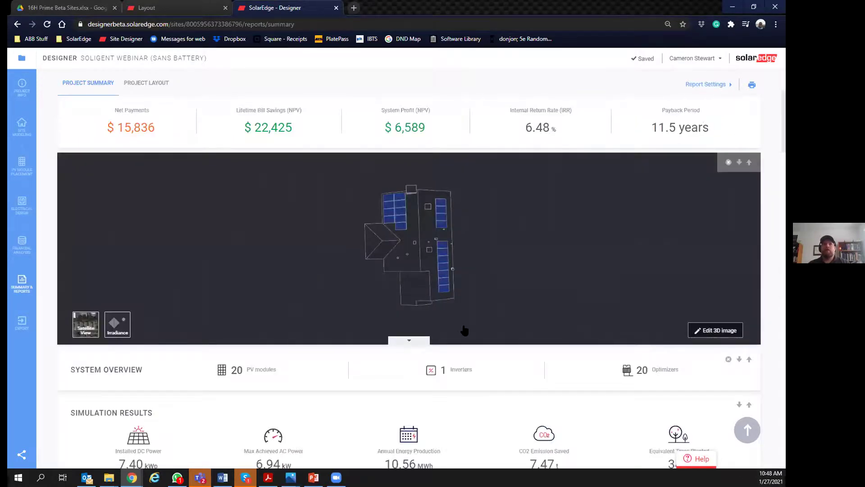
scroll(290, 274, down, 7)
scroll(290, 274, down, 1)
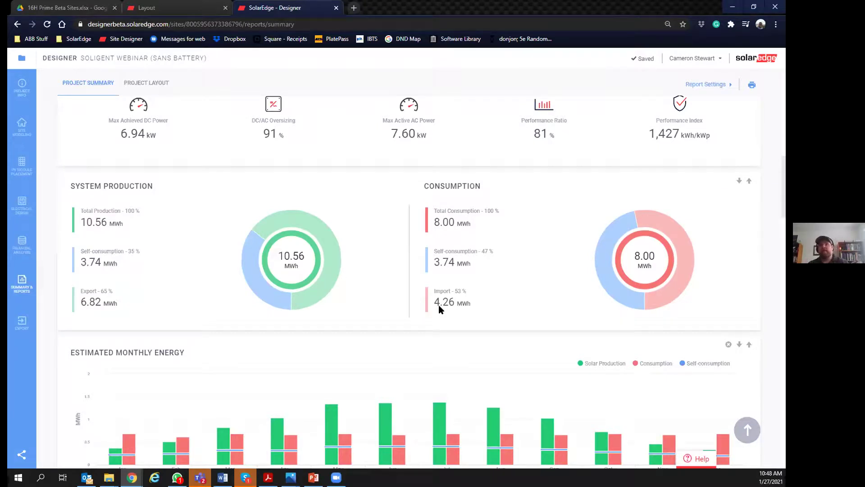
scroll(439, 310, down, 1)
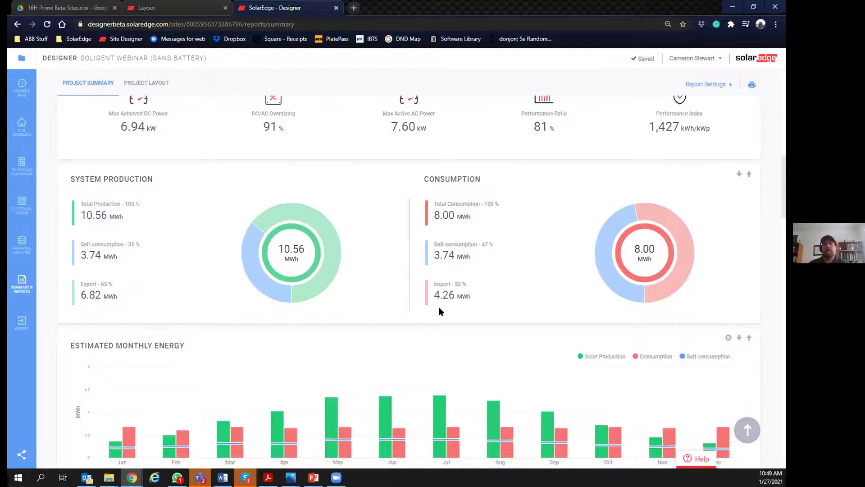
scroll(439, 307, down, 5)
scroll(429, 301, down, 1)
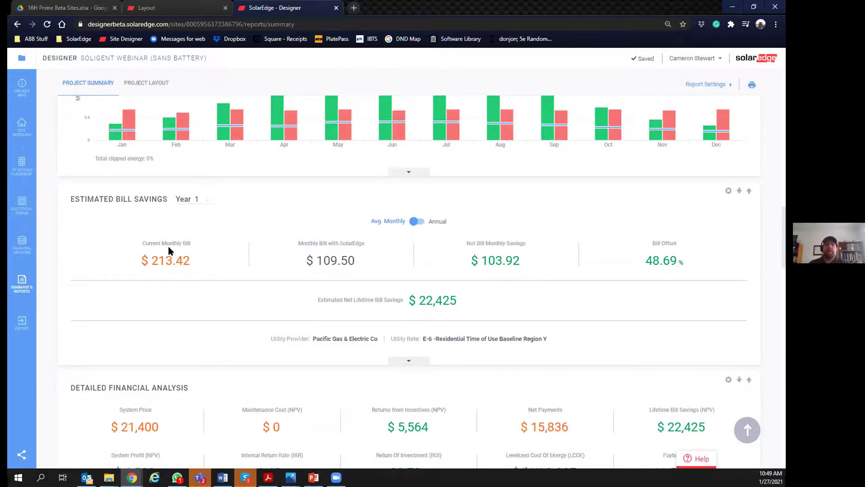
Step: Go back over the report's production charts, and examine the financial overview, system overview and simulation results
scroll(201, 299, up, 5)
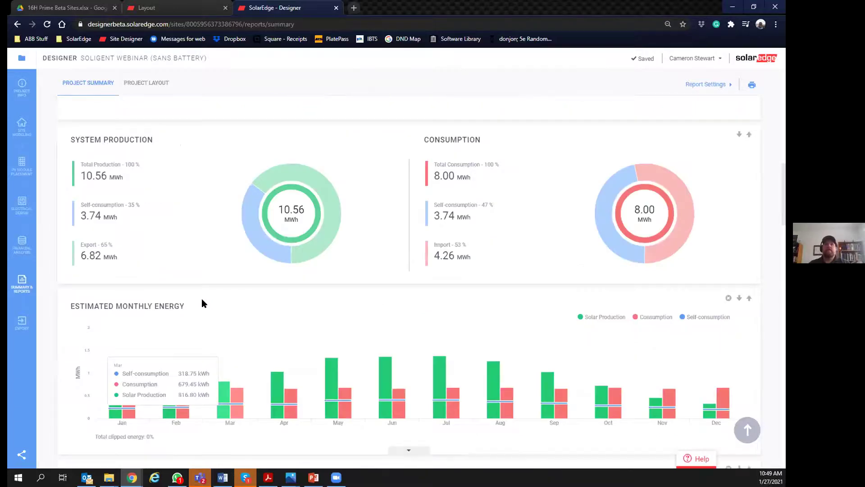
scroll(201, 295, down, 1)
scroll(198, 290, up, 8)
scroll(148, 260, up, 3)
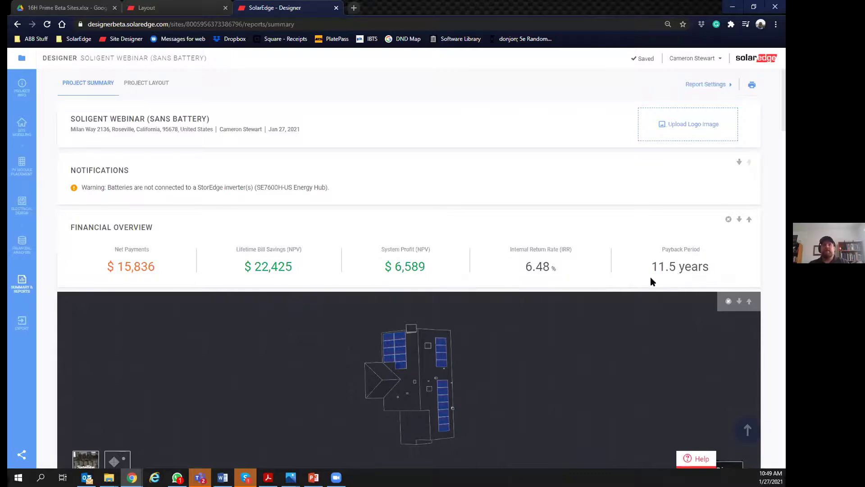
scroll(665, 293, down, 4)
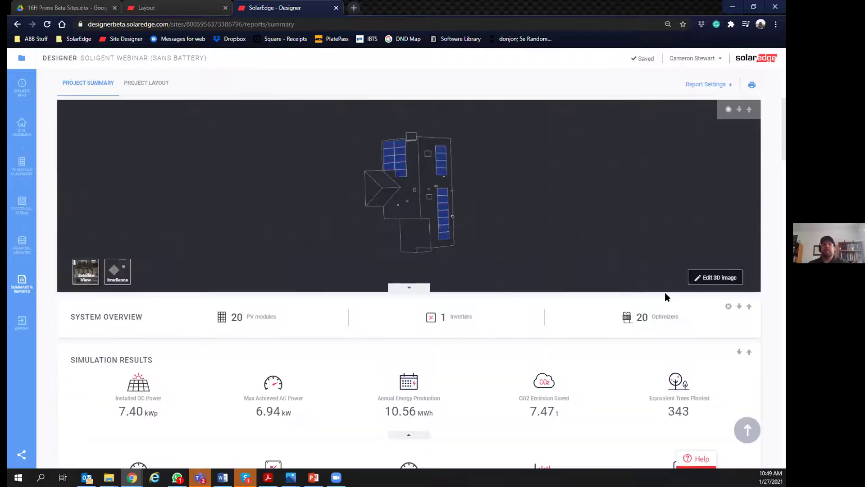
scroll(666, 296, down, 2)
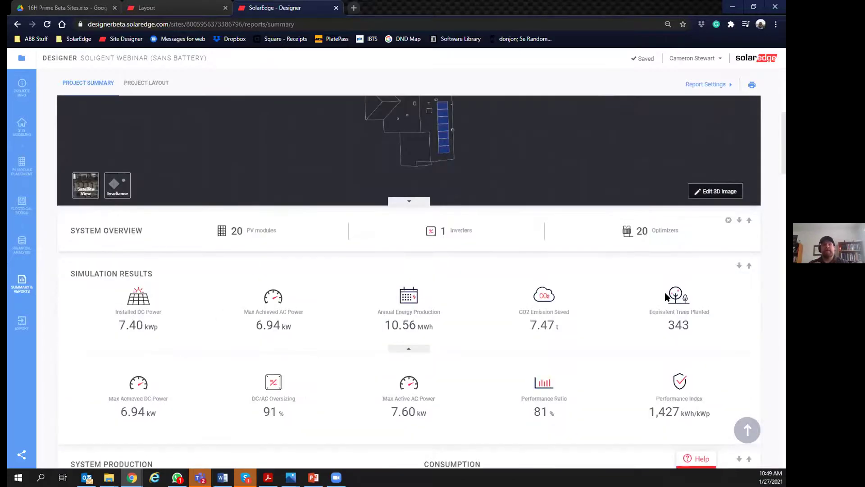
scroll(649, 299, down, 2)
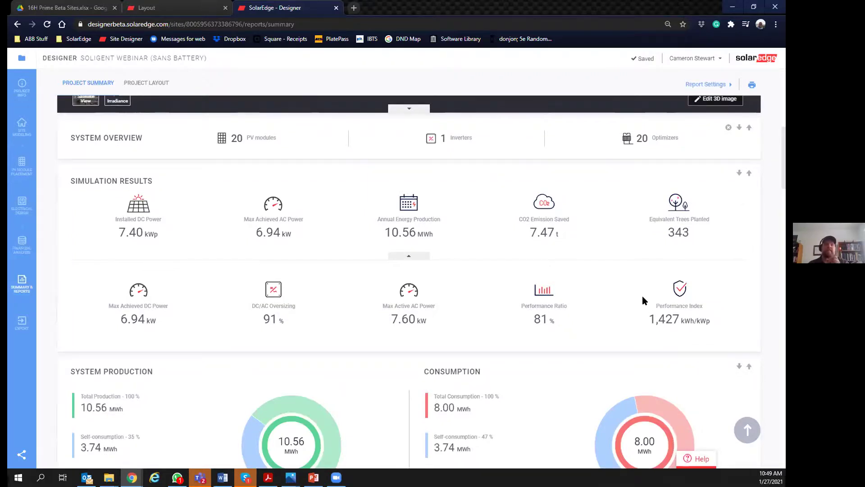
Step: Review the project's financial analysis from incentives to bill of materials, and examine the utility rate overview with its charge schedule
click(21, 245)
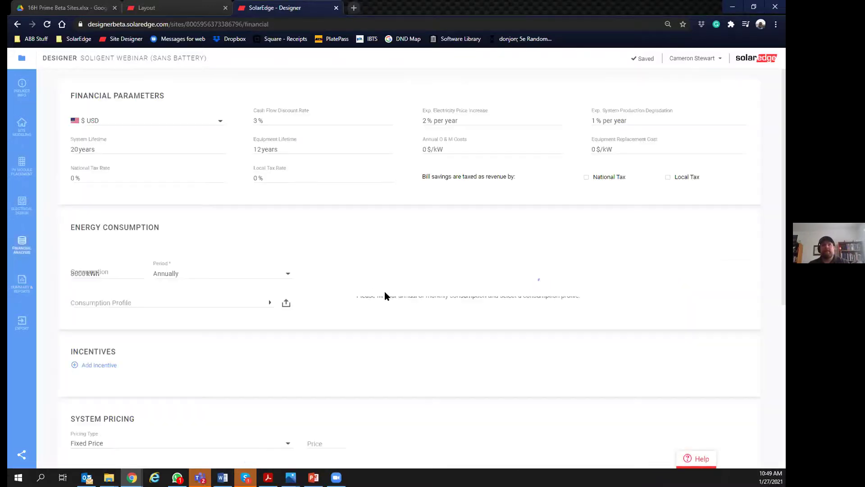
scroll(766, 367, down, 3)
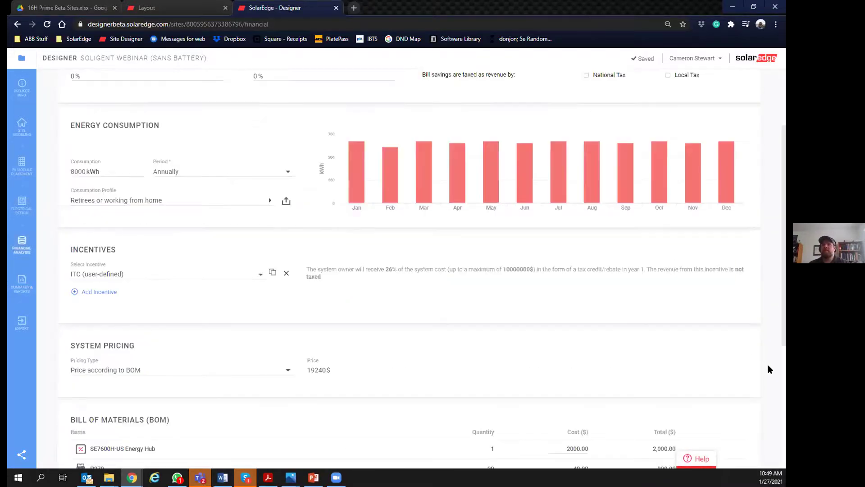
scroll(168, 325, down, 5)
scroll(703, 402, up, 5)
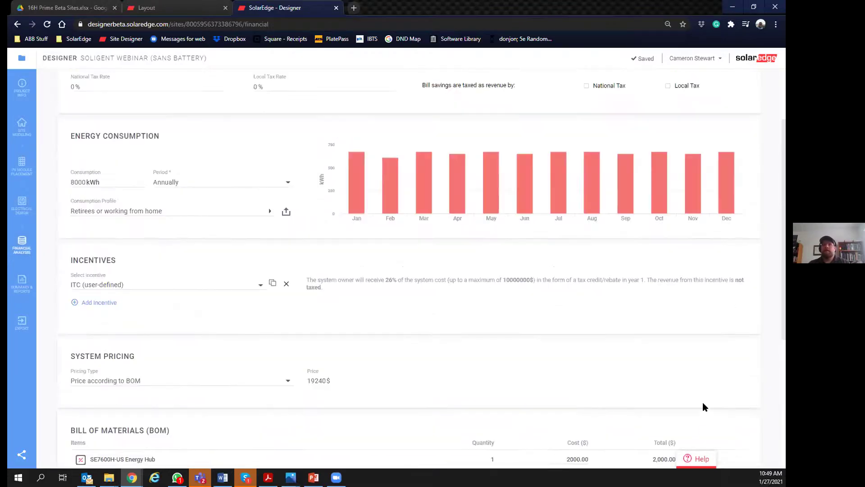
scroll(721, 433, down, 5)
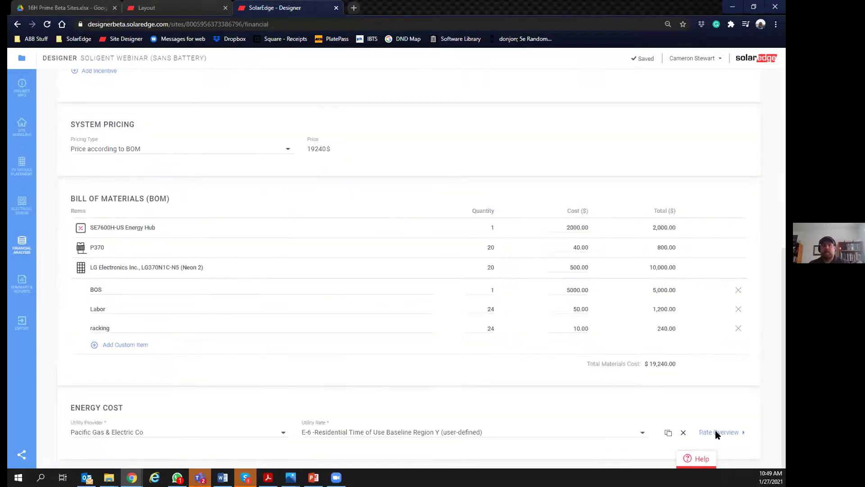
click(716, 433)
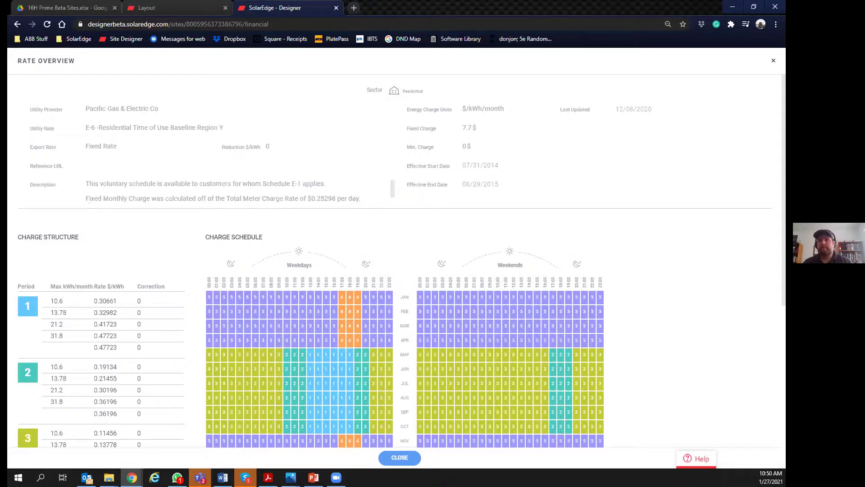
click(402, 457)
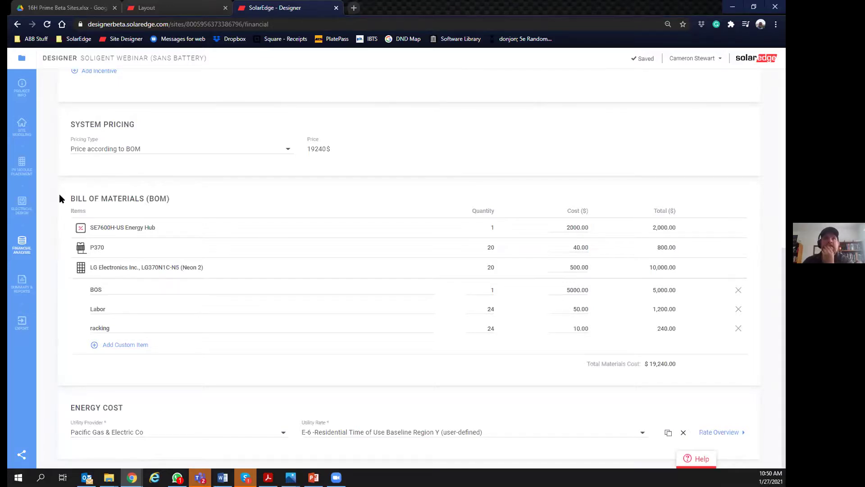
Step: Add a rectangular obstacle about 12 ft by 10 ft 9 in on the front lawn beside the driveway in the 2D site model
click(22, 129)
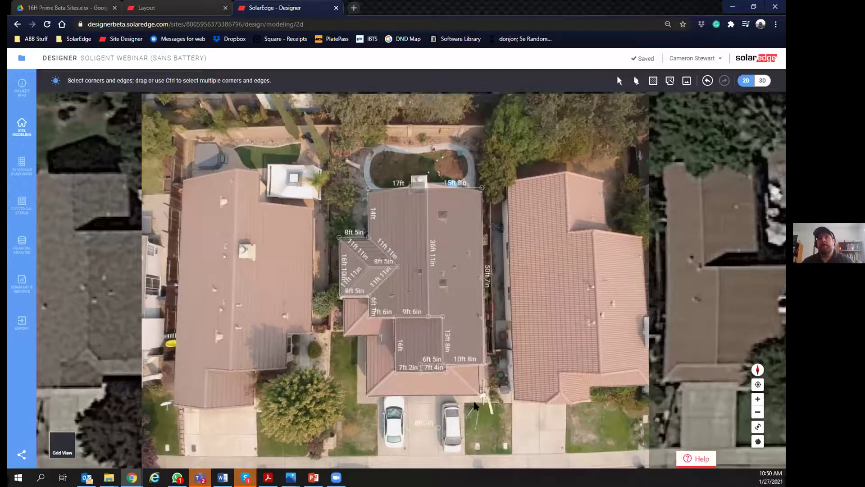
drag(550, 380, 512, 312)
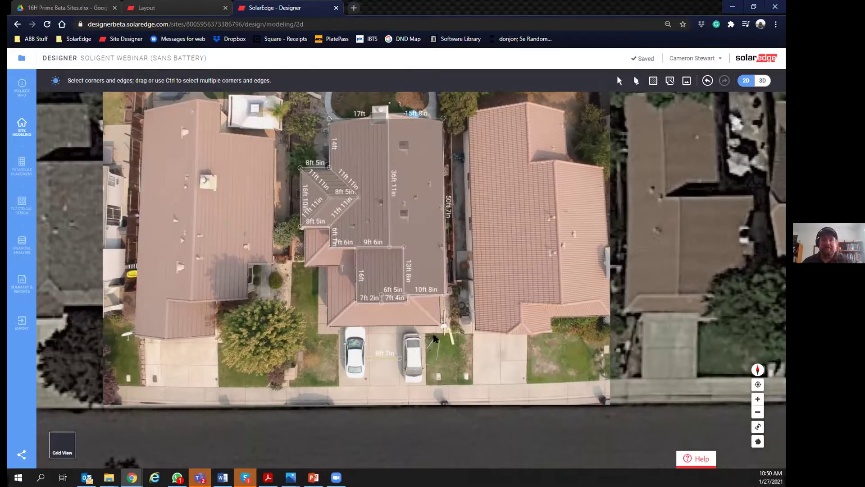
click(652, 81)
drag(468, 369, 411, 330)
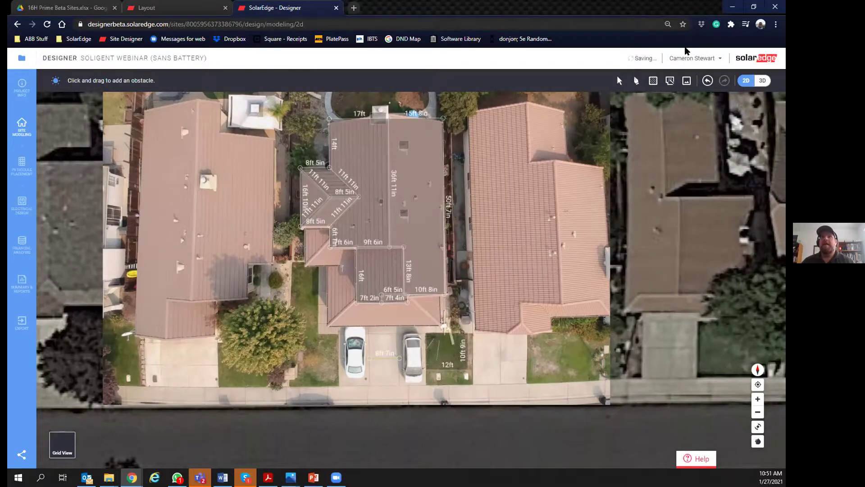
Step: Raise the front-lawn obstacle to about 60 ft high in the 3D site model
click(763, 81)
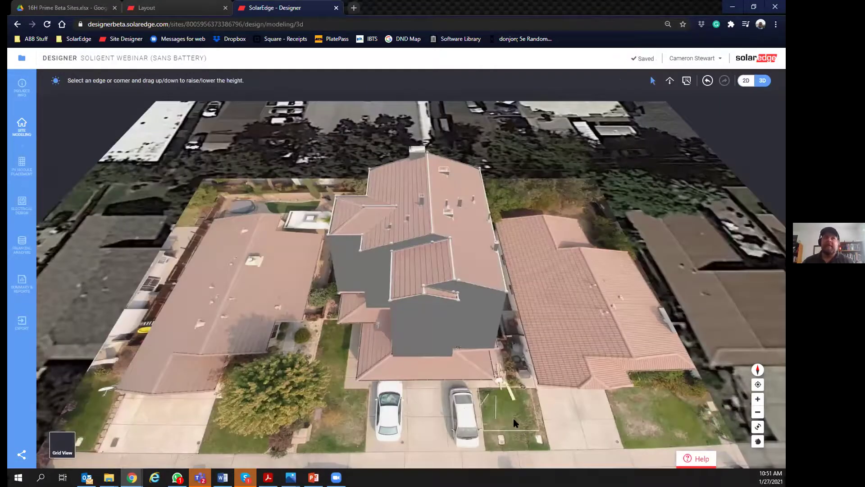
click(515, 413)
drag(515, 412, 551, 169)
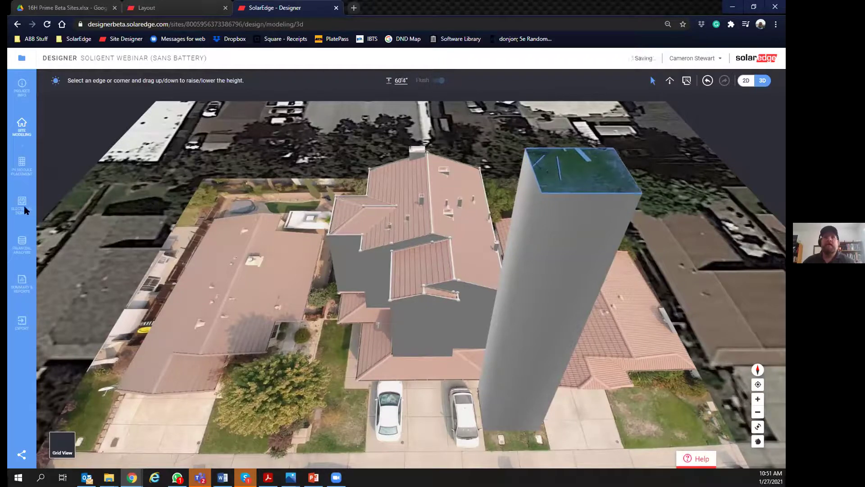
Step: Inspect the irradiance map across the entire site and around the seven-module array for shading from the tall lawn obstacle
click(21, 166)
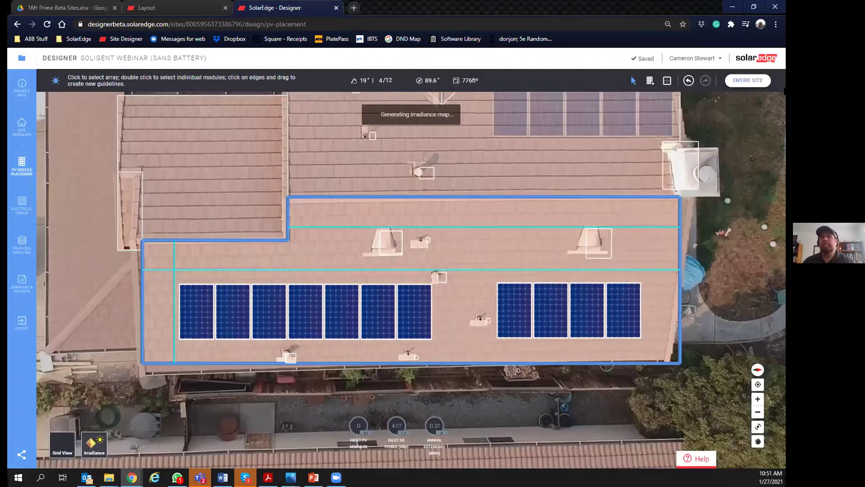
click(745, 82)
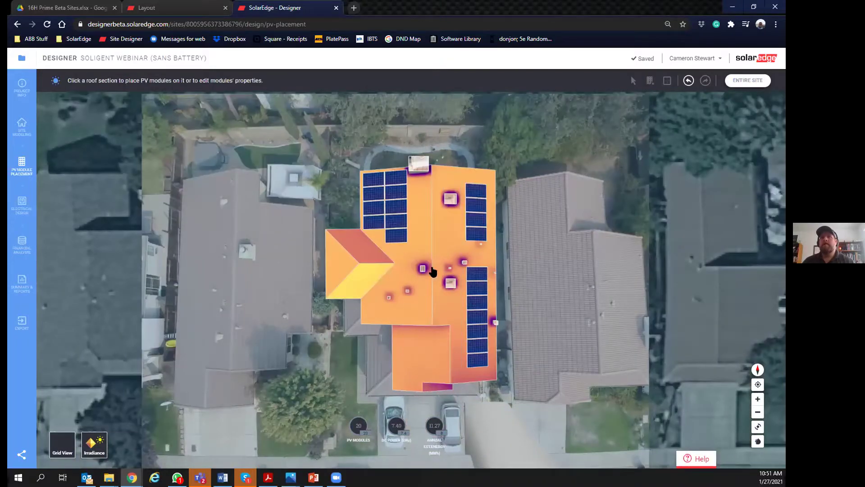
click(452, 252)
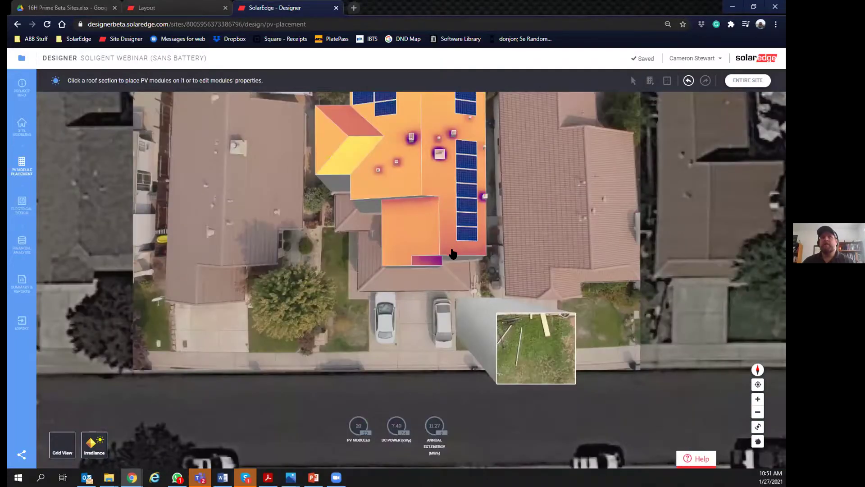
scroll(453, 255, up, 2)
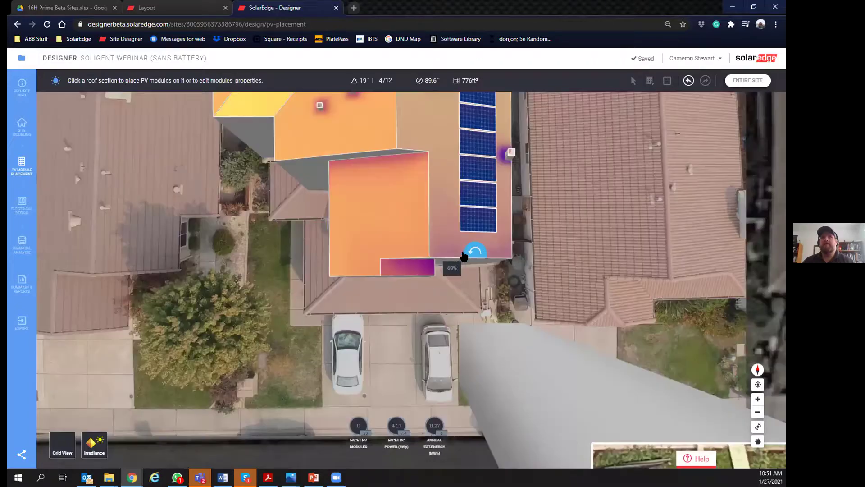
scroll(454, 255, up, 2)
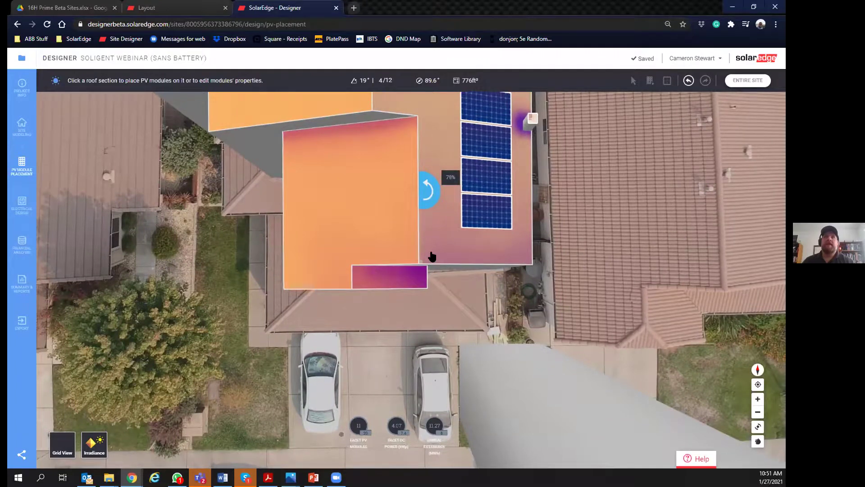
key(Up)
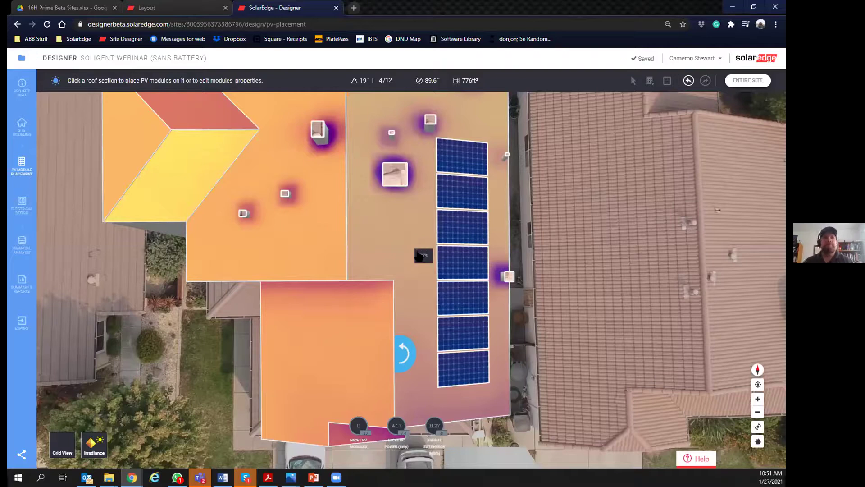
key(Escape)
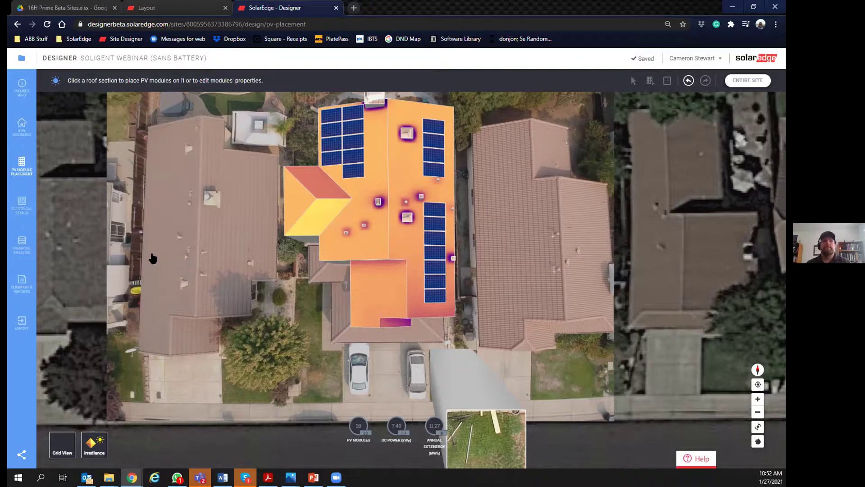
Step: Go back over the financial parameters, consumption, incentives, system pricing, bill of materials and energy cost, and open the summary report
click(21, 245)
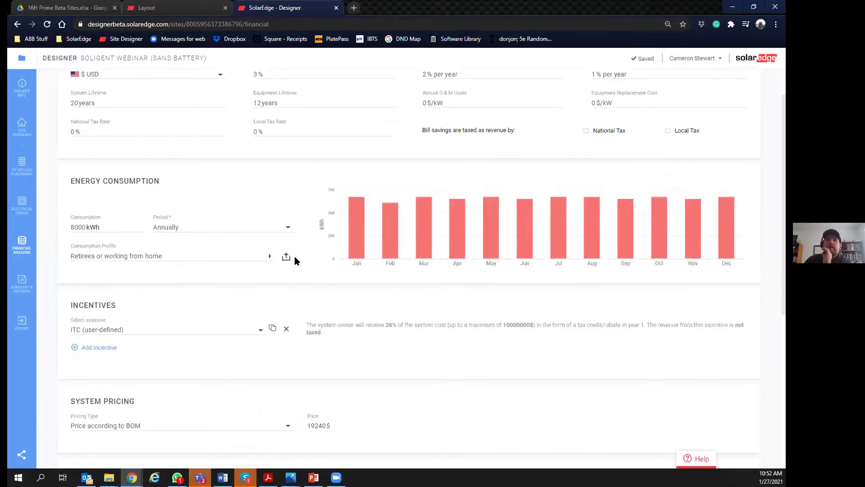
scroll(295, 261, down, 1)
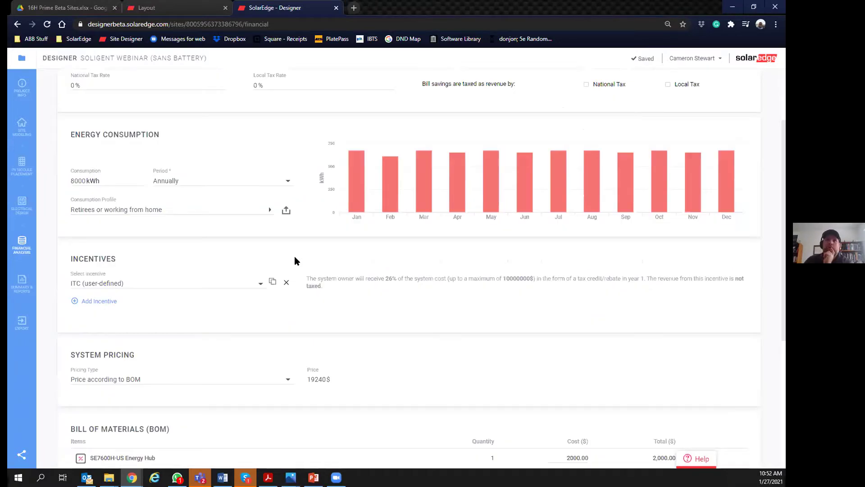
scroll(296, 260, up, 1)
scroll(295, 261, up, 2)
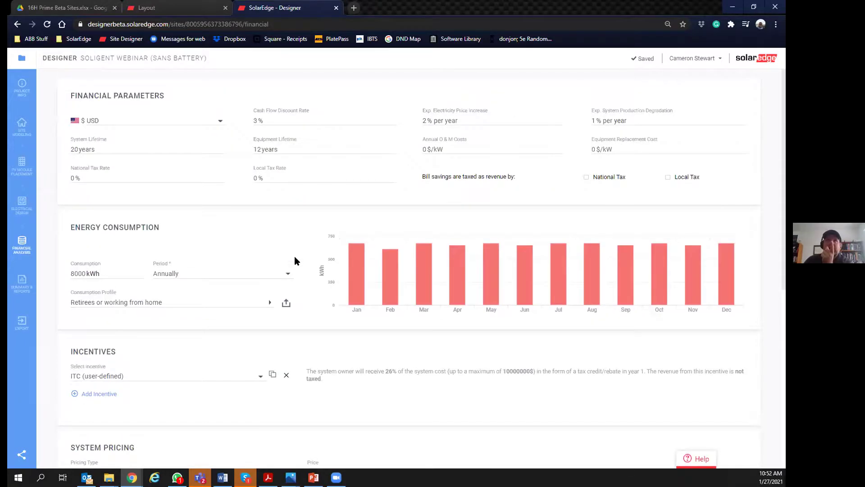
scroll(293, 259, down, 4)
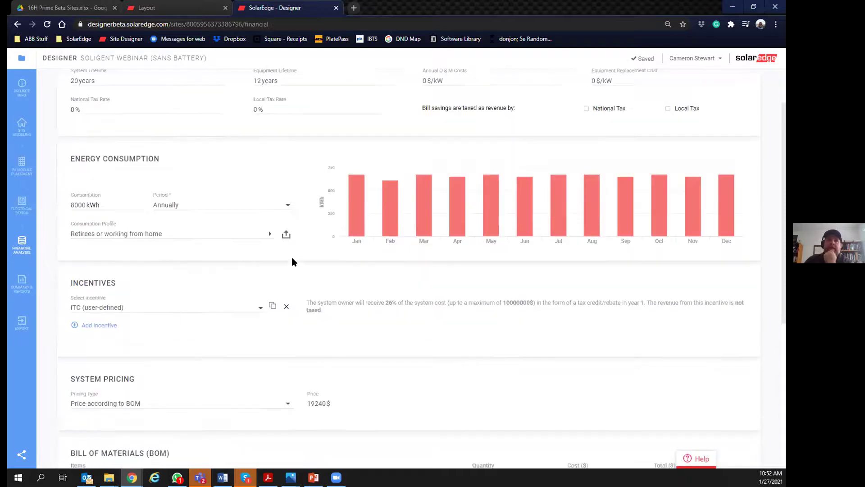
scroll(292, 261, down, 2)
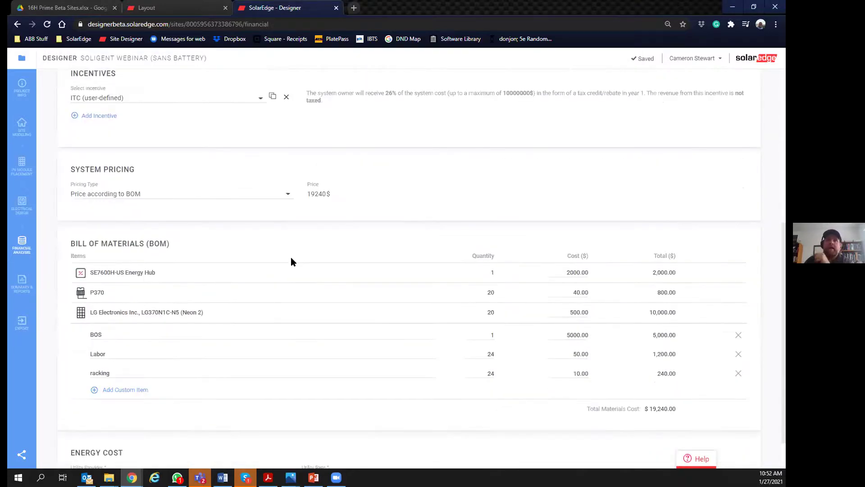
scroll(290, 262, down, 1)
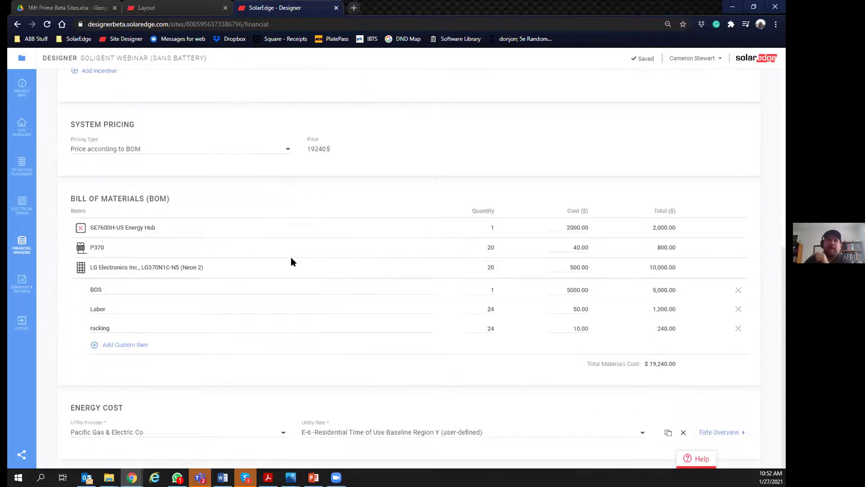
scroll(291, 262, up, 7)
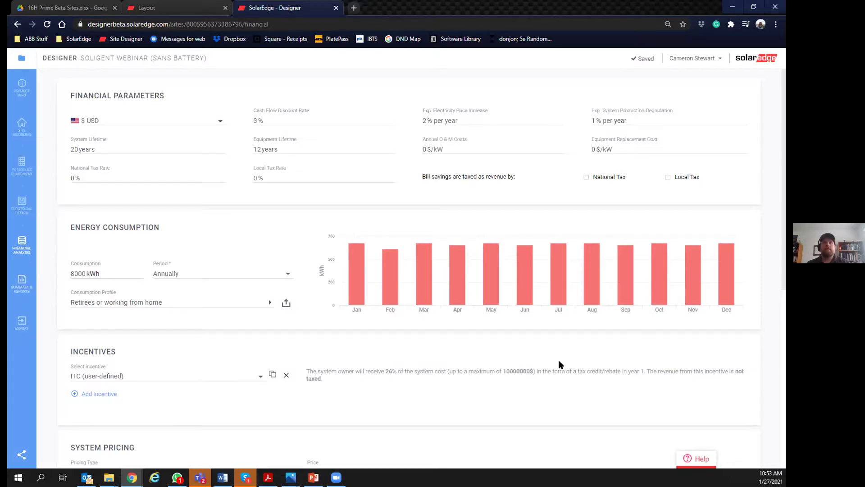
scroll(559, 361, down, 7)
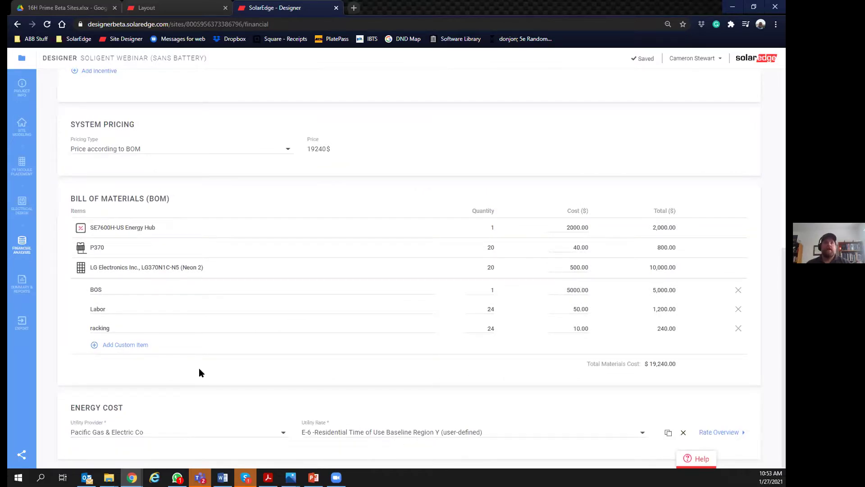
click(23, 283)
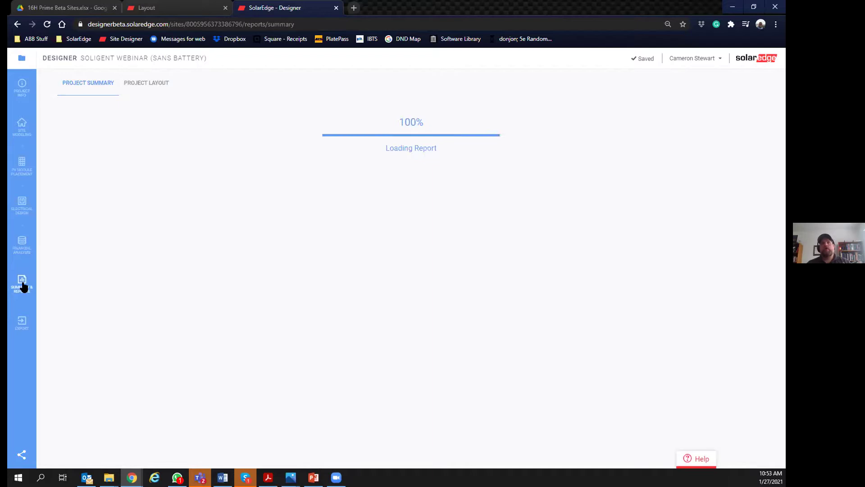
Step: Switch to the original Soligent Webinar project and open its site model
click(22, 60)
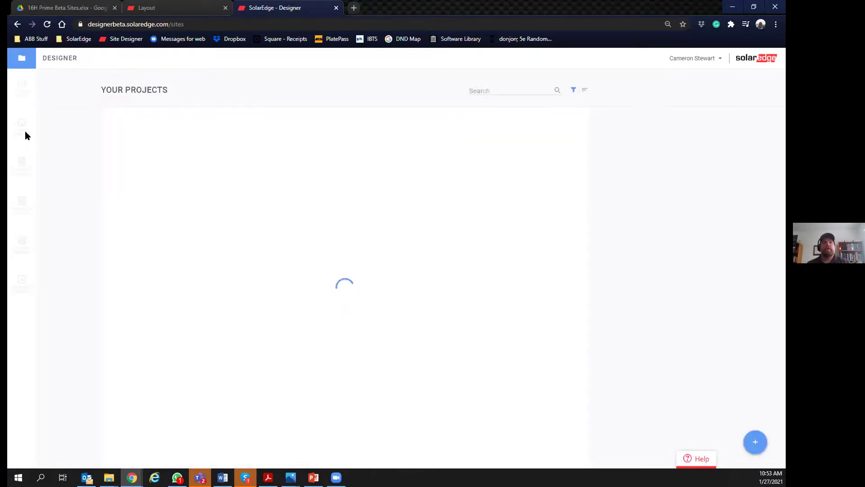
click(165, 161)
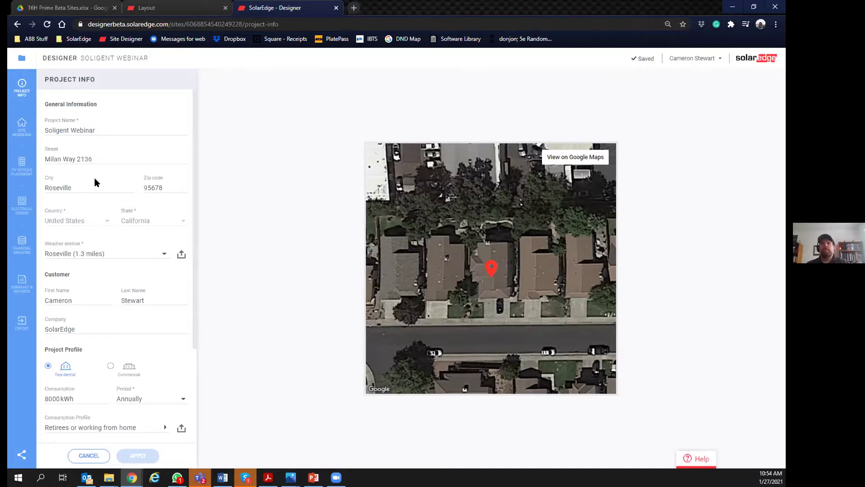
click(23, 127)
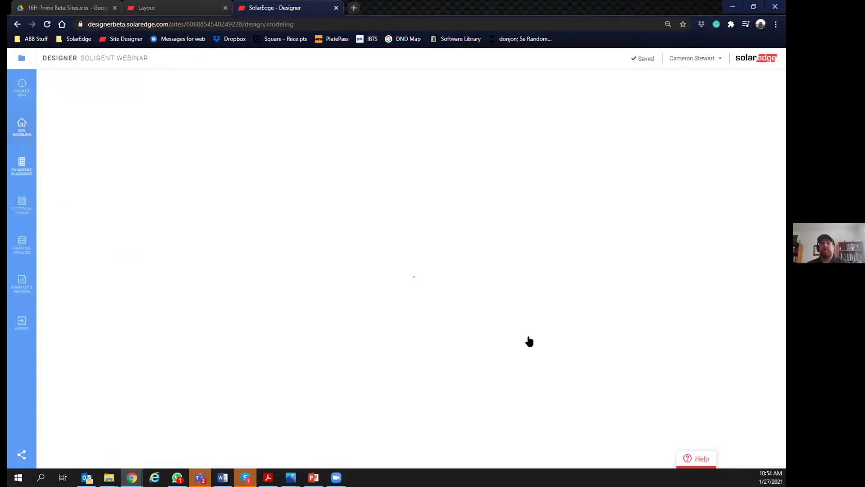